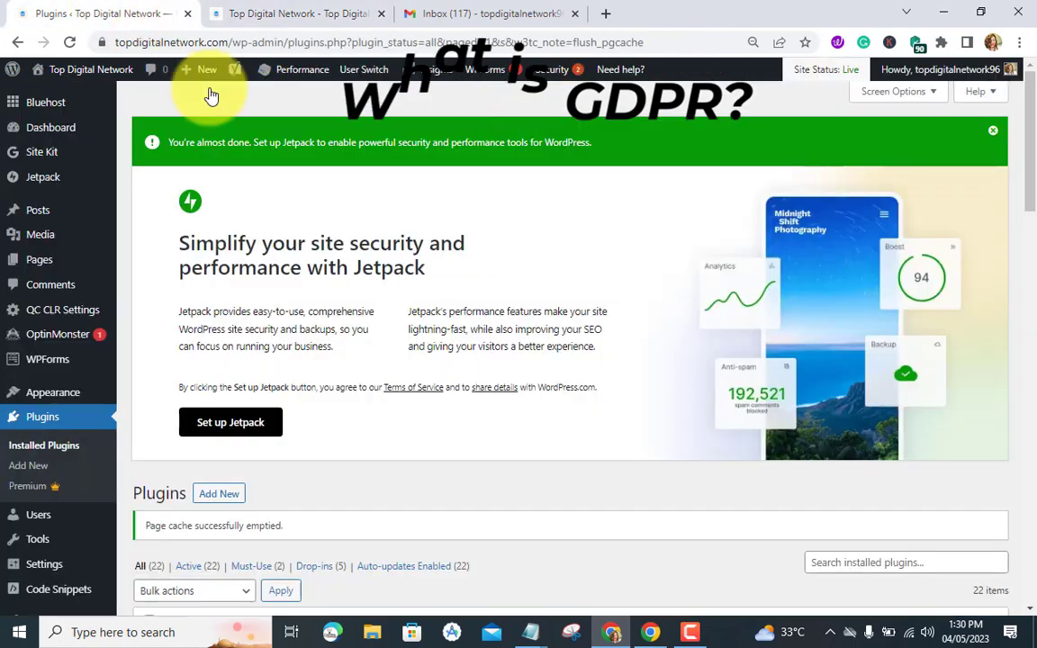
# - Search the plugin directory for 'cookies' and install Complianz – GDPR/CCPA Cookie Consent
pyautogui.scroll(-2, 225, 312)
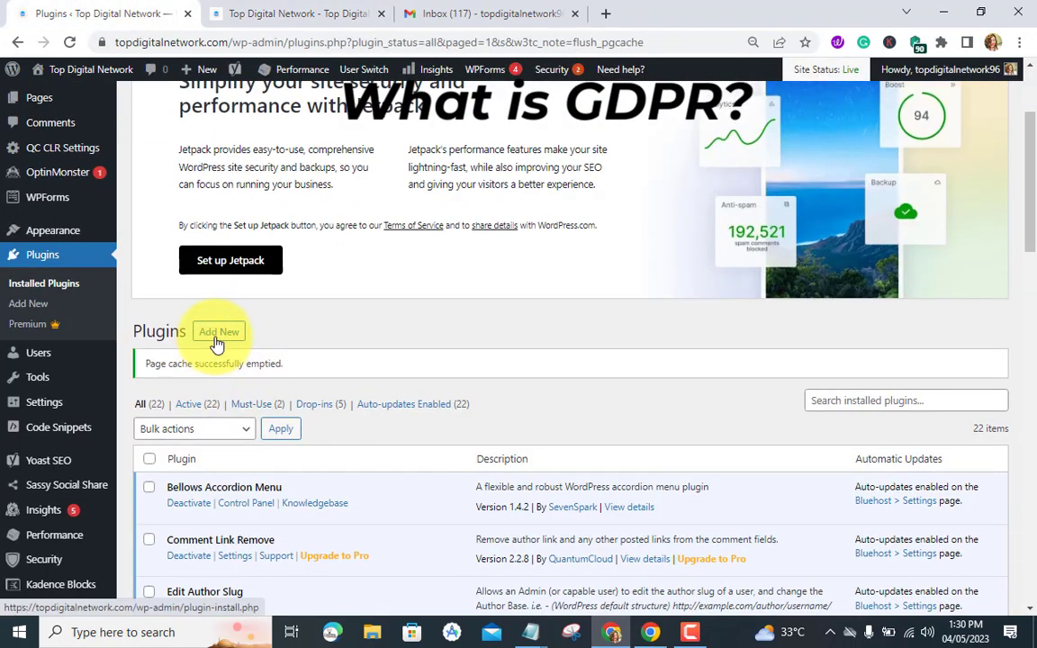
pyautogui.click(215, 340)
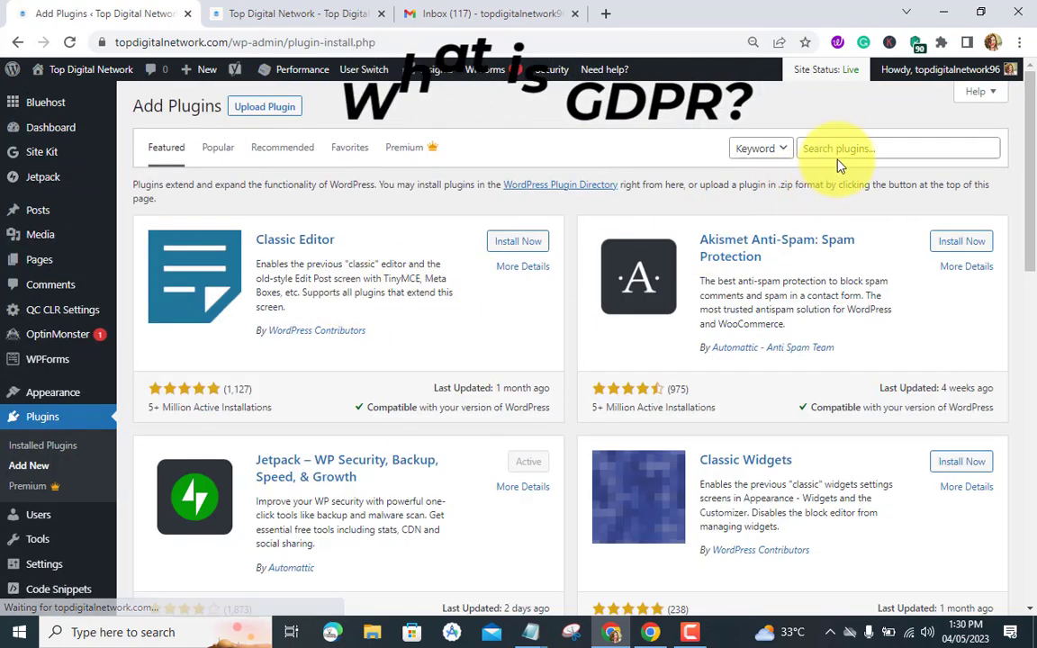
pyautogui.click(838, 150)
pyautogui.write('cookies')
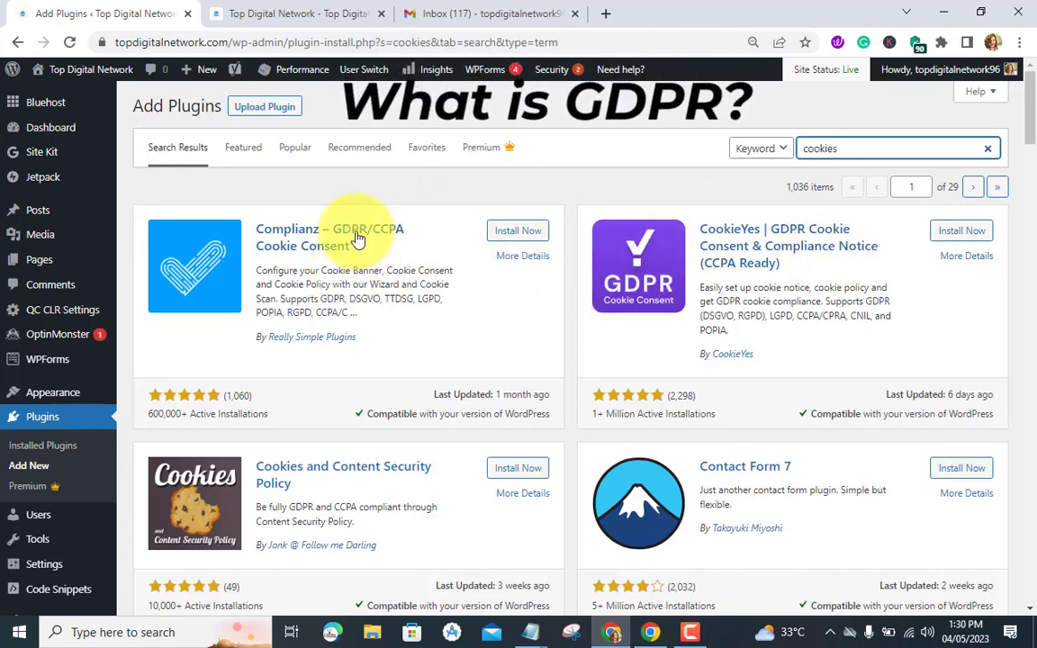
pyautogui.click(528, 239)
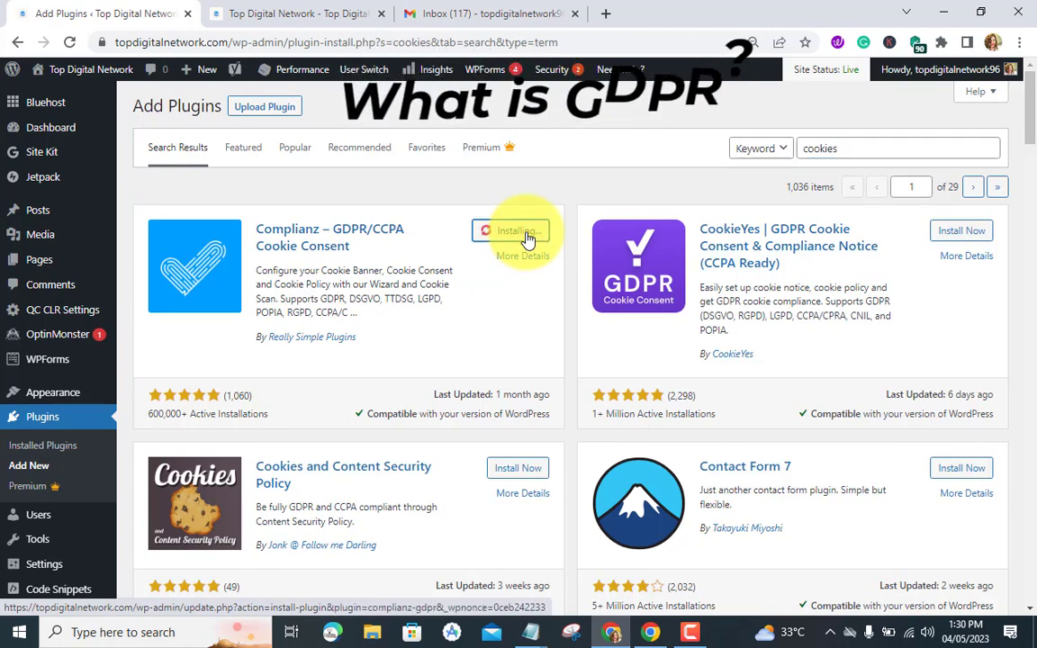
# - Activate the newly installed Complianz plugin once installation finishes
pyautogui.scroll(-3, 525, 234)
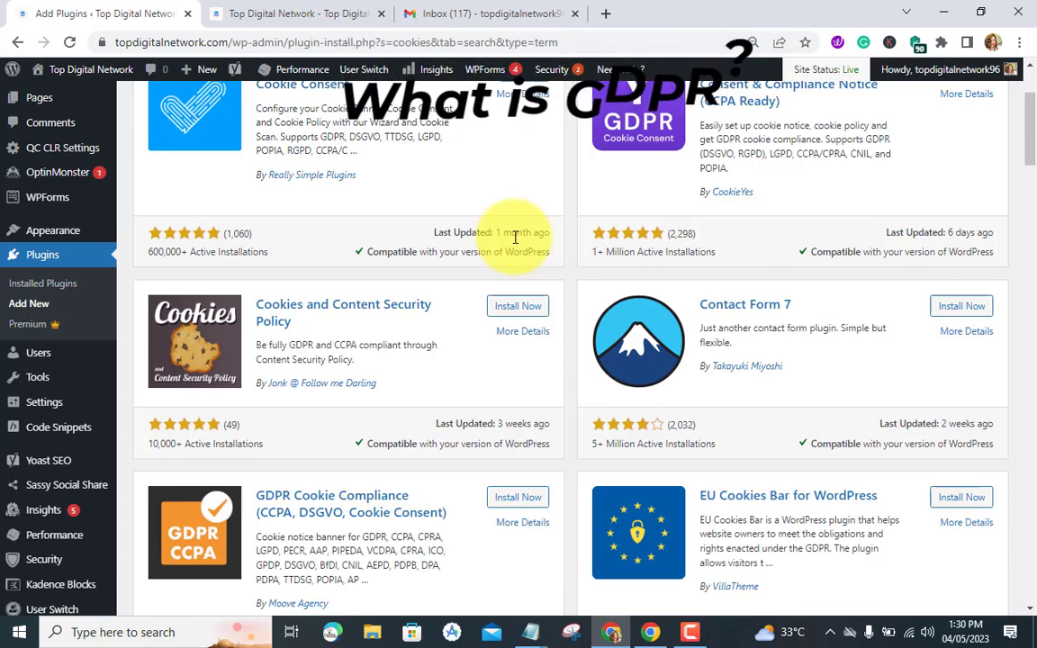
pyautogui.scroll(2, 514, 236)
pyautogui.click(515, 233)
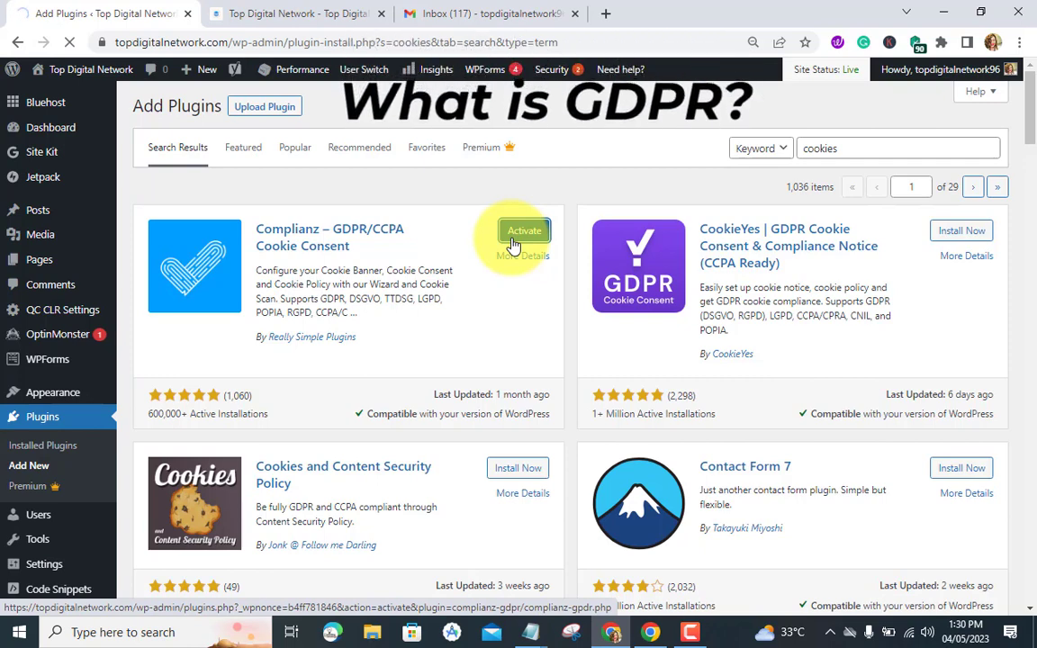
pyautogui.click(523, 232)
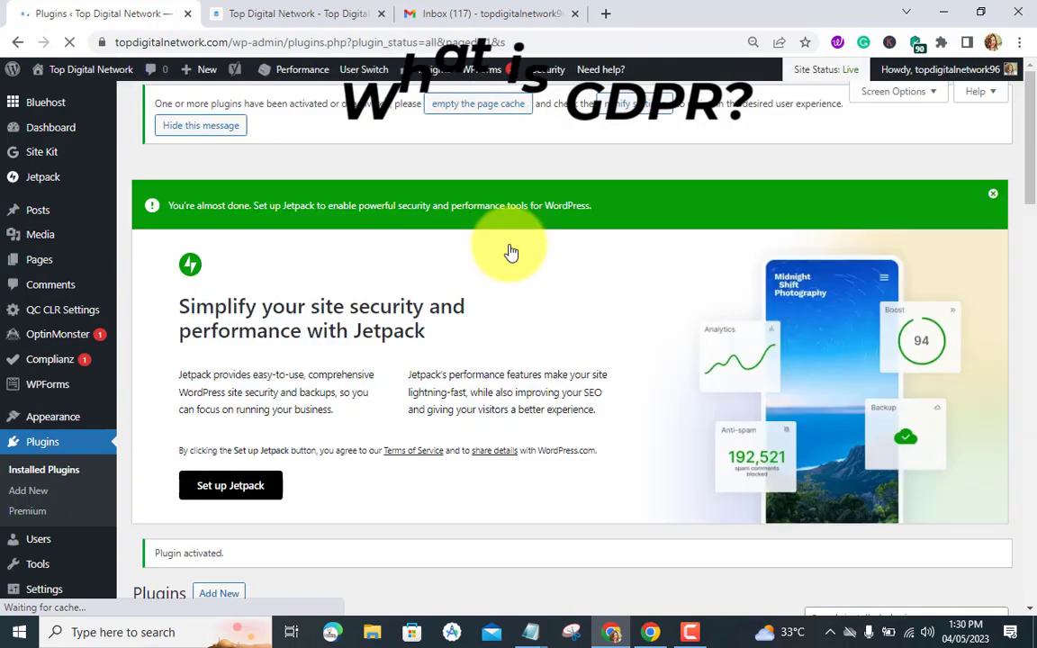
# - Launch the Complianz setup wizard from the Welcome to Complianz popup
pyautogui.scroll(-6, 353, 302)
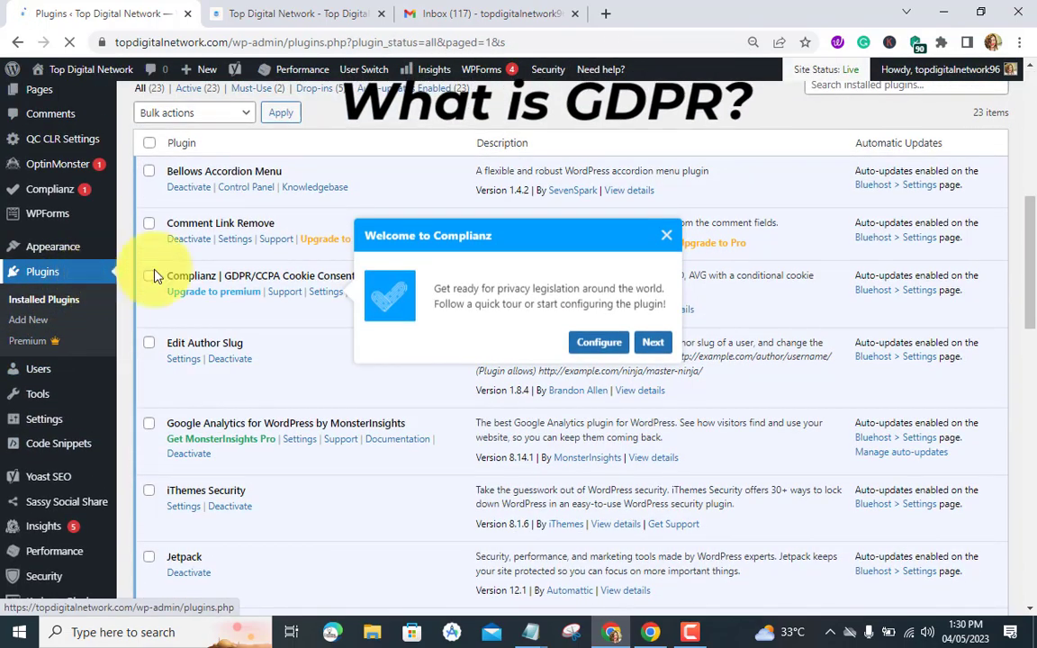
pyautogui.click(611, 347)
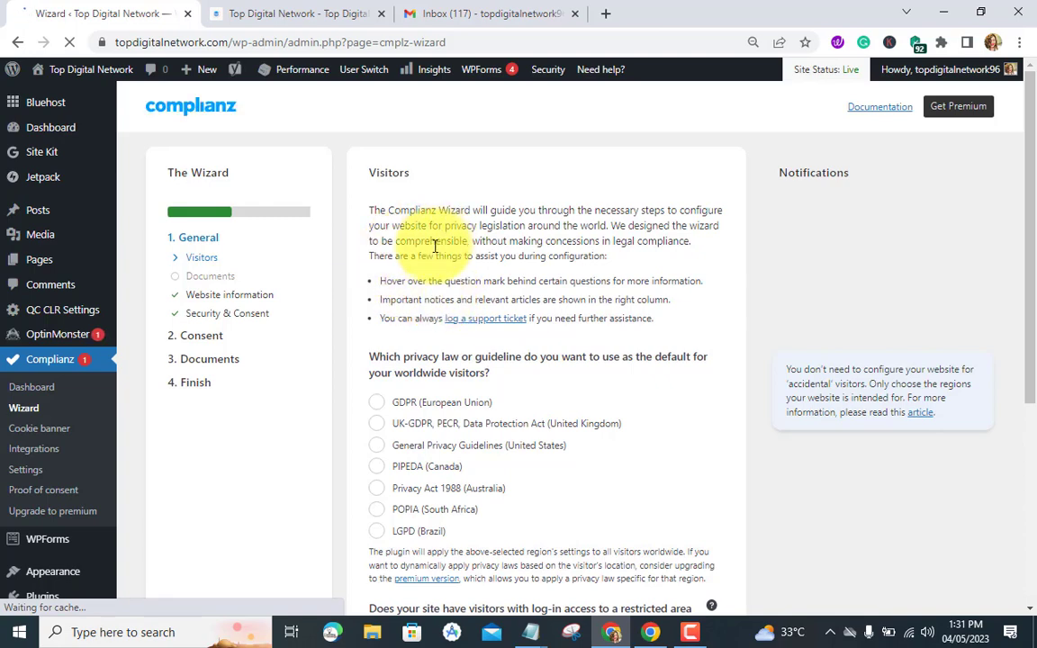
# - Choose GDPR as the default law and target visitors from Germany, Austria, Belgium and Spain
pyautogui.scroll(-1, 425, 255)
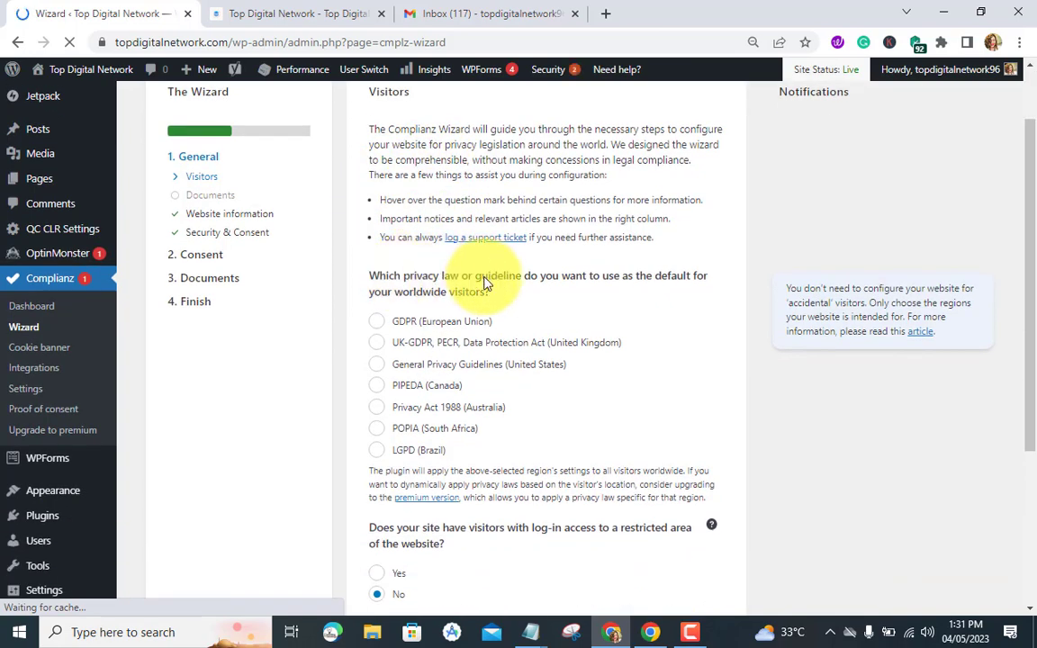
pyautogui.scroll(-1, 486, 284)
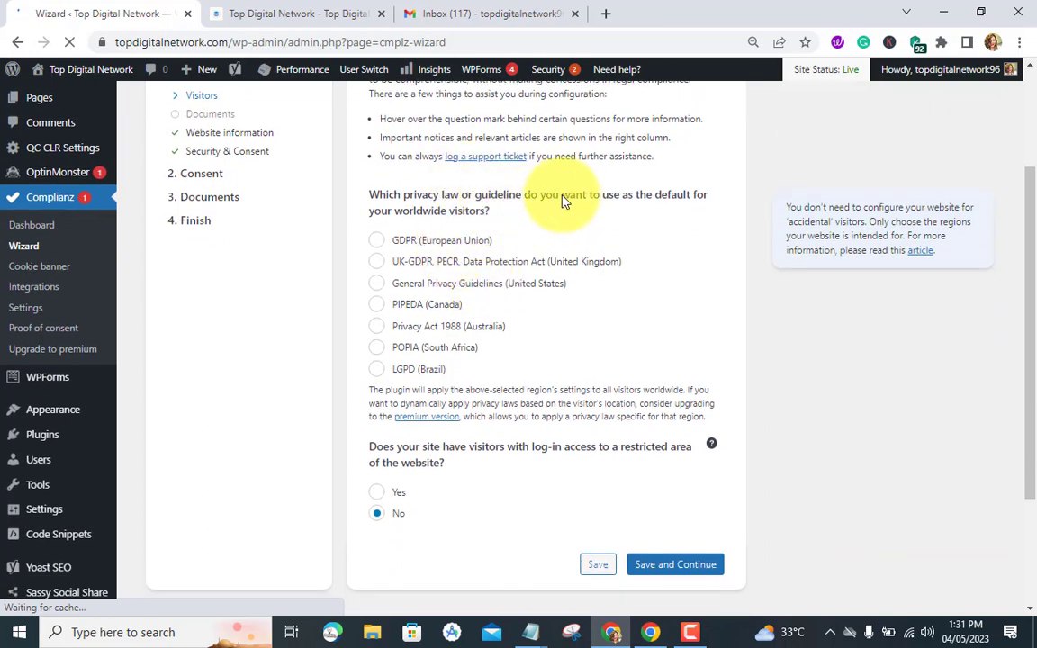
pyautogui.click(378, 243)
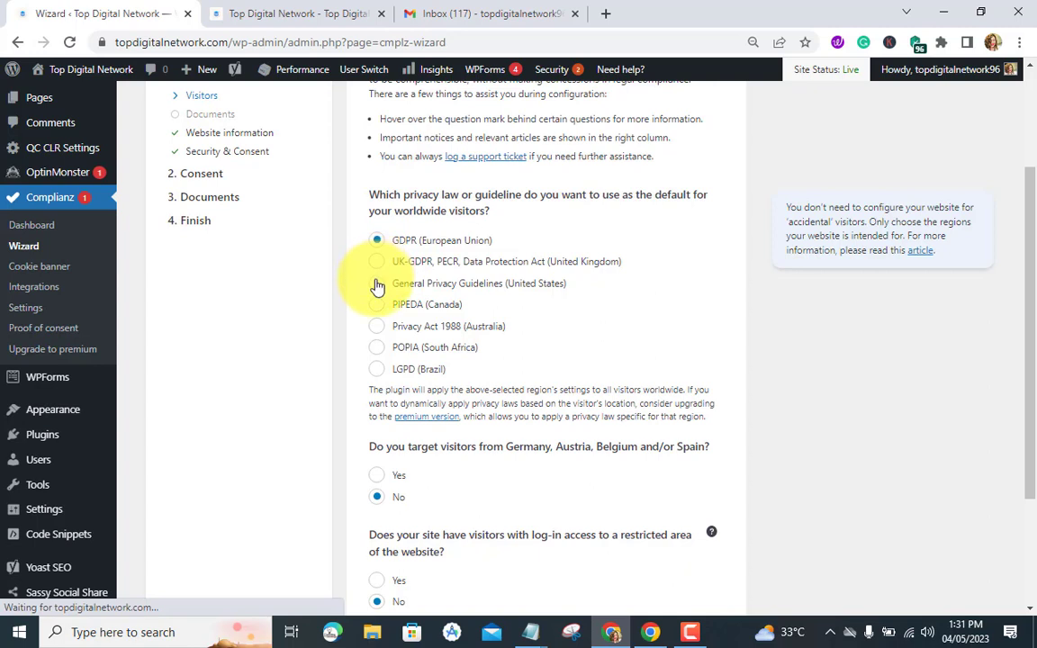
pyautogui.click(378, 263)
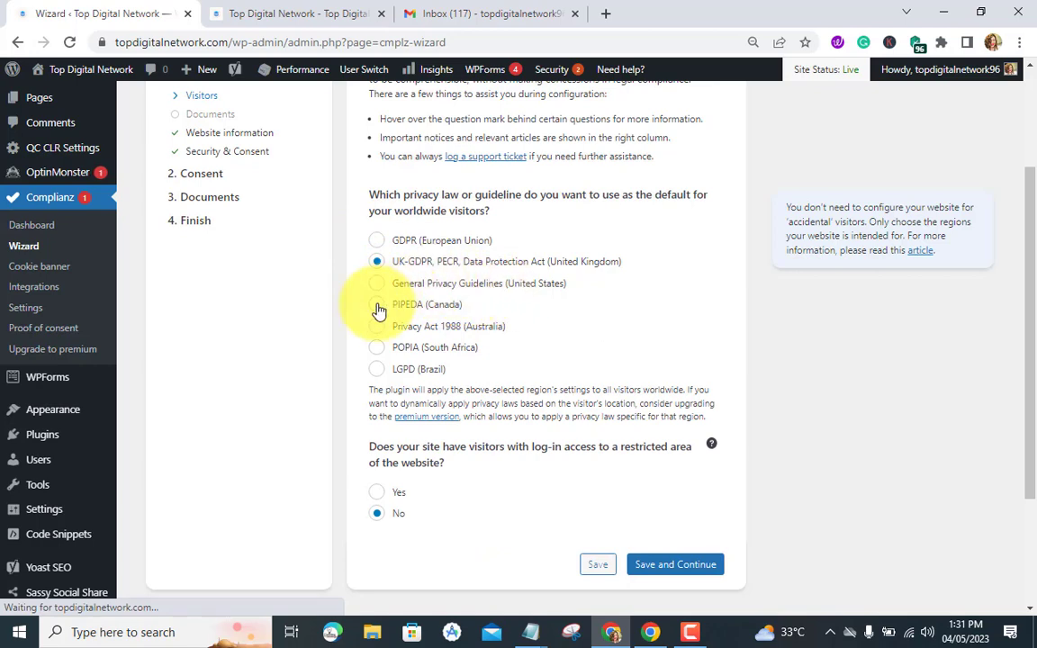
pyautogui.click(378, 243)
pyautogui.scroll(-3, 521, 262)
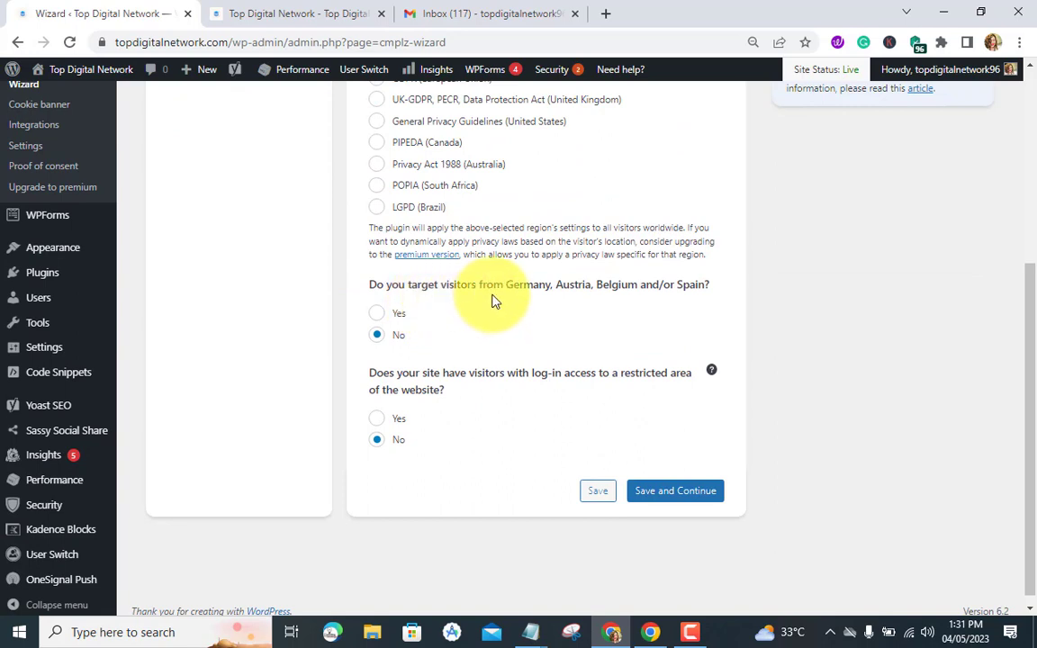
pyautogui.click(393, 310)
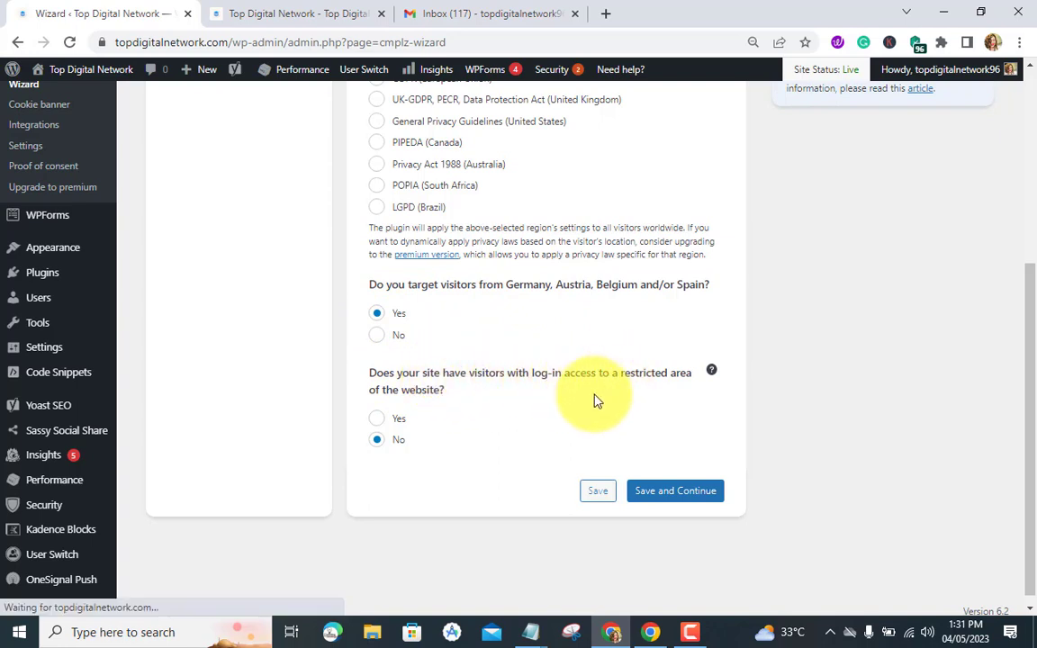
# - Confirm GDPR (European Union) as the default law and save the Visitors answers
pyautogui.scroll(1, 463, 398)
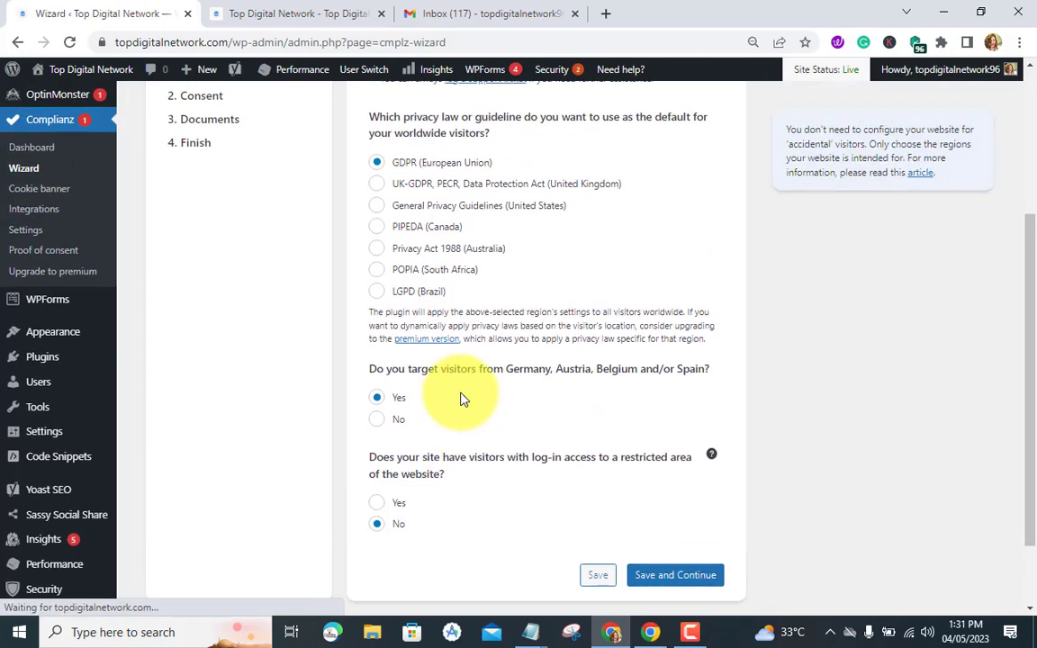
pyautogui.scroll(2, 459, 398)
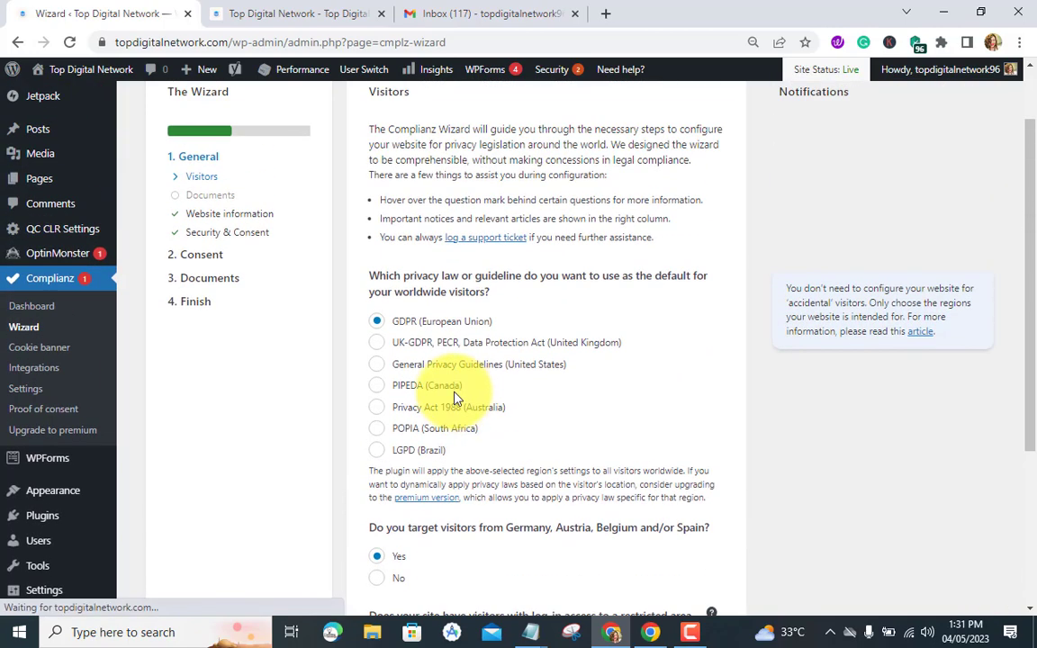
pyautogui.click(378, 408)
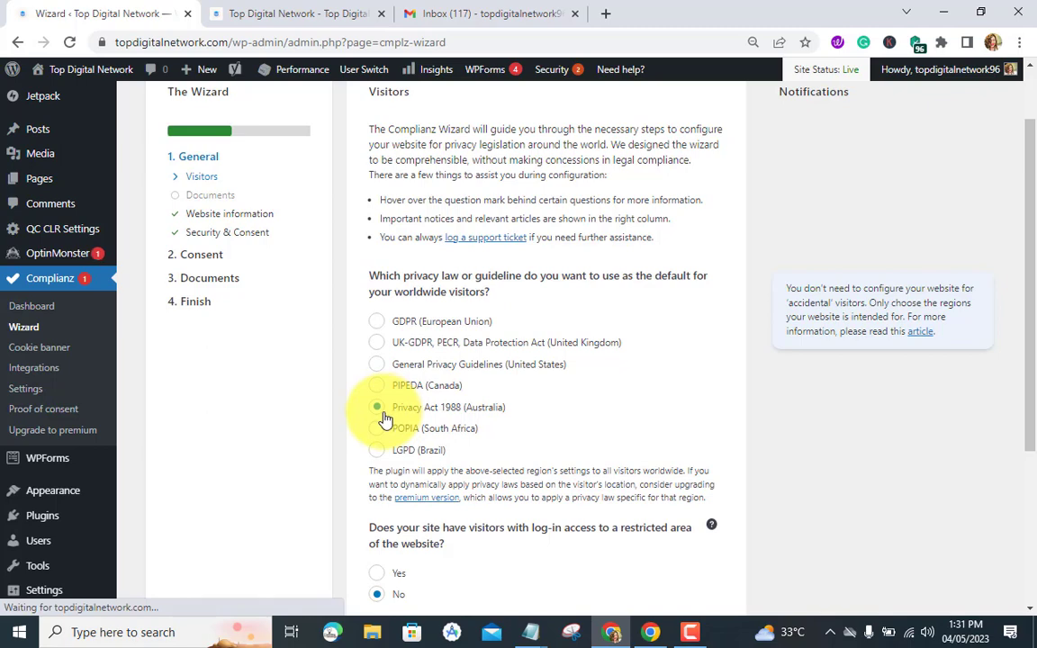
pyautogui.click(378, 324)
pyautogui.scroll(-3, 549, 362)
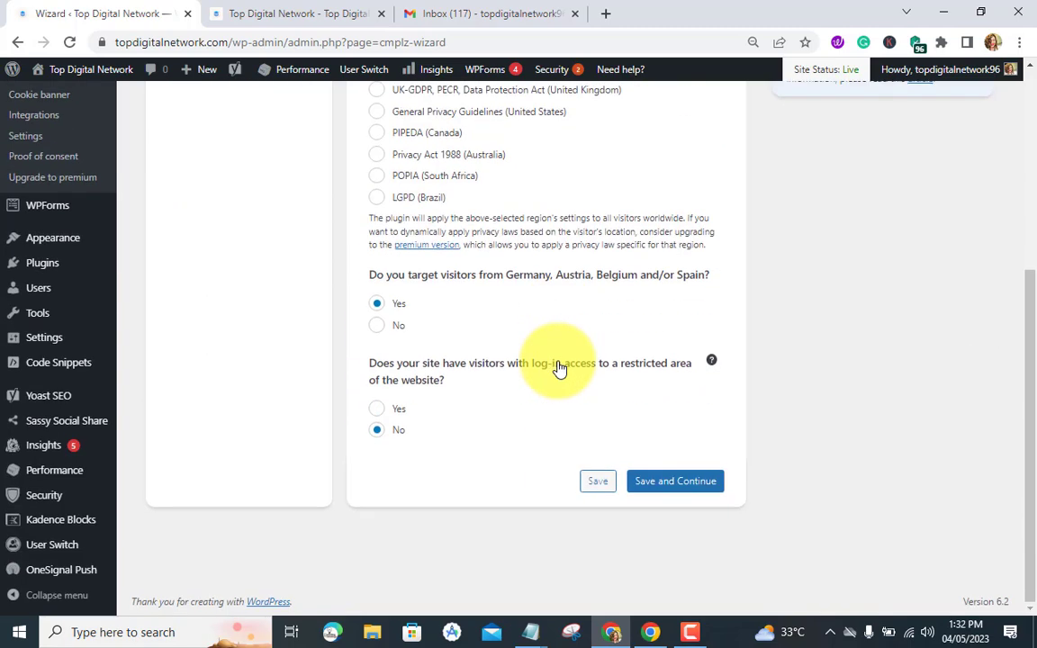
pyautogui.click(676, 483)
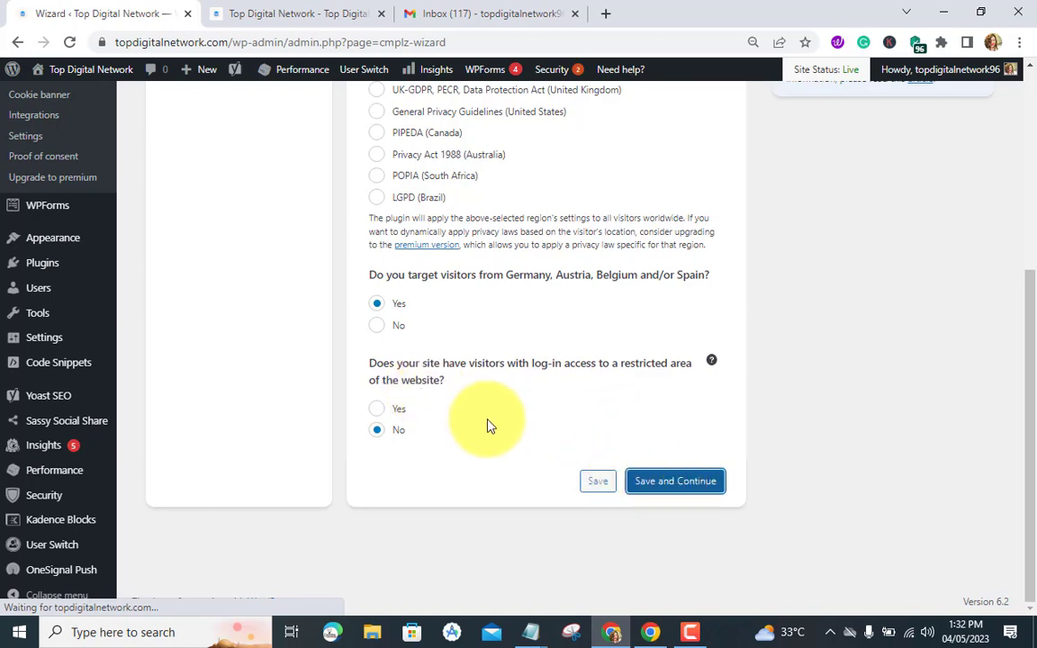
# - On the Documents step, keep Privacy Policy as the privacy statement page
pyautogui.scroll(-3, 488, 426)
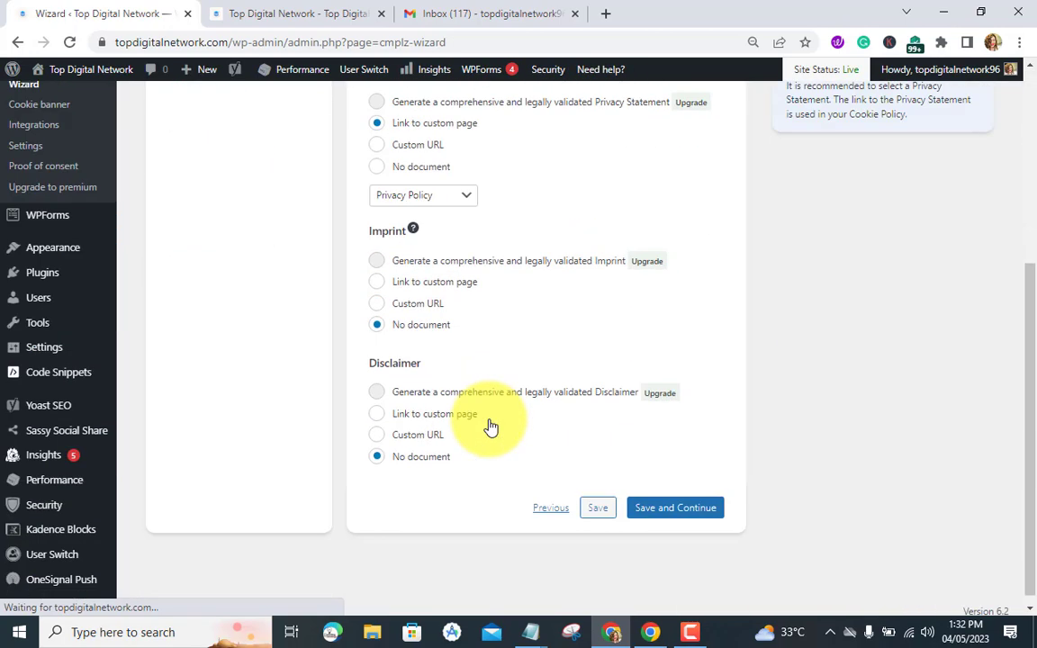
pyautogui.scroll(5, 488, 425)
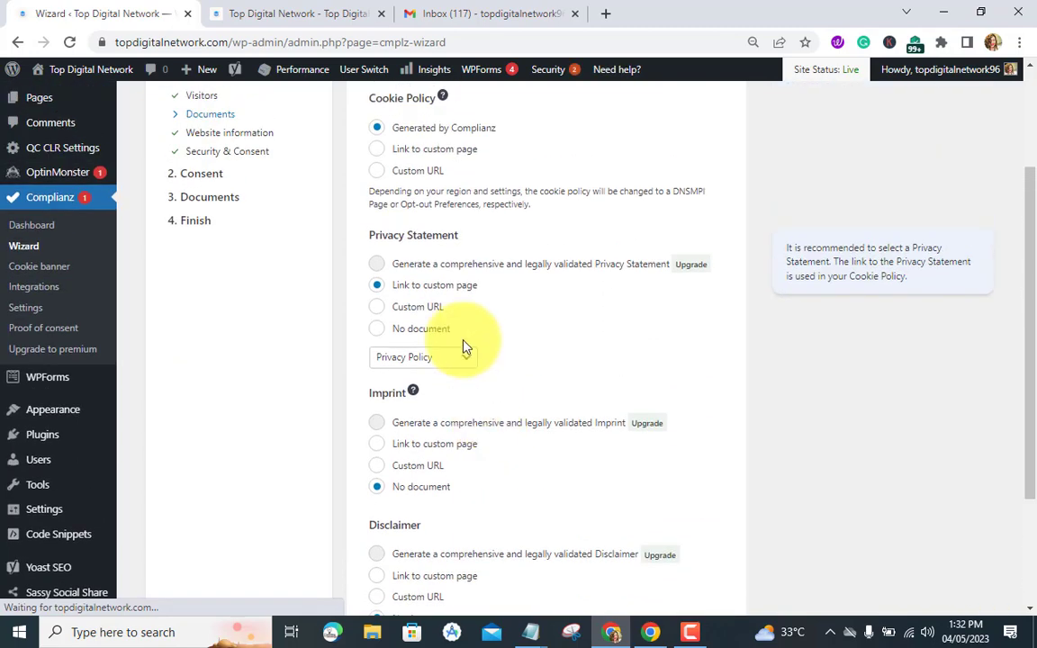
pyautogui.click(248, 295)
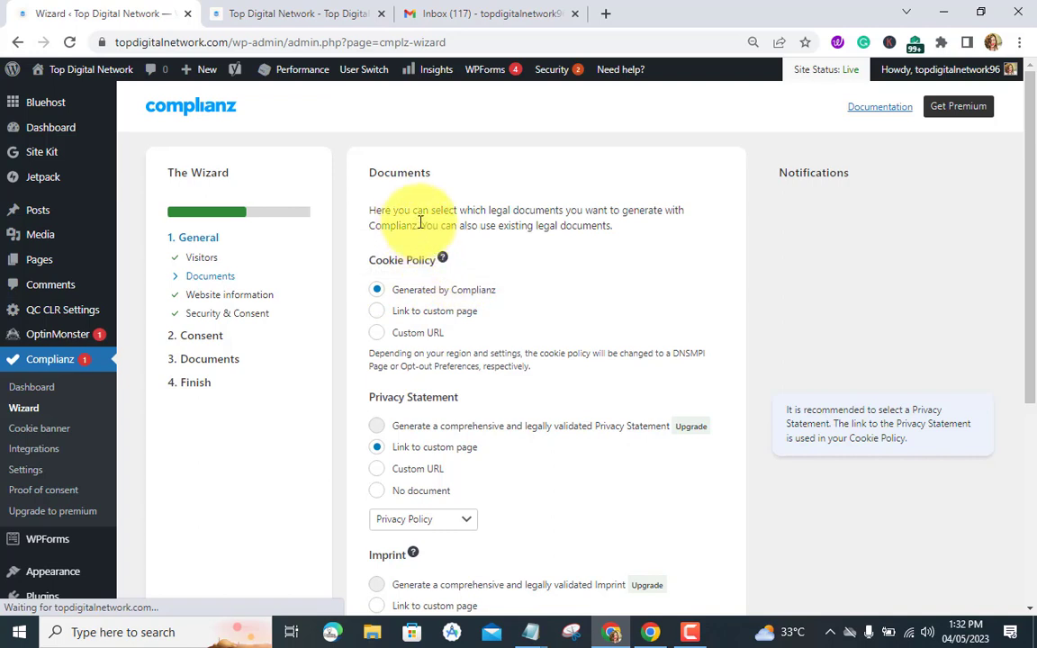
pyautogui.scroll(-1, 393, 308)
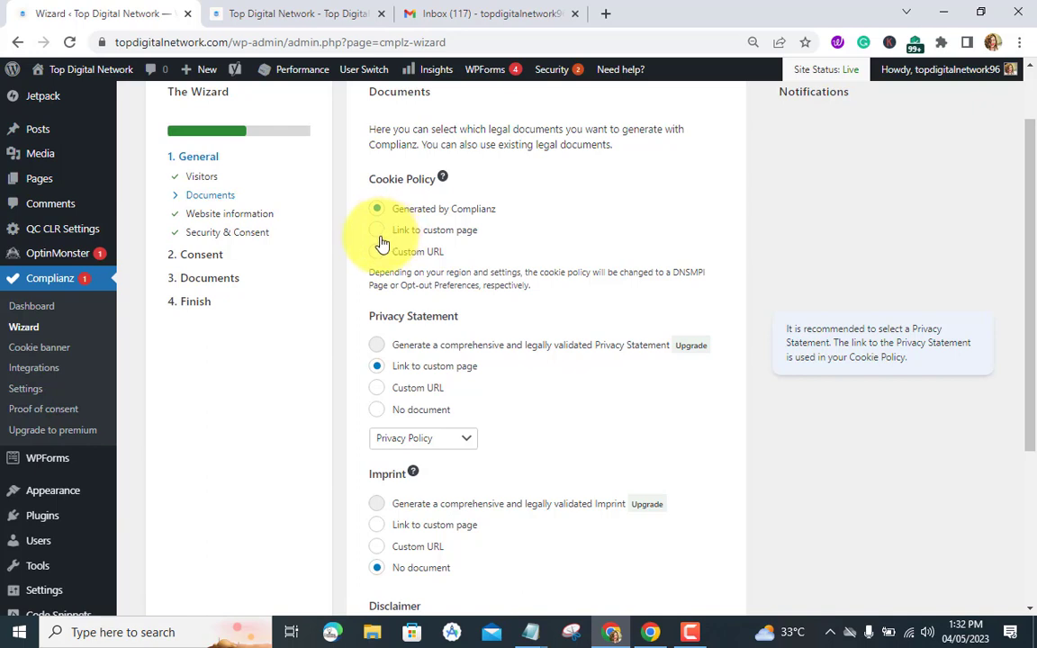
pyautogui.scroll(-1, 400, 293)
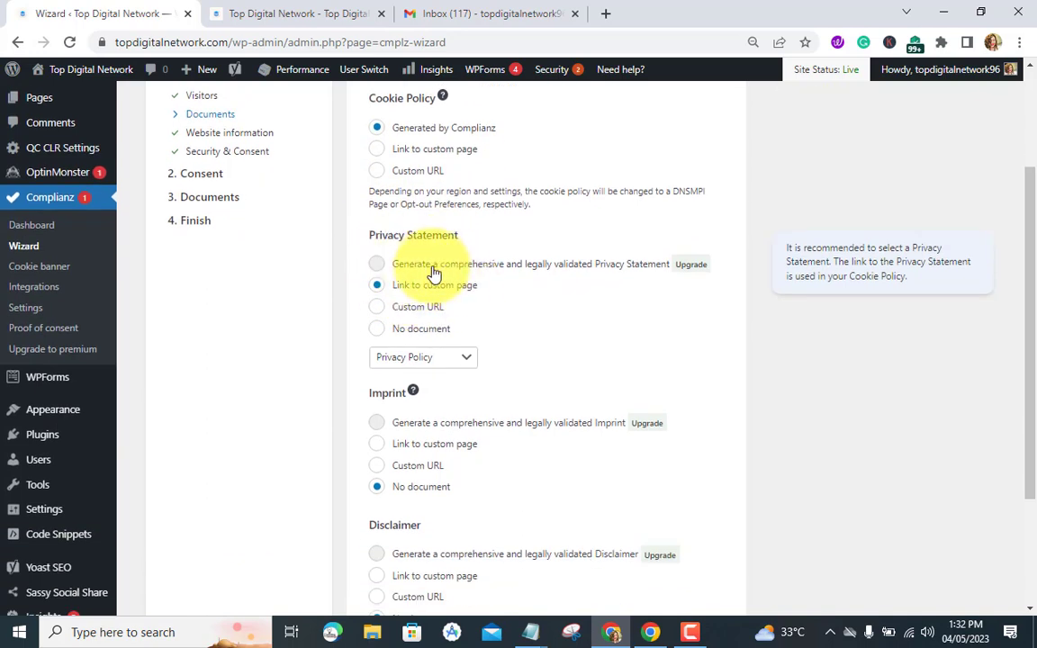
pyautogui.click(463, 363)
pyautogui.click(464, 363)
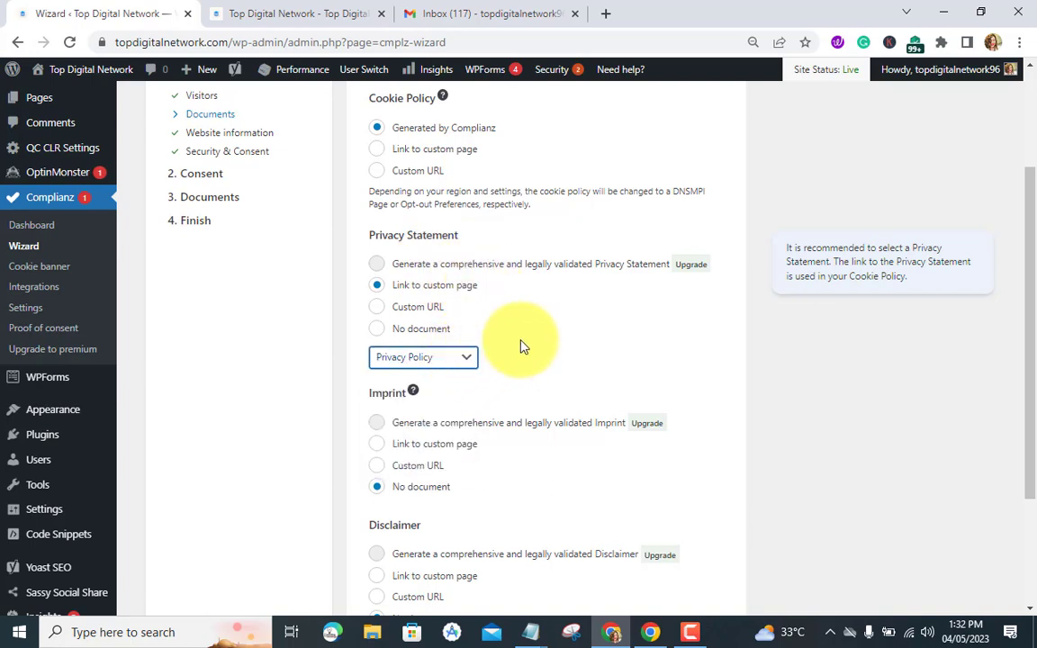
# - Link the Disclaimer to the existing Disclaimer page and save the document choices
pyautogui.scroll(-3, 499, 319)
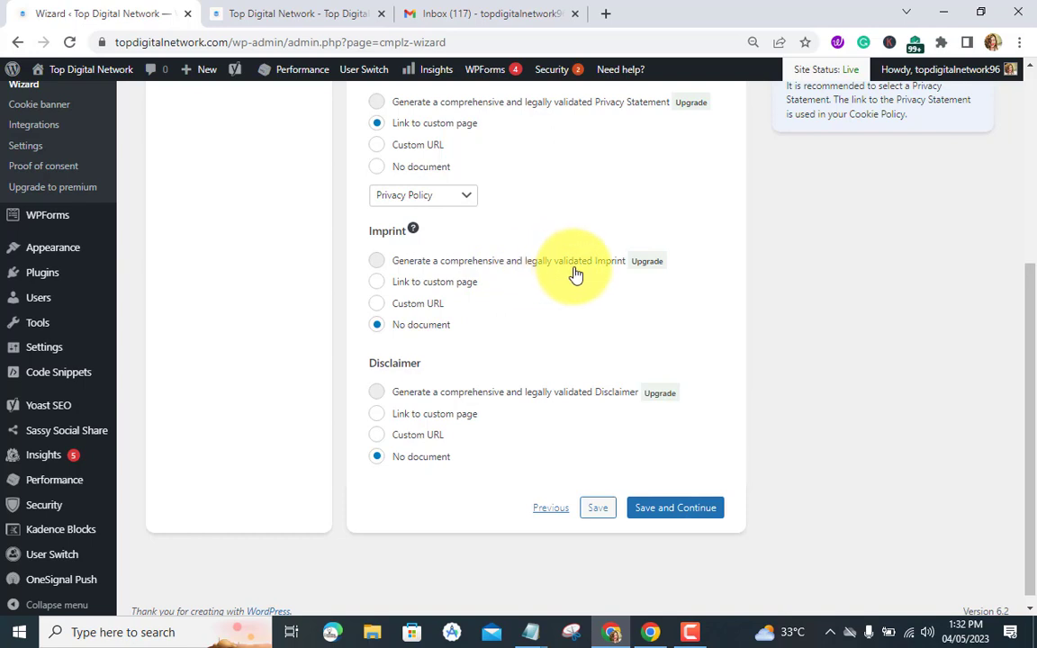
pyautogui.scroll(-1, 486, 319)
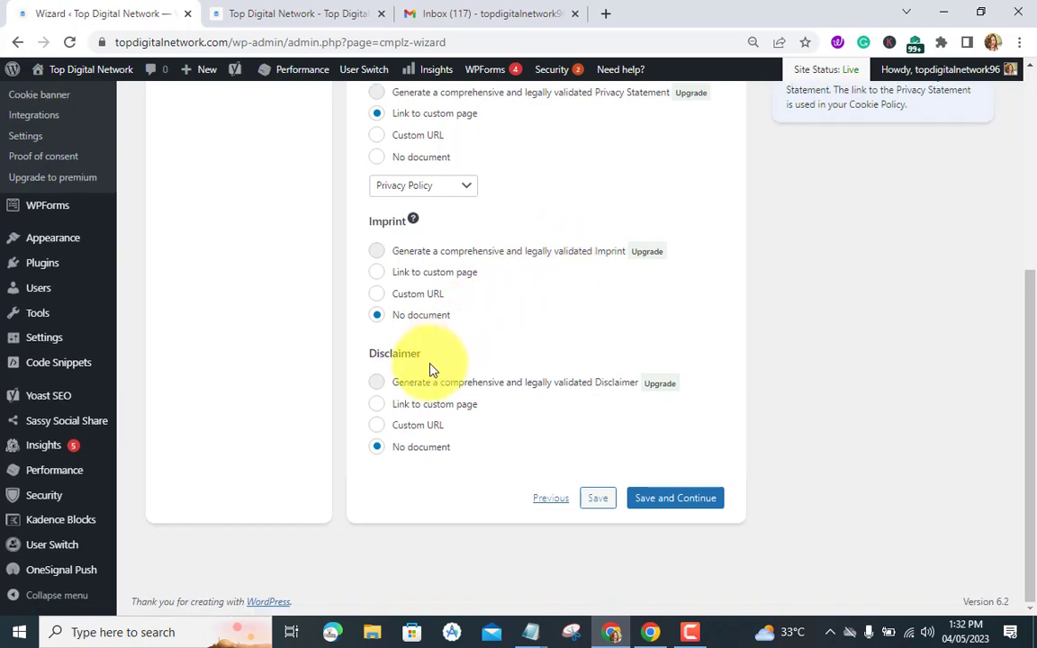
pyautogui.click(376, 405)
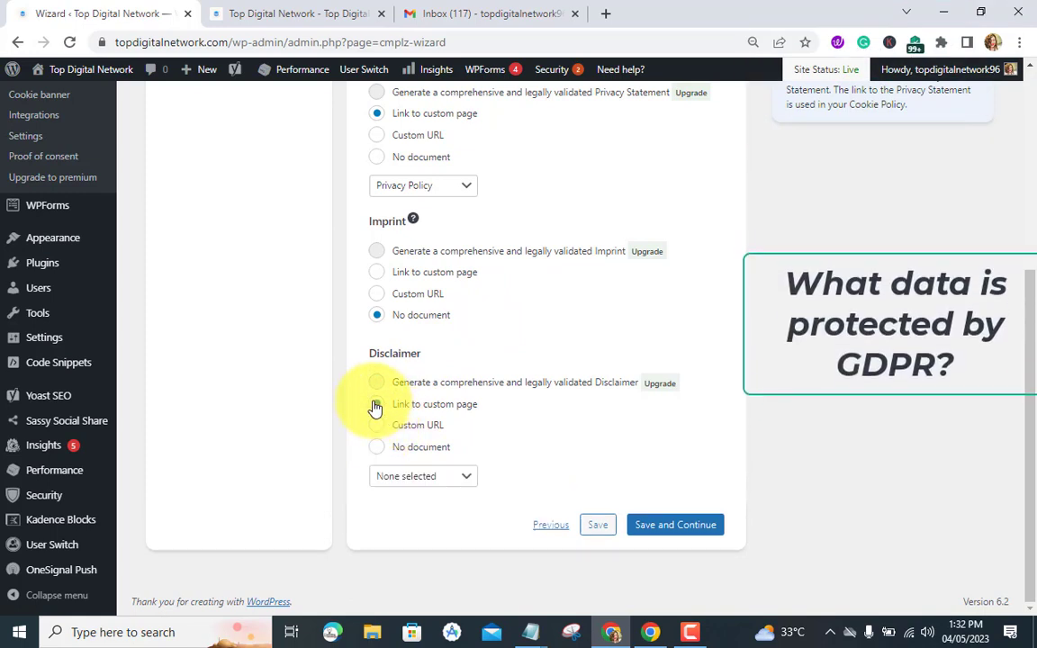
pyautogui.click(459, 473)
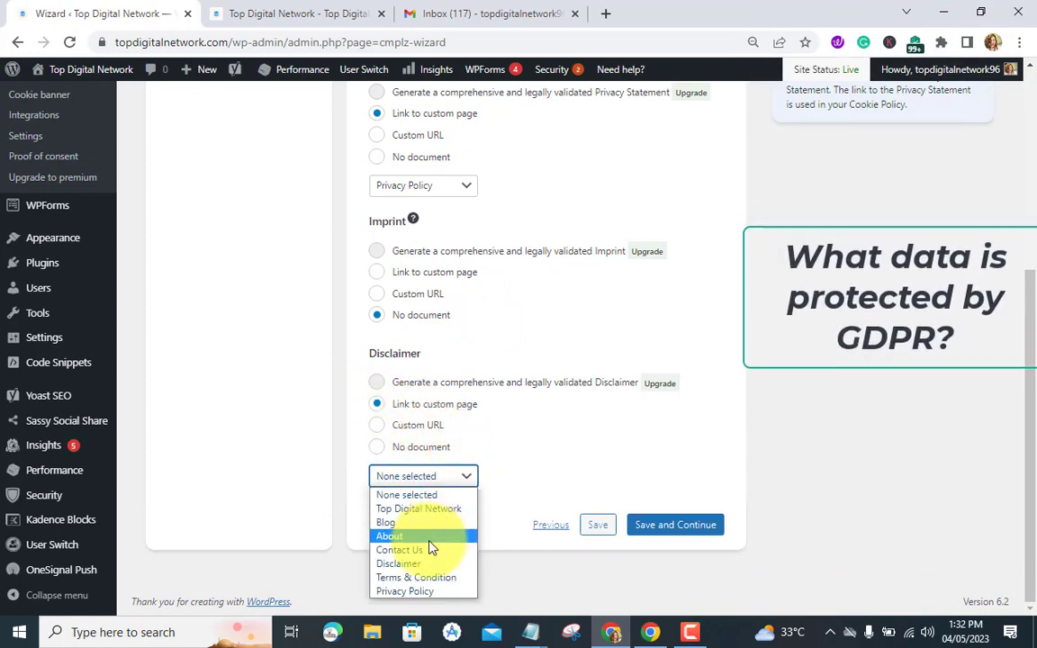
pyautogui.click(410, 565)
pyautogui.click(567, 426)
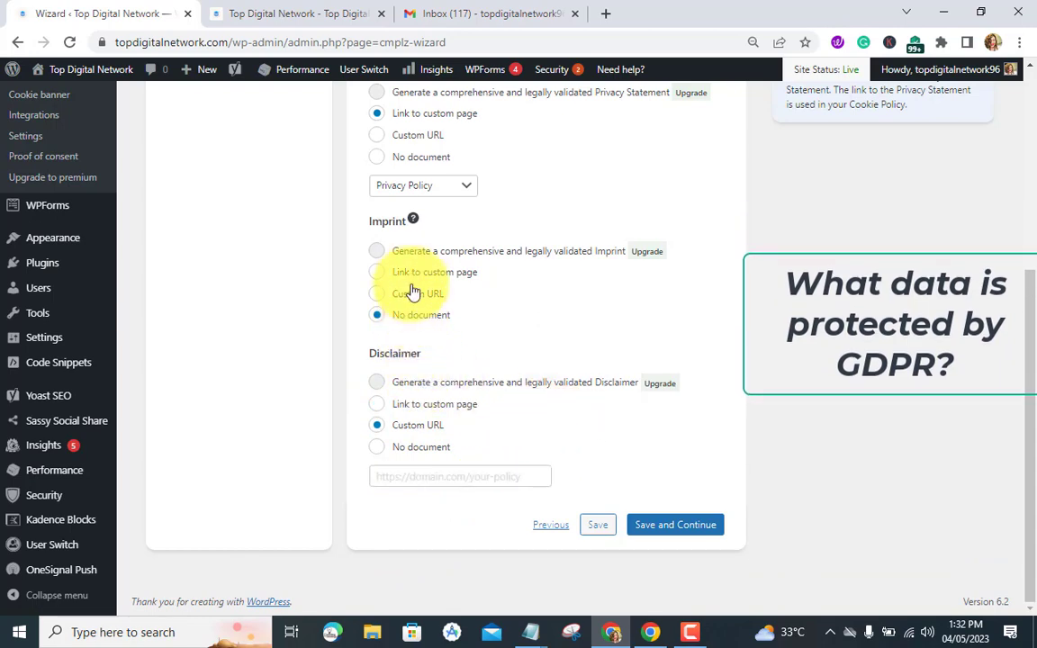
pyautogui.scroll(2, 470, 302)
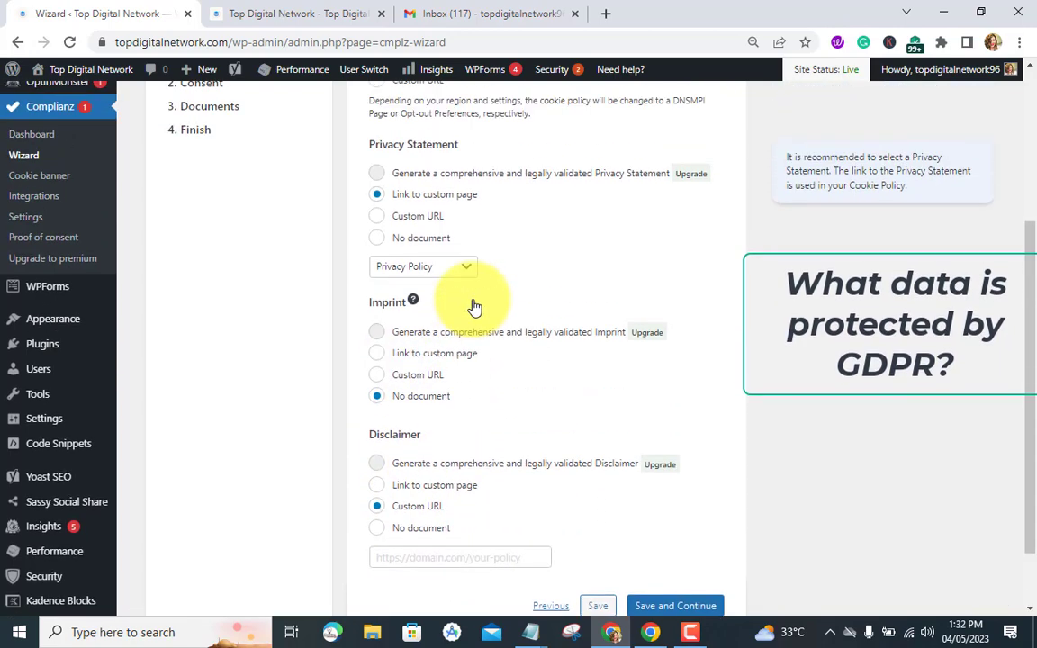
pyautogui.scroll(3, 475, 306)
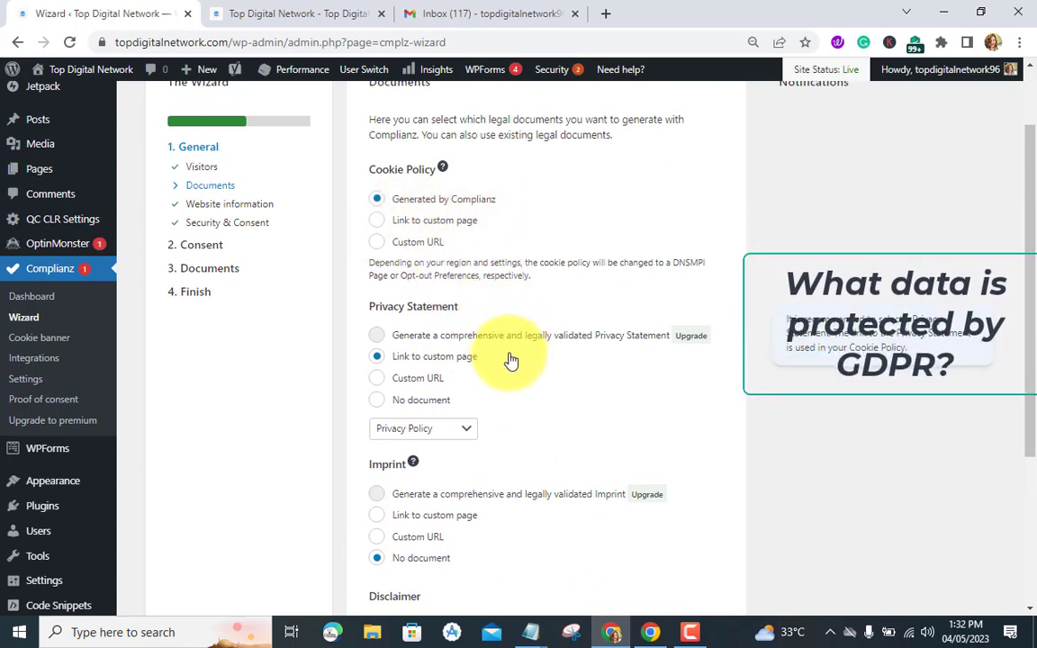
pyautogui.scroll(-3, 504, 358)
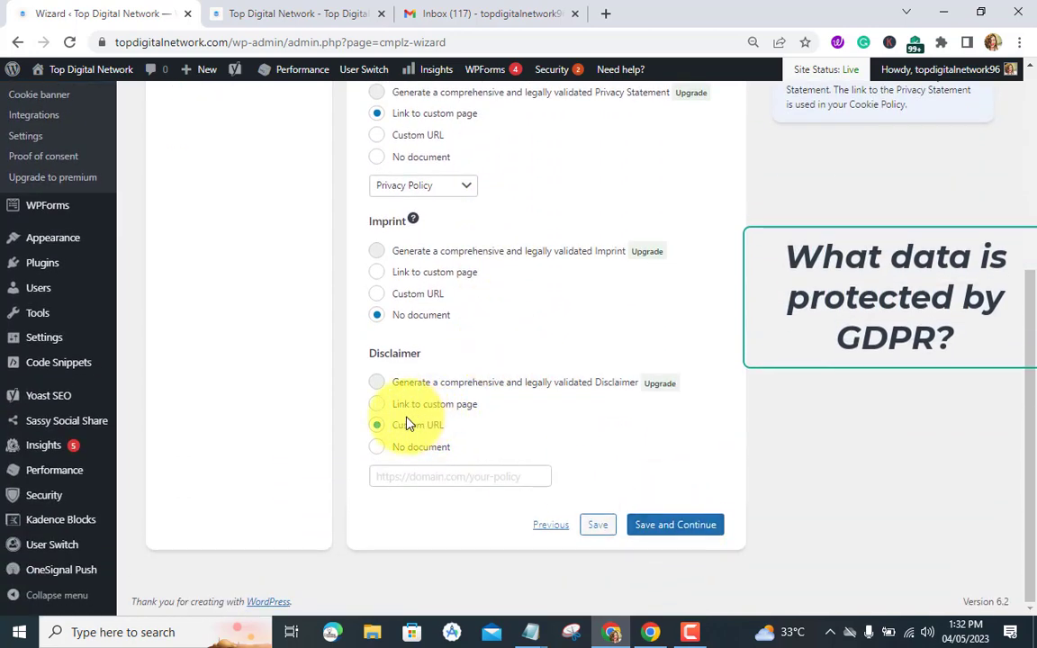
pyautogui.click(378, 405)
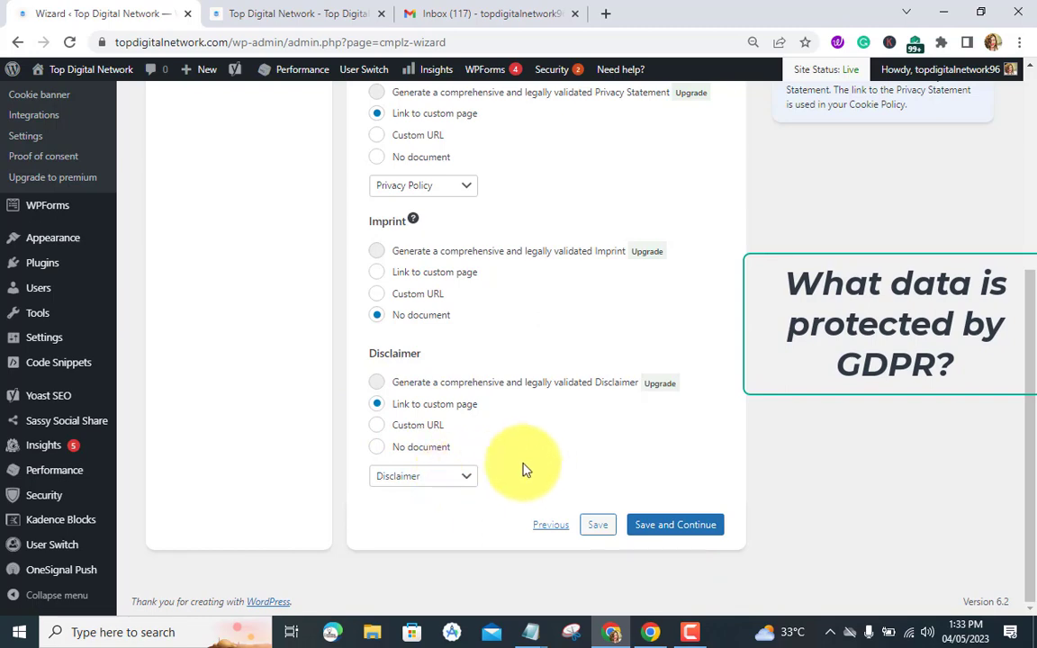
pyautogui.click(656, 525)
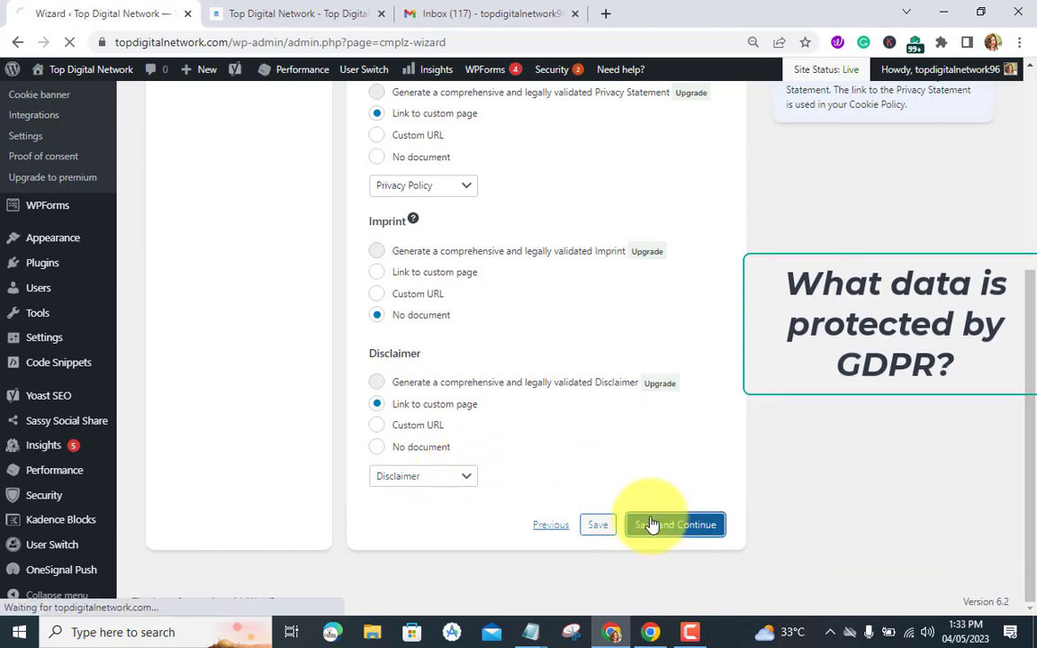
pyautogui.scroll(3, 515, 436)
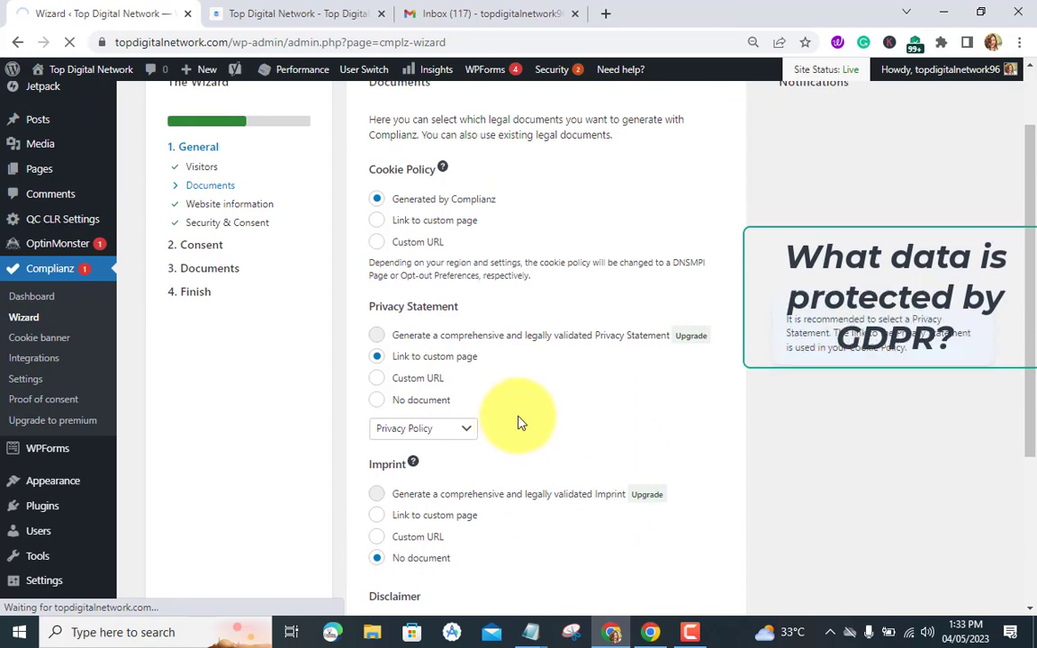
pyautogui.scroll(-3, 518, 423)
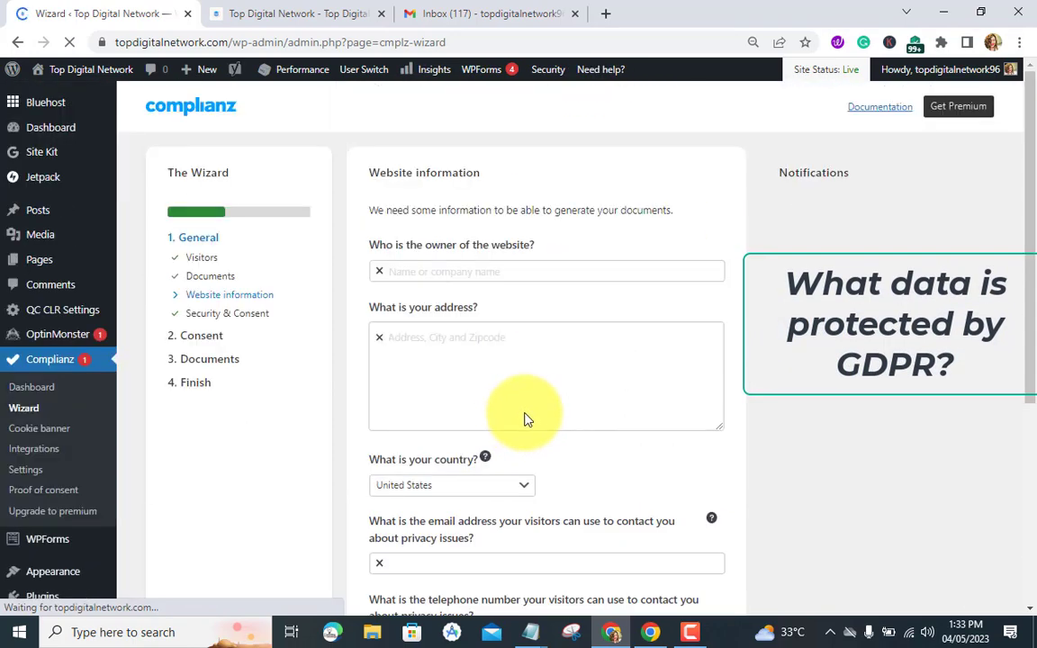
# - Enter the website owner's name in the Website information owner field
pyautogui.click(470, 273)
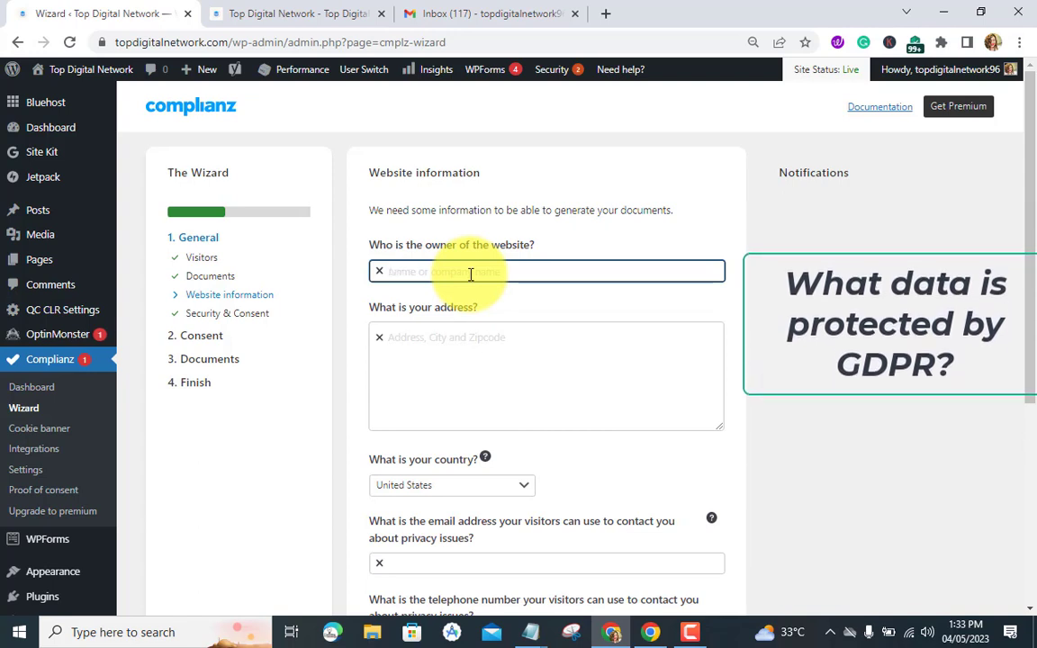
pyautogui.write('Top')
pyautogui.write('D')
pyautogui.click(686, 632)
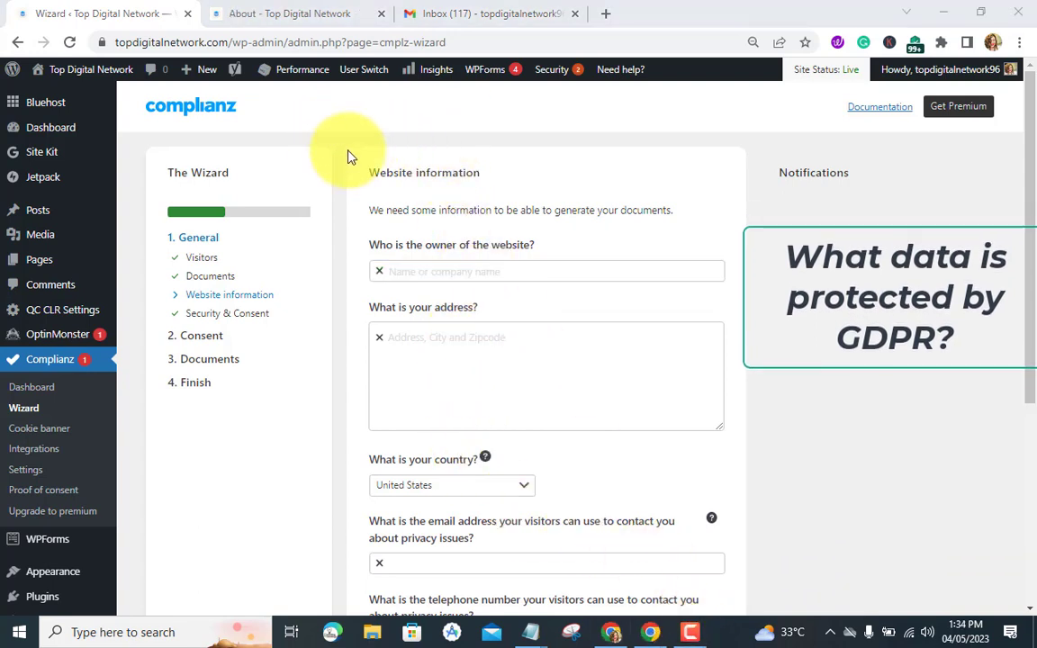
pyautogui.click(494, 267)
pyautogui.write('mar')
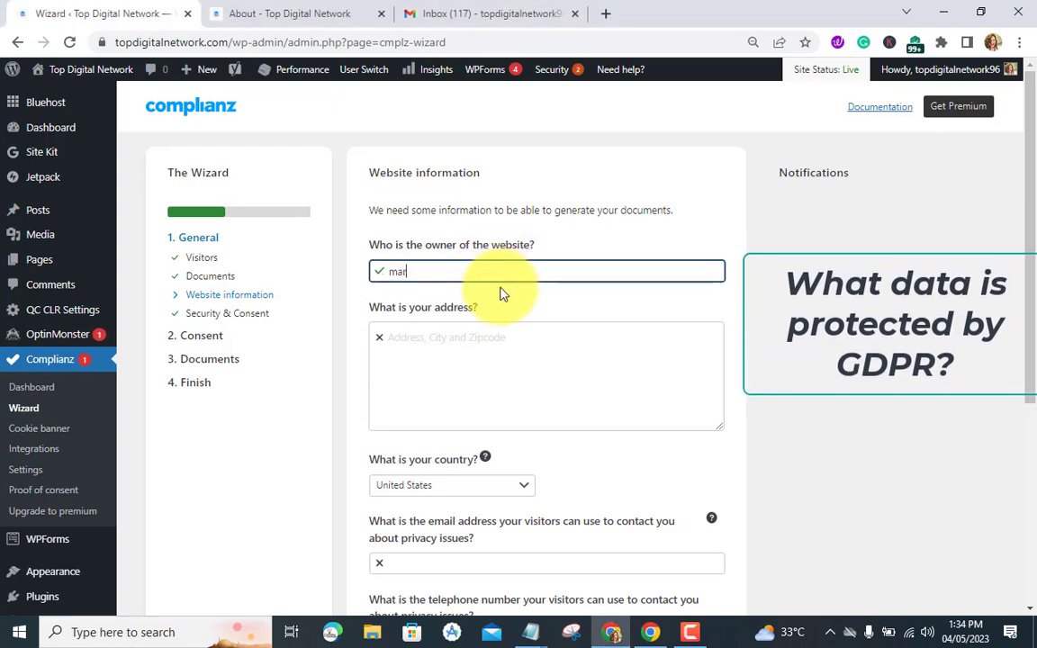
pyautogui.write('iam a')
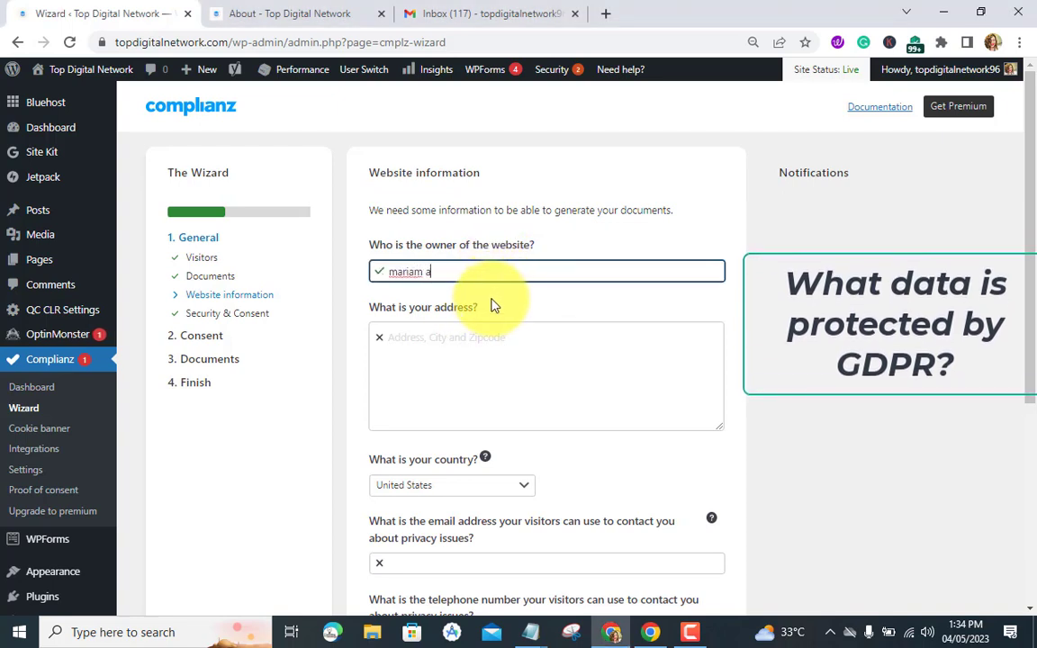
pyautogui.write('i')
pyautogui.press('BackSpace')
pyautogui.press('BackSpace')
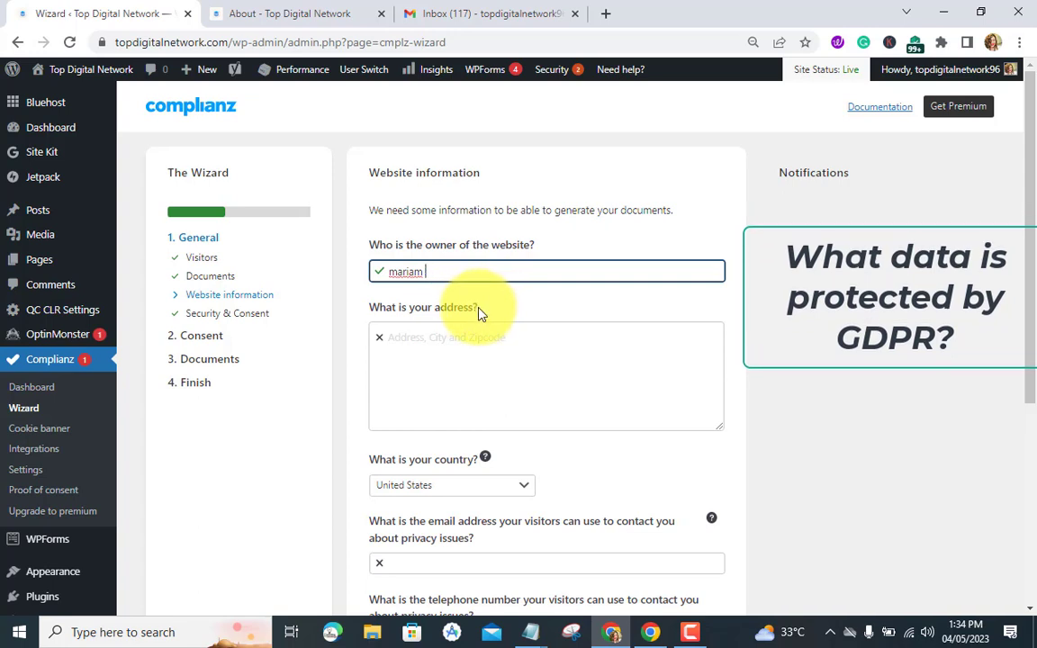
pyautogui.write('Agim')
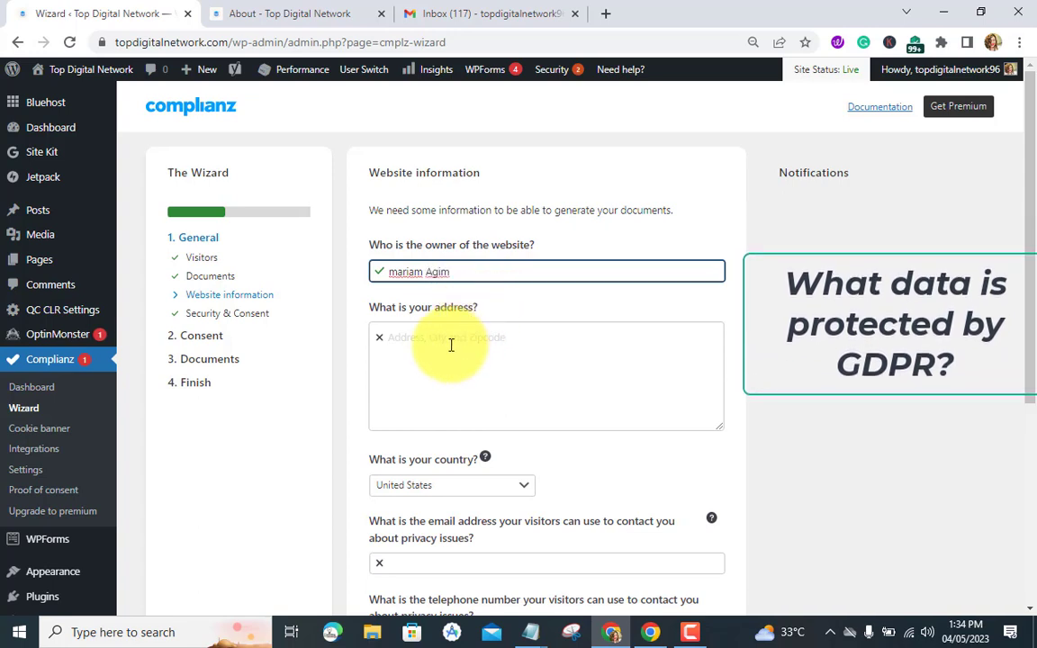
# - Enter the site's address and privacy contact e-mail, then save the Website information step
pyautogui.click(451, 345)
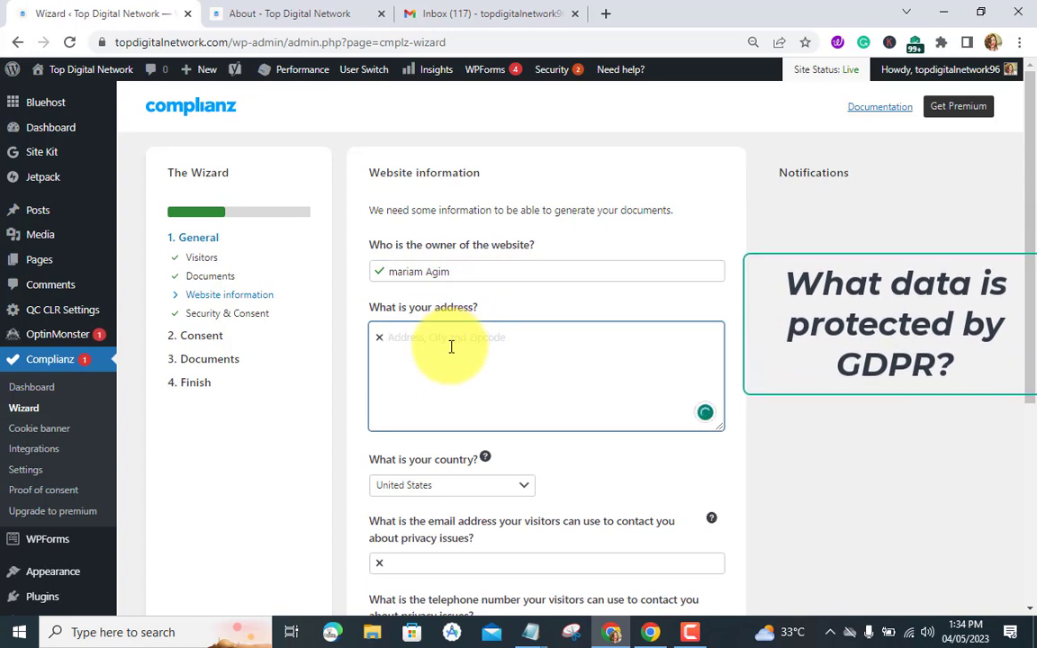
pyautogui.write('United')
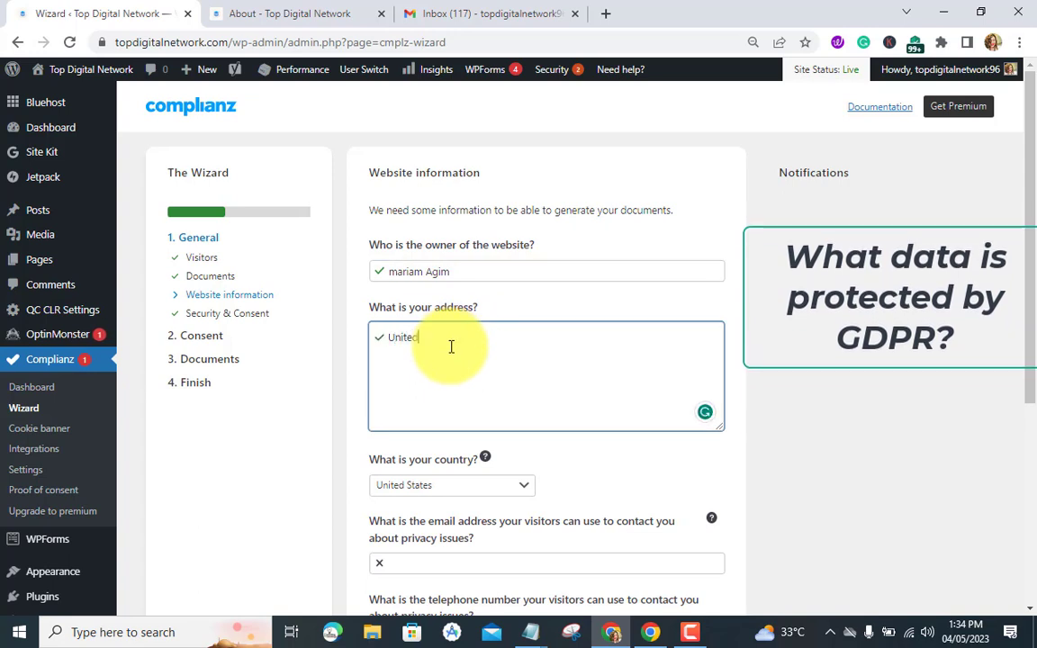
pyautogui.write(' states')
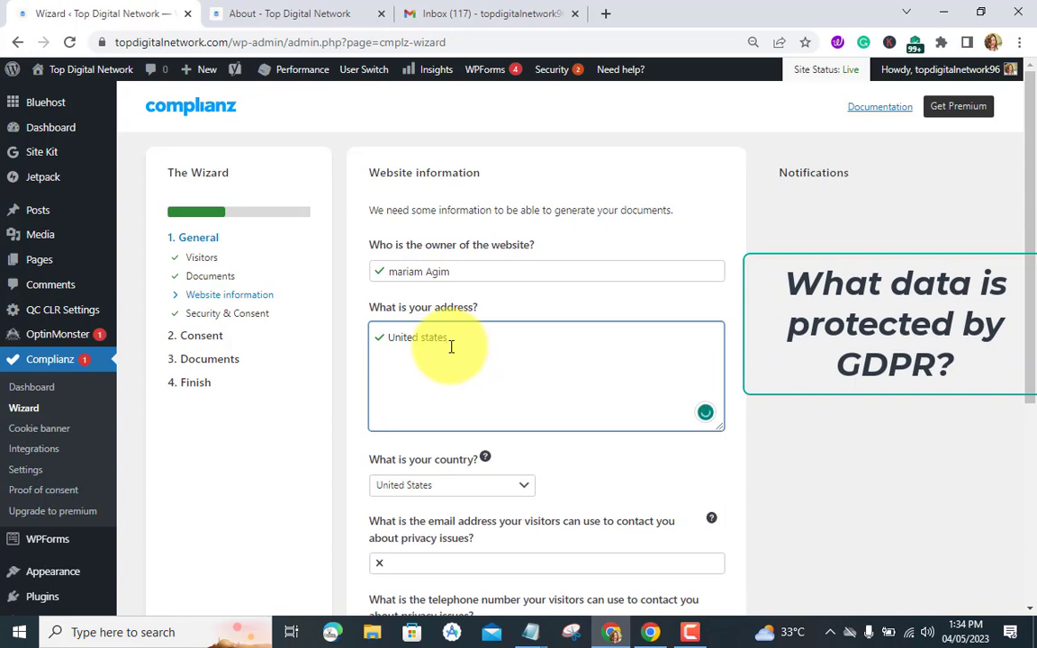
pyautogui.write(', N')
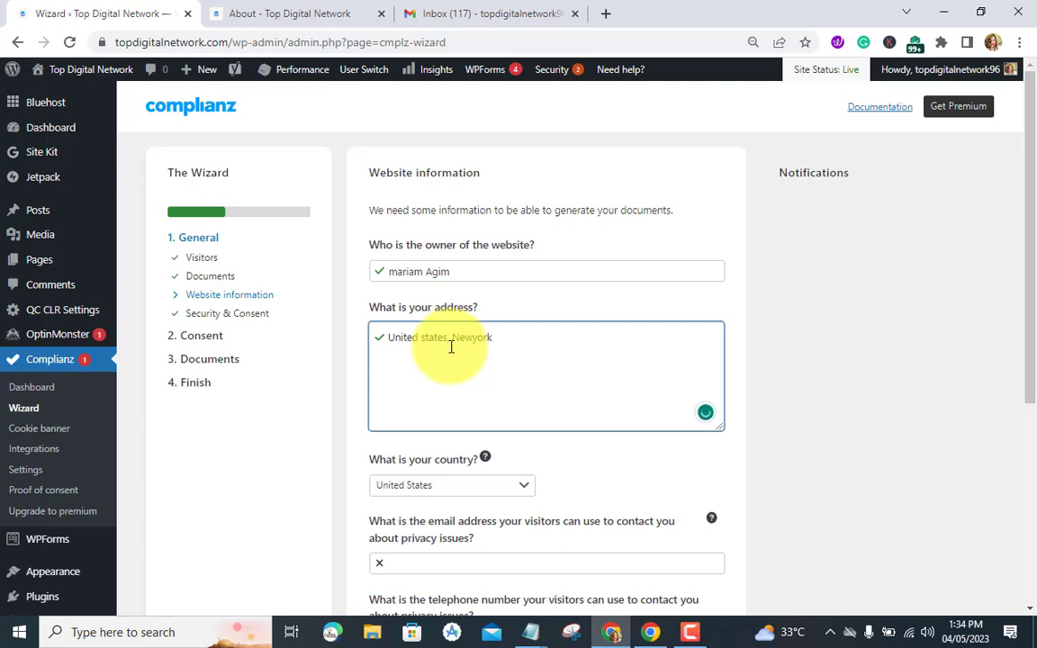
pyautogui.write('ewyork')
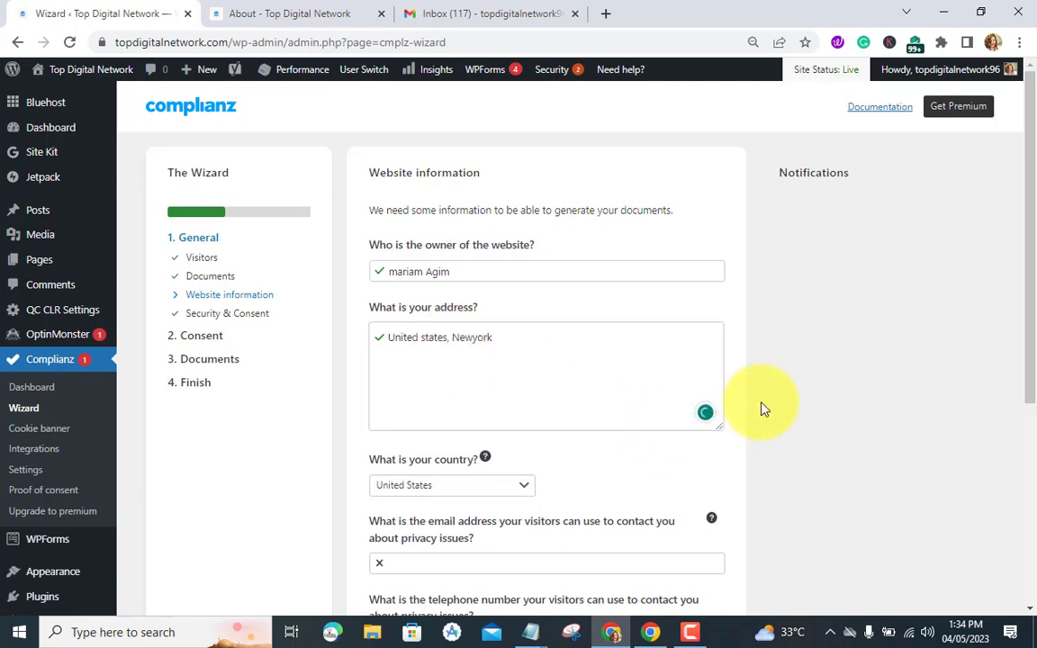
pyautogui.scroll(-2, 756, 411)
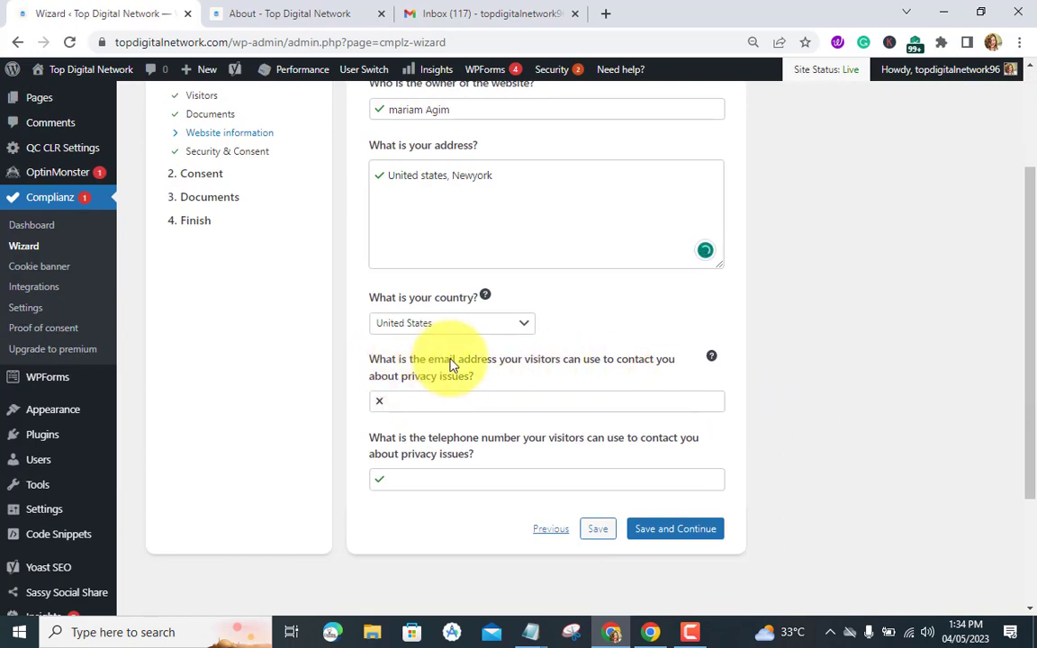
pyautogui.click(430, 175)
pyautogui.click(441, 205)
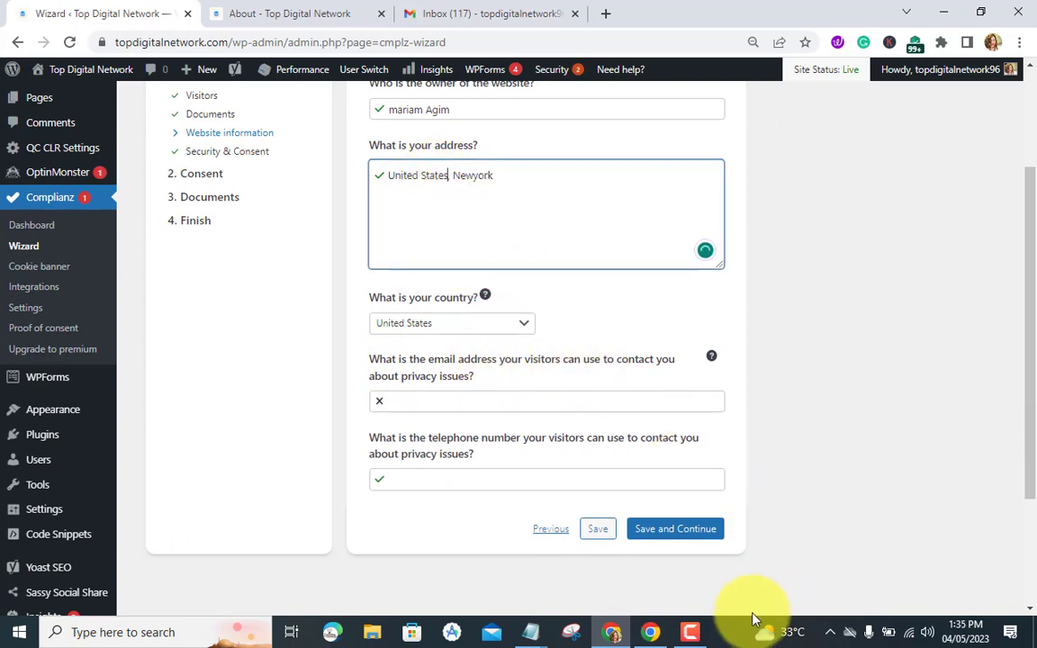
pyautogui.click(691, 633)
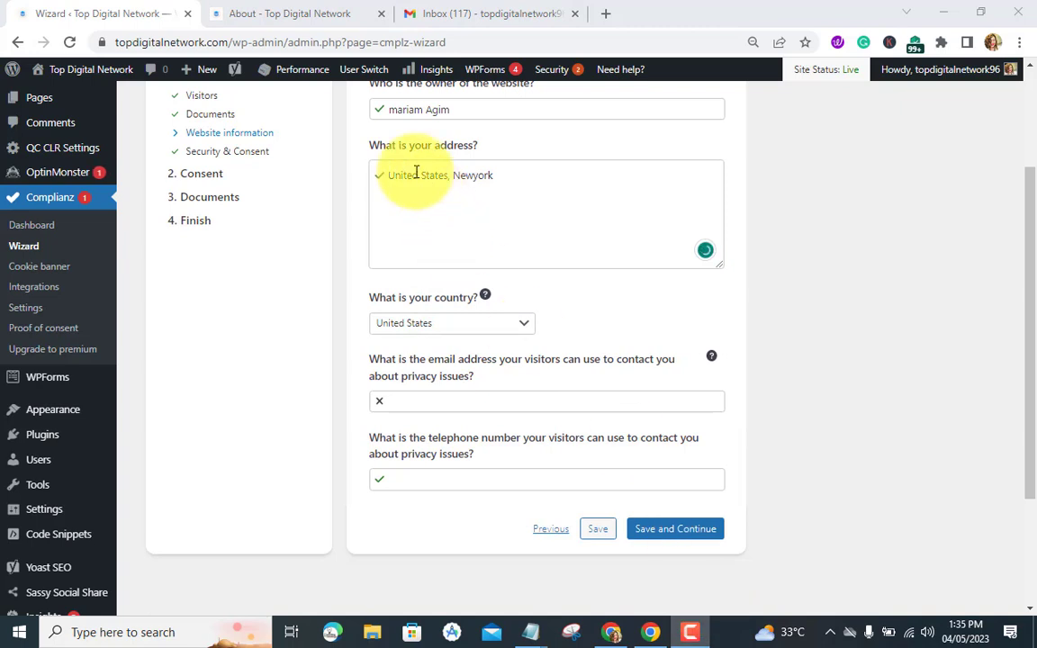
pyautogui.scroll(-3, 532, 374)
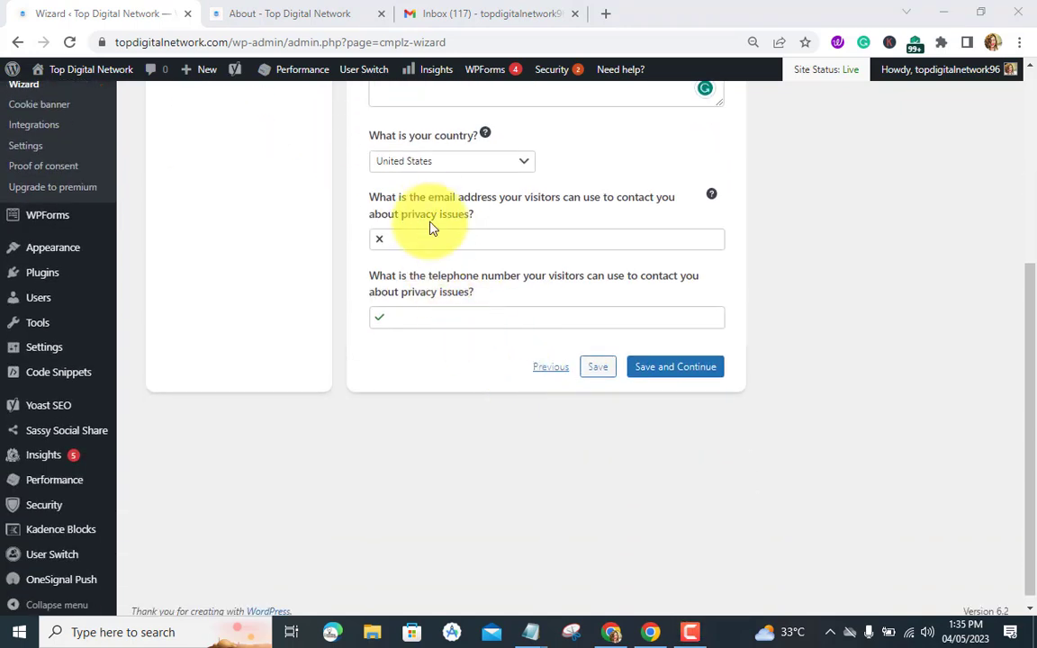
pyautogui.click(506, 241)
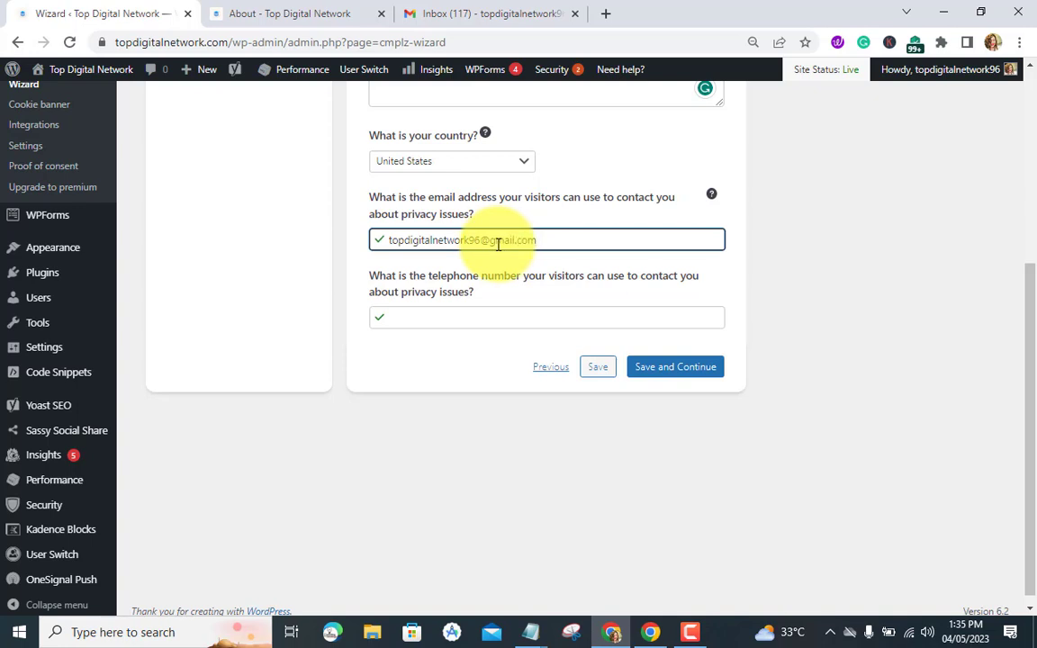
pyautogui.click(686, 375)
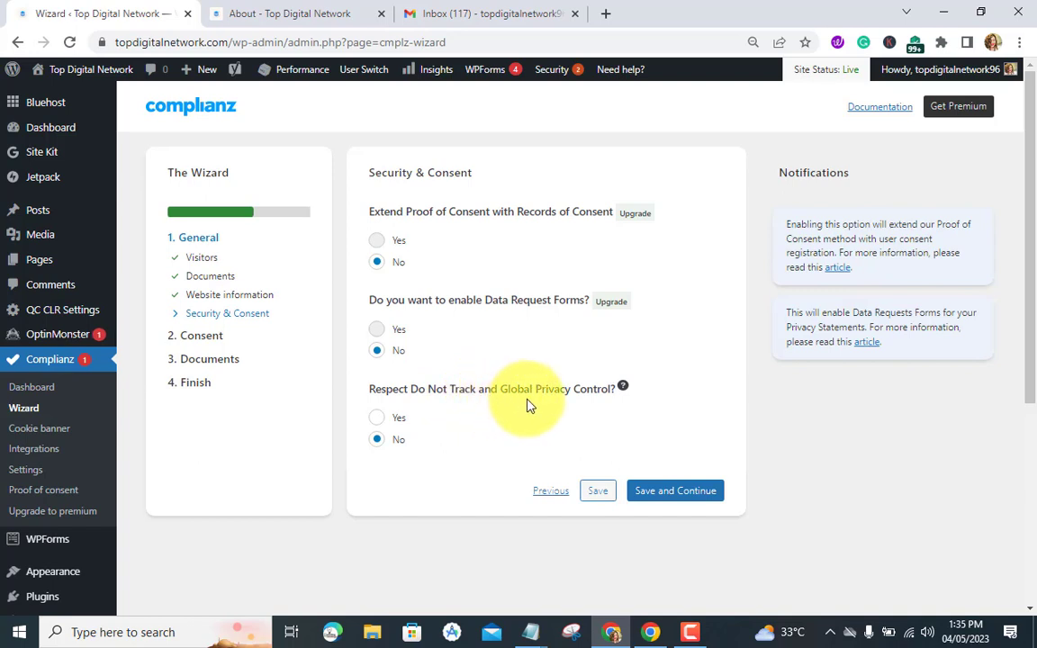
# - Keep the Security & Consent defaults, review the 39 scanned cookies, and continue
pyautogui.click(663, 493)
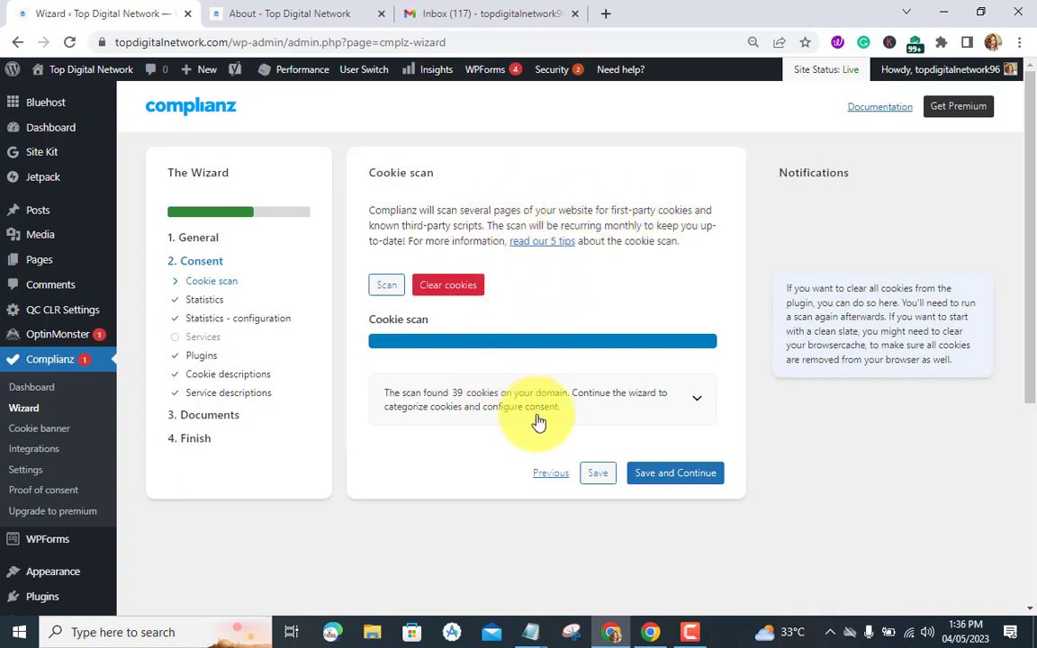
pyautogui.click(697, 402)
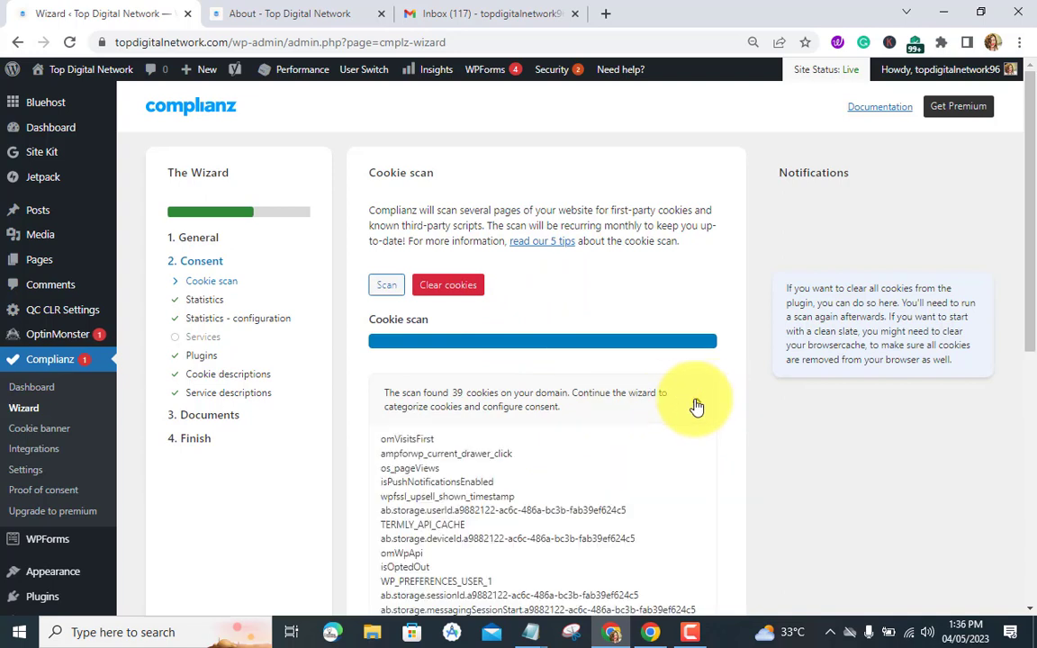
pyautogui.click(693, 403)
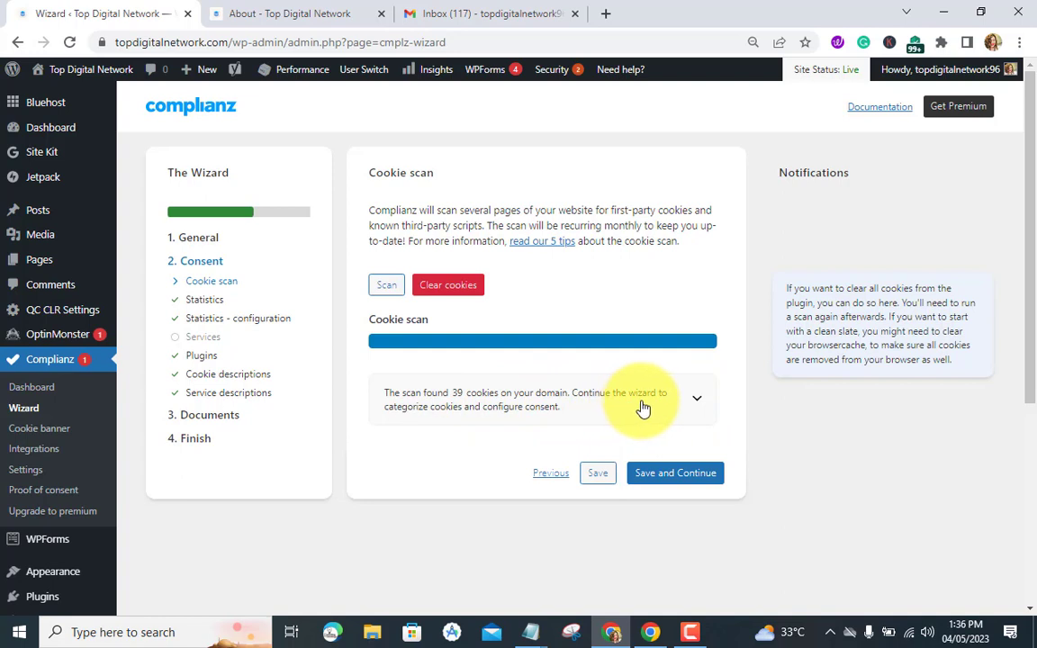
pyautogui.click(678, 474)
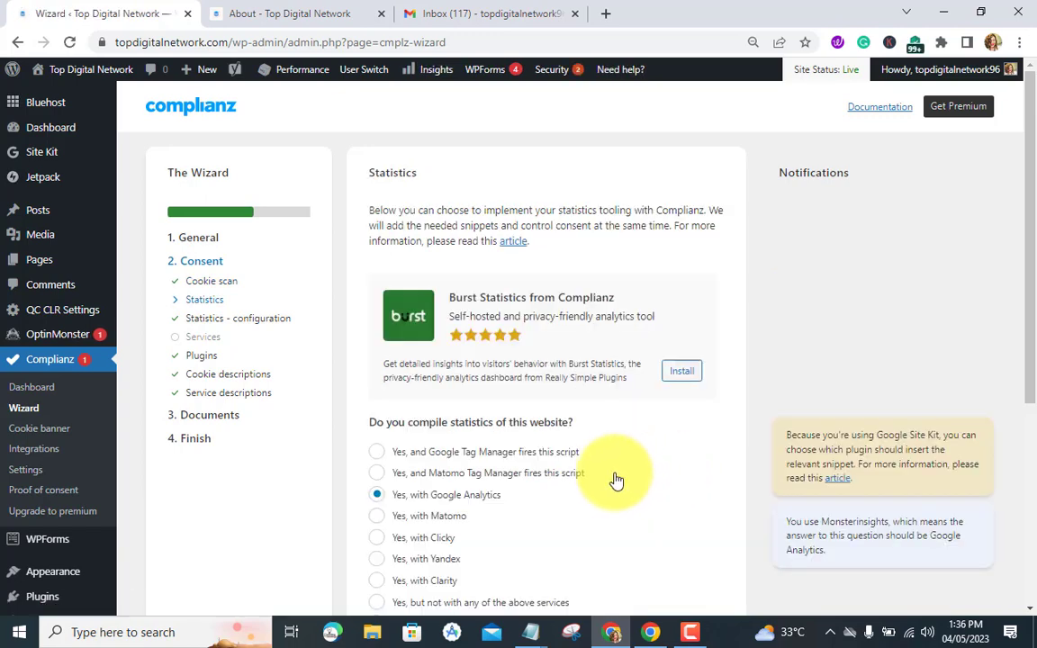
# - Keep 'Yes, with Google Analytics' as the statistics tool and save the step
pyautogui.scroll(-1, 620, 278)
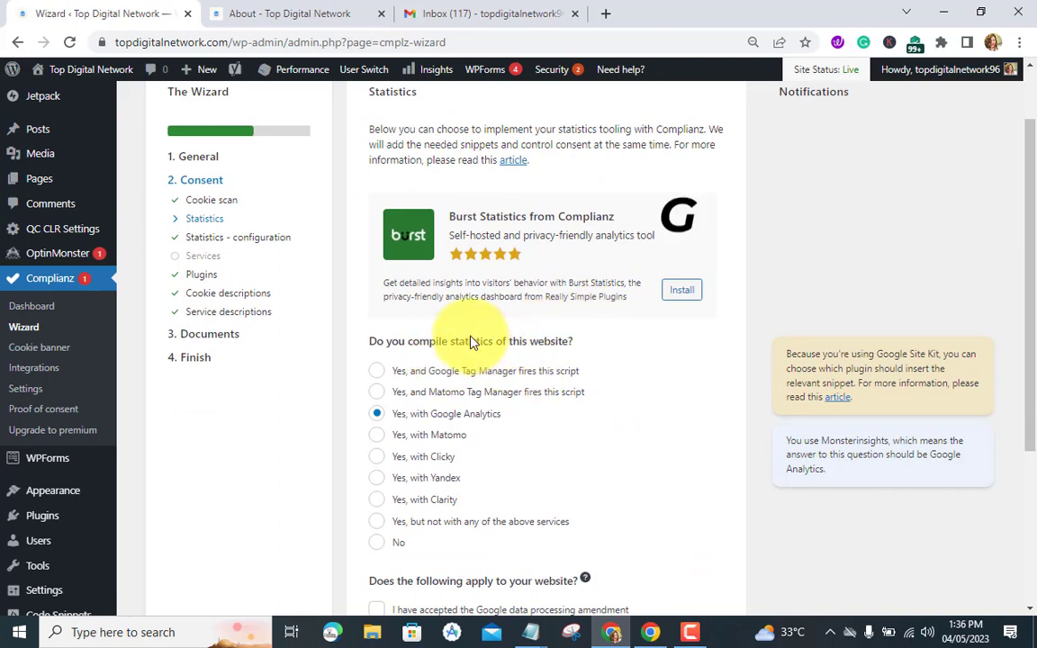
pyautogui.scroll(-1, 474, 342)
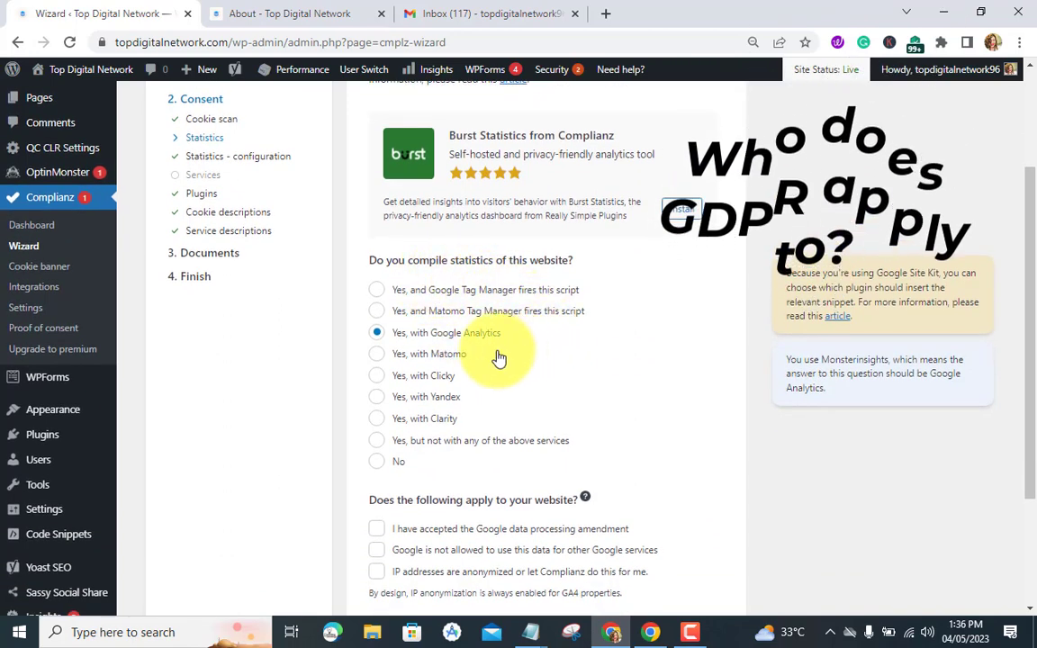
pyautogui.scroll(-2, 549, 336)
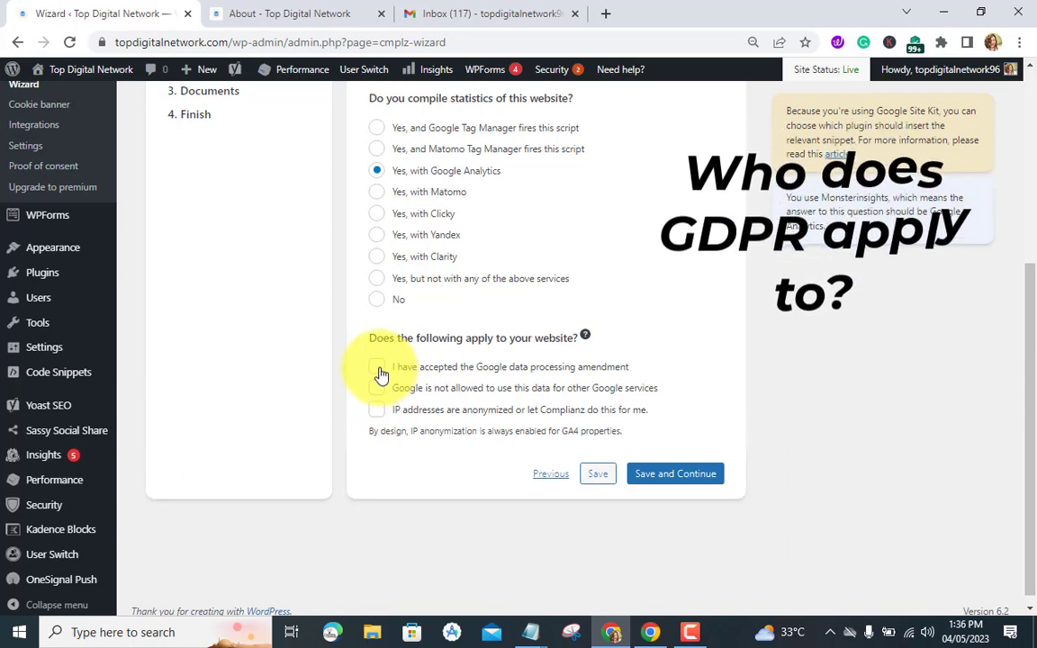
pyautogui.click(674, 474)
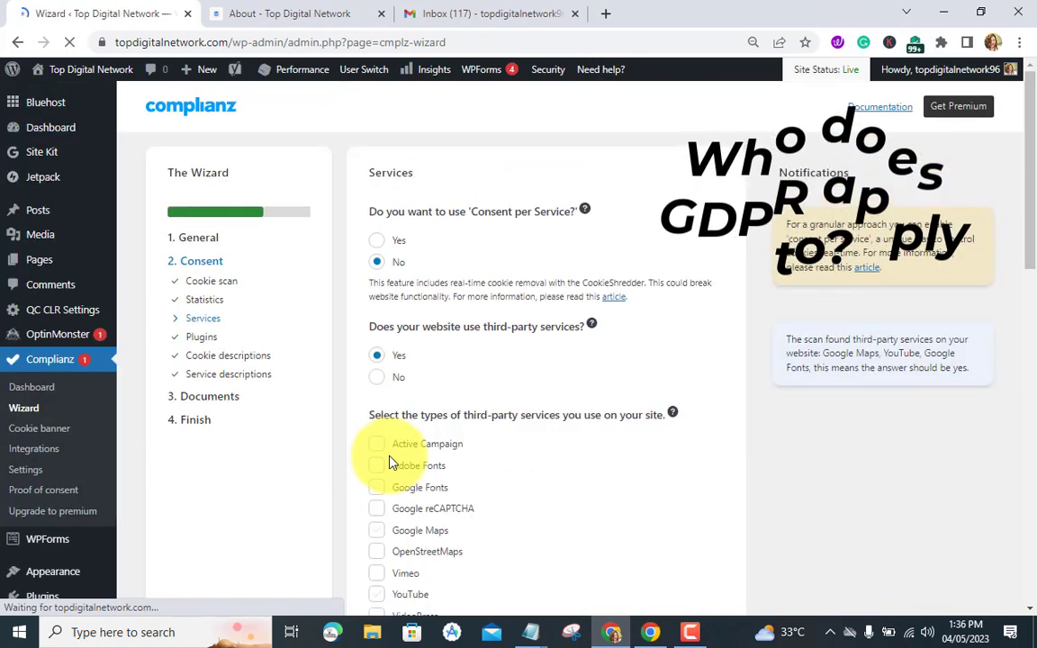
# - Return to the Statistics step, tick 'IP addresses are anonymized', and save it
pyautogui.scroll(-2, 412, 398)
pyautogui.scroll(3, 412, 398)
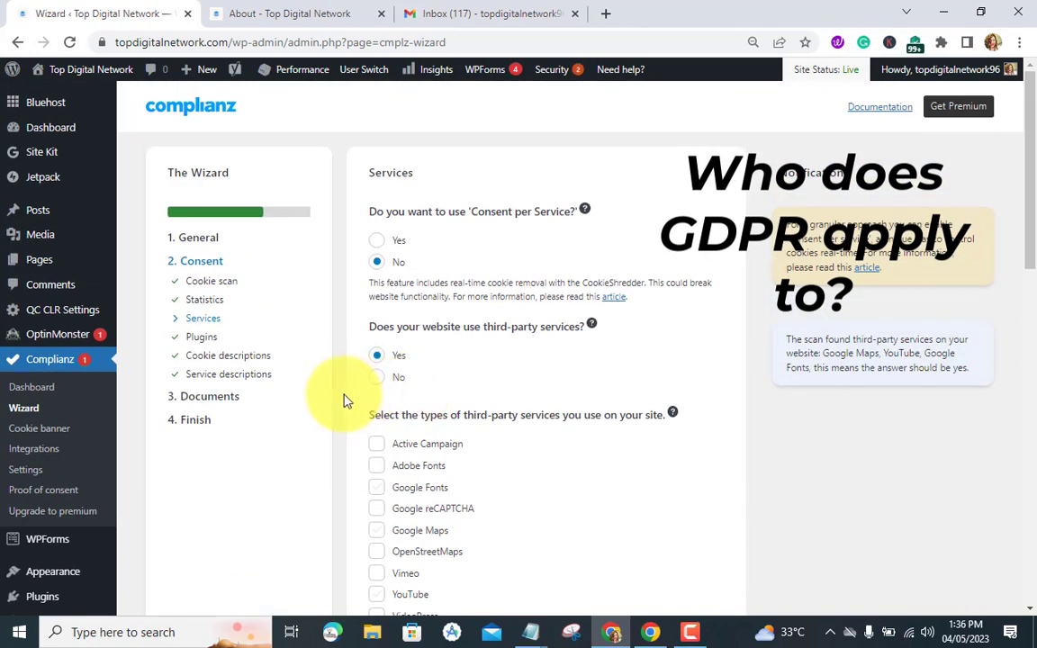
pyautogui.click(213, 239)
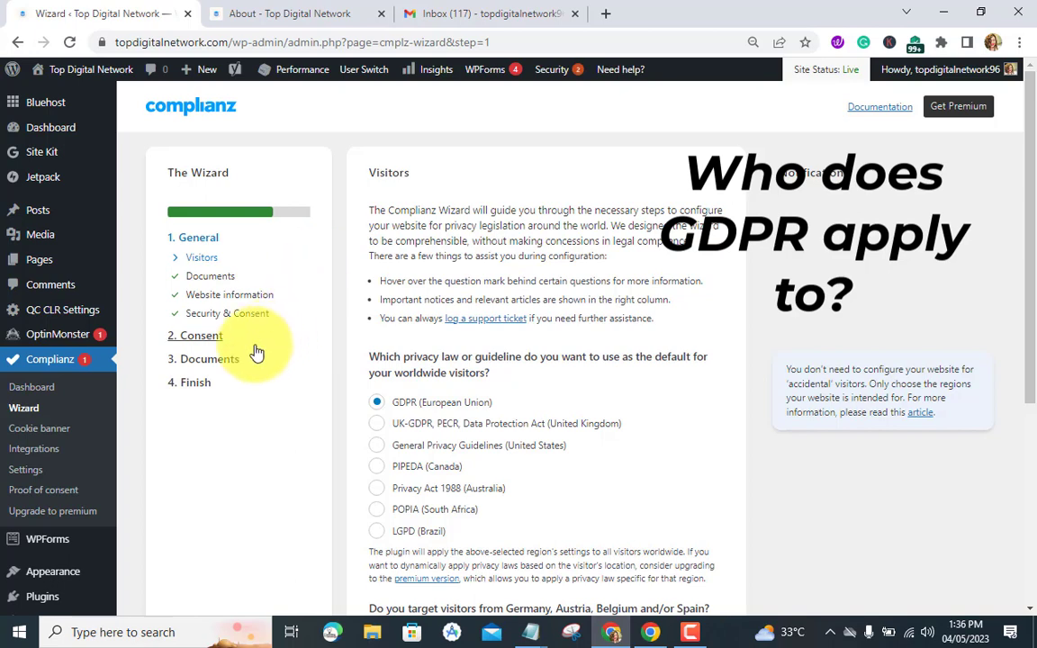
pyautogui.click(217, 341)
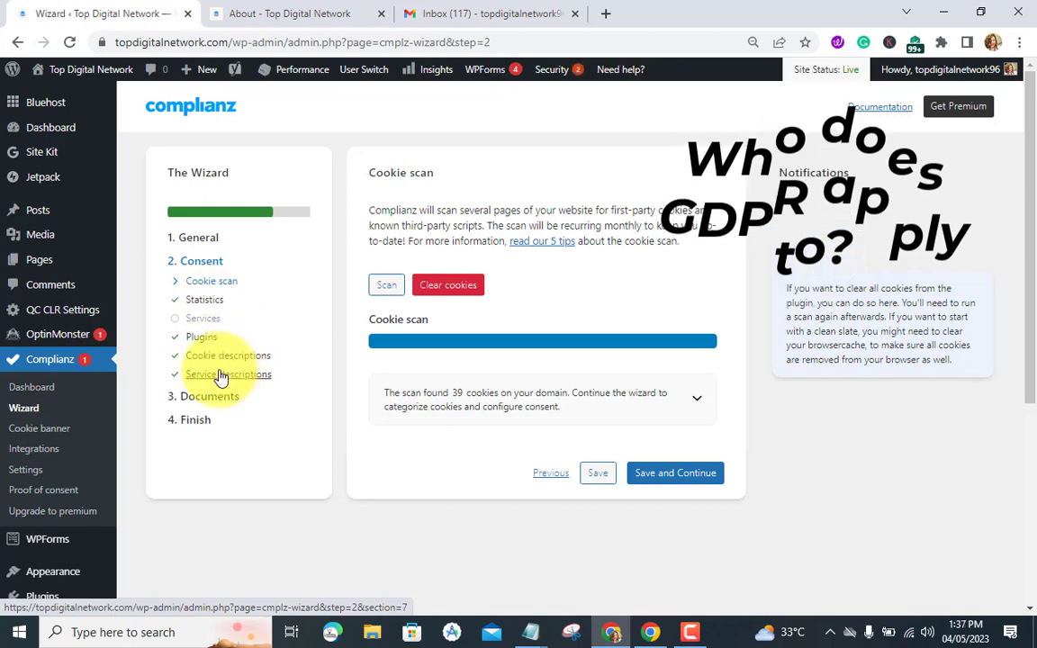
pyautogui.click(207, 304)
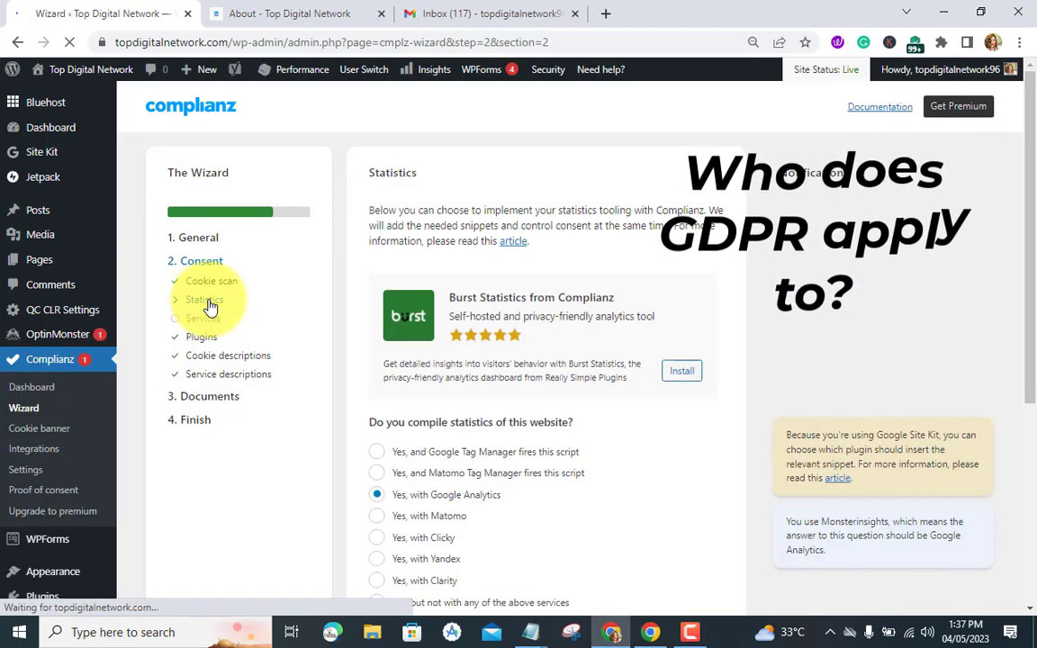
pyautogui.scroll(-1, 520, 419)
pyautogui.scroll(-4, 519, 419)
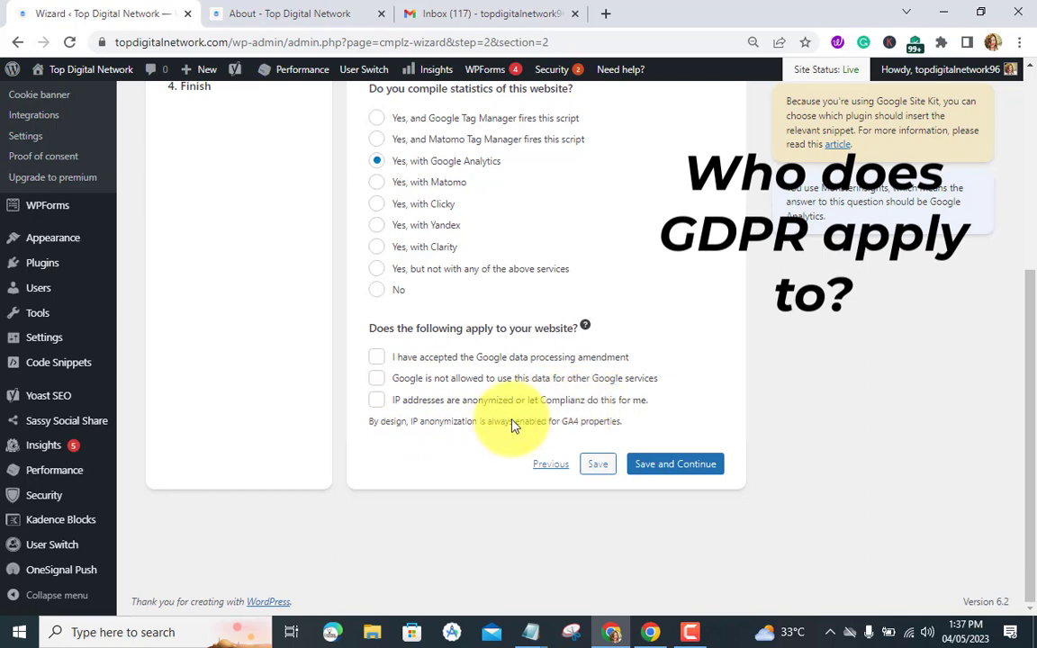
pyautogui.click(374, 403)
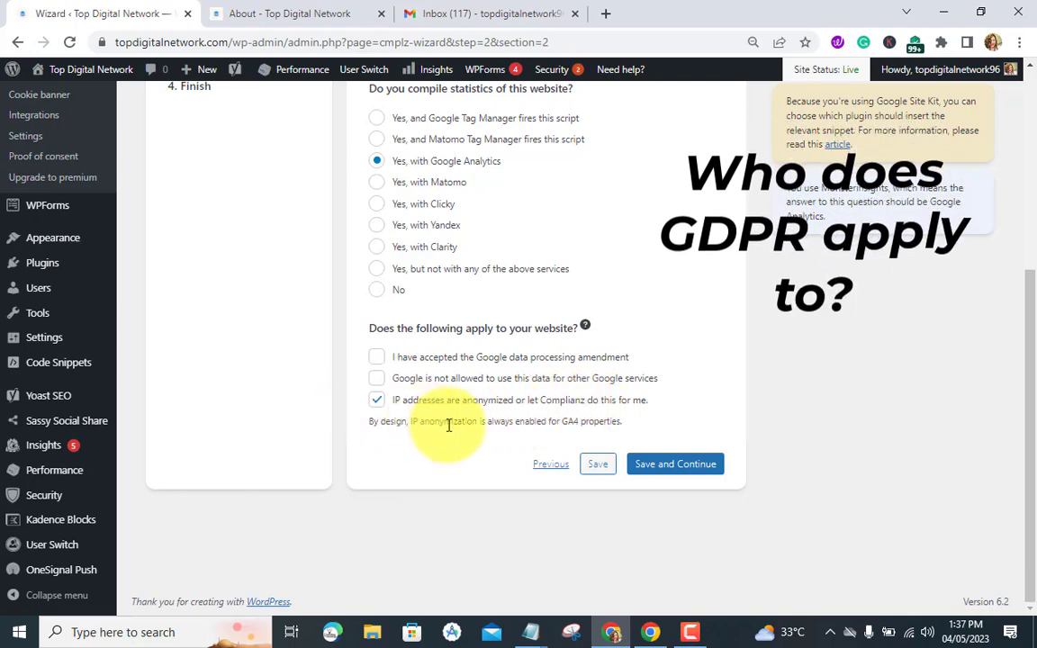
pyautogui.click(663, 472)
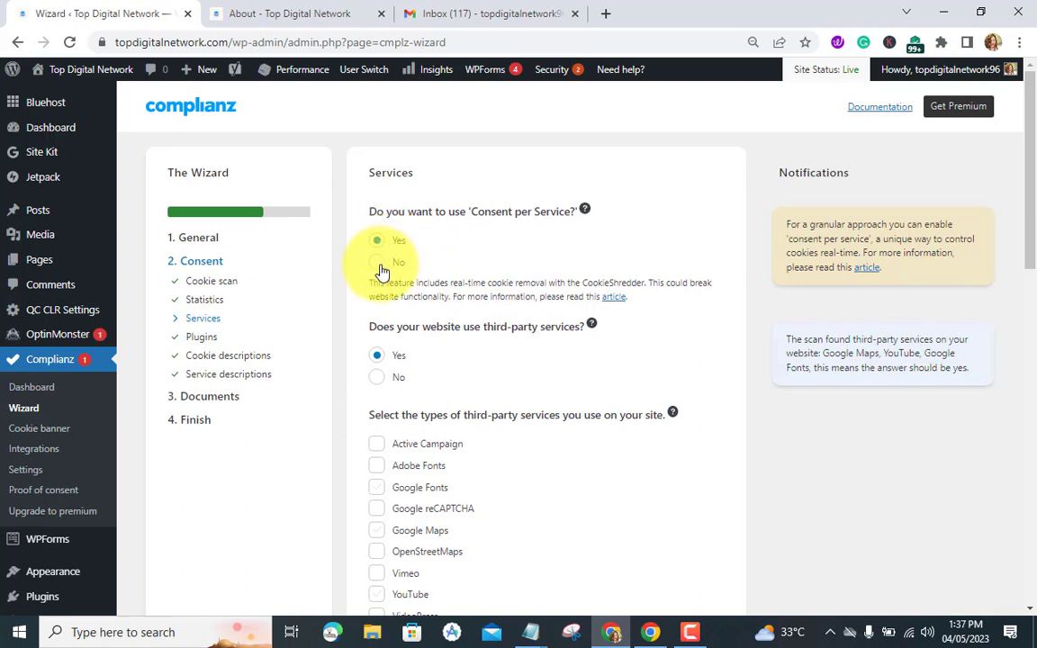
# - Mark YouTube as a used third-party service, leaving Google Fonts unticked, and review the Services questions
pyautogui.scroll(-1, 382, 281)
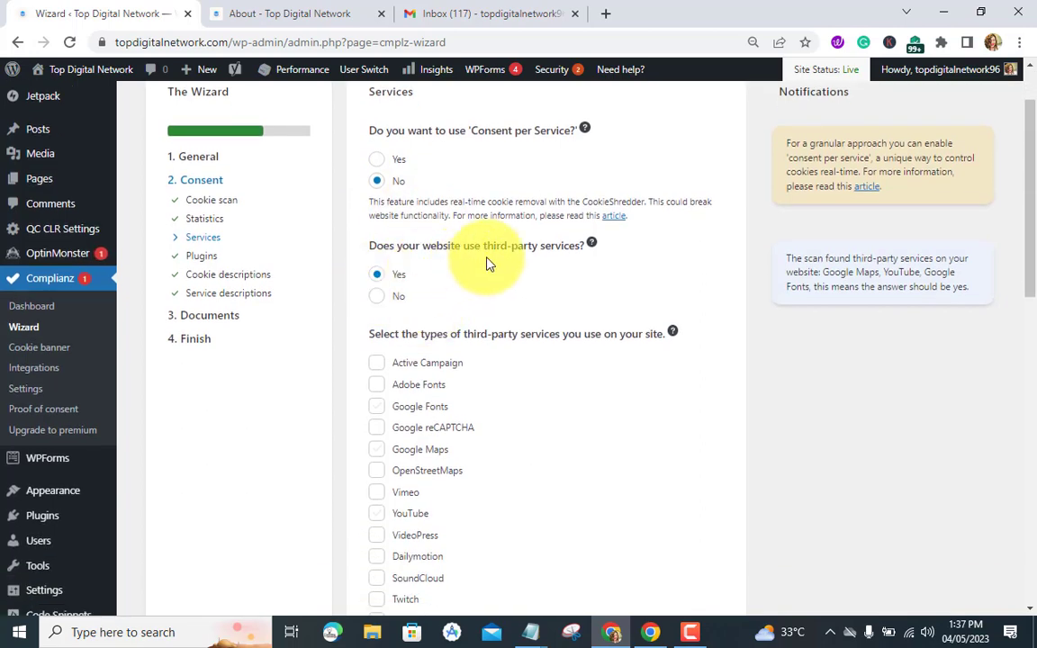
pyautogui.scroll(-1, 423, 311)
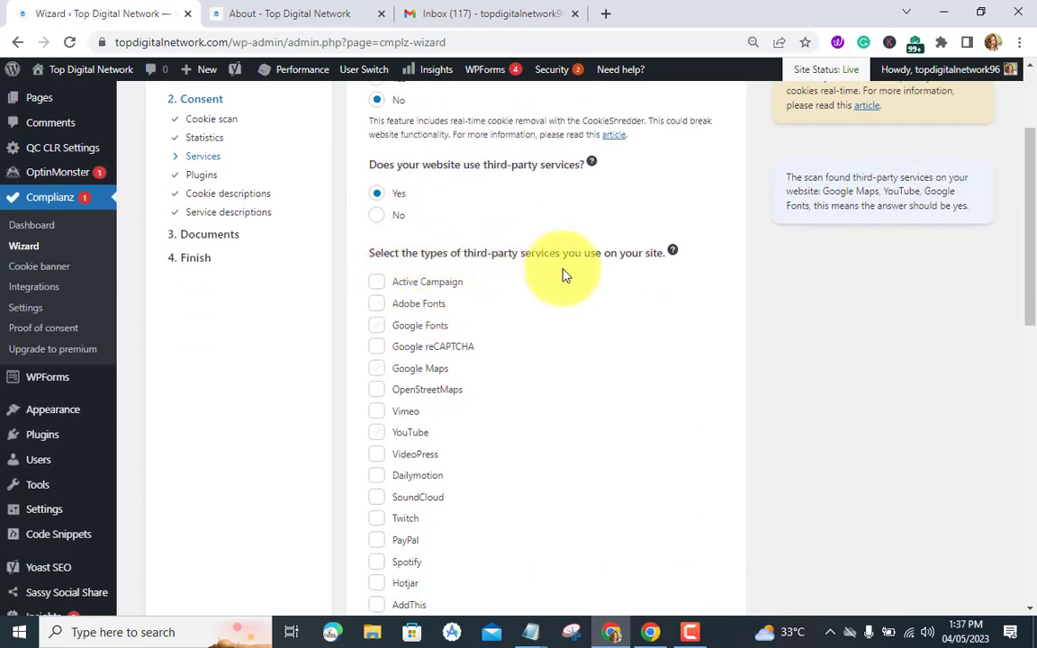
pyautogui.scroll(-2, 528, 271)
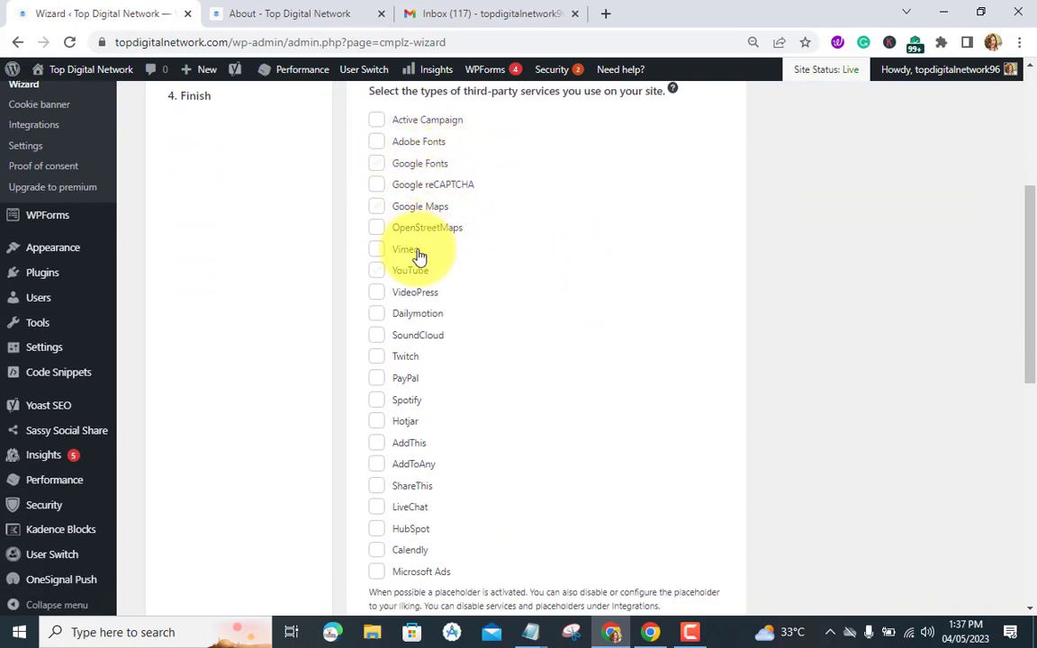
pyautogui.click(377, 271)
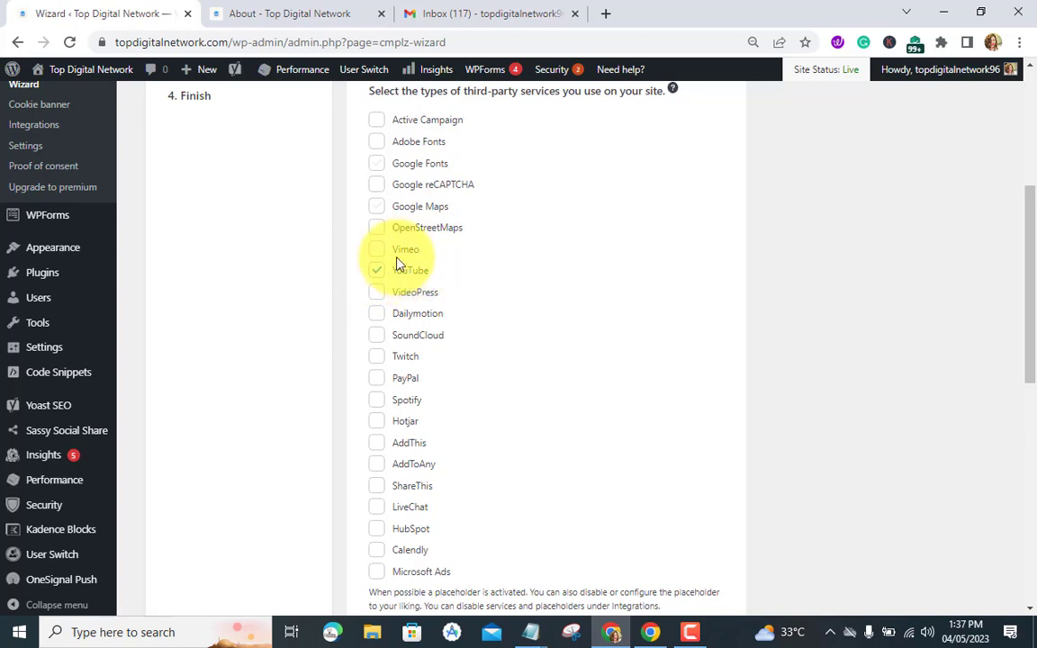
pyautogui.click(381, 164)
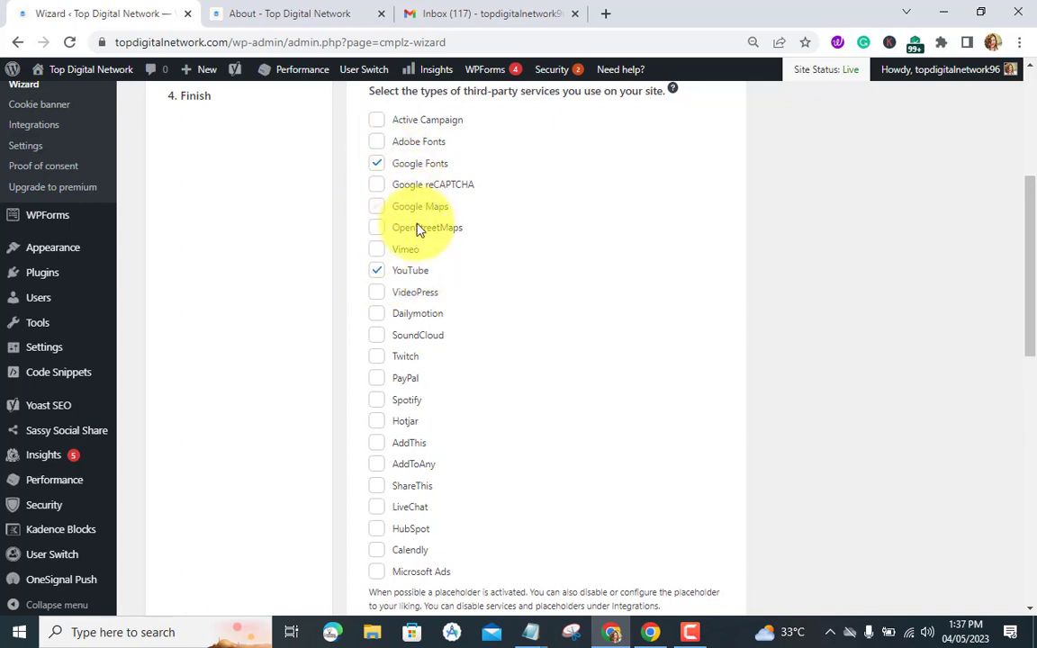
pyautogui.scroll(-3, 391, 225)
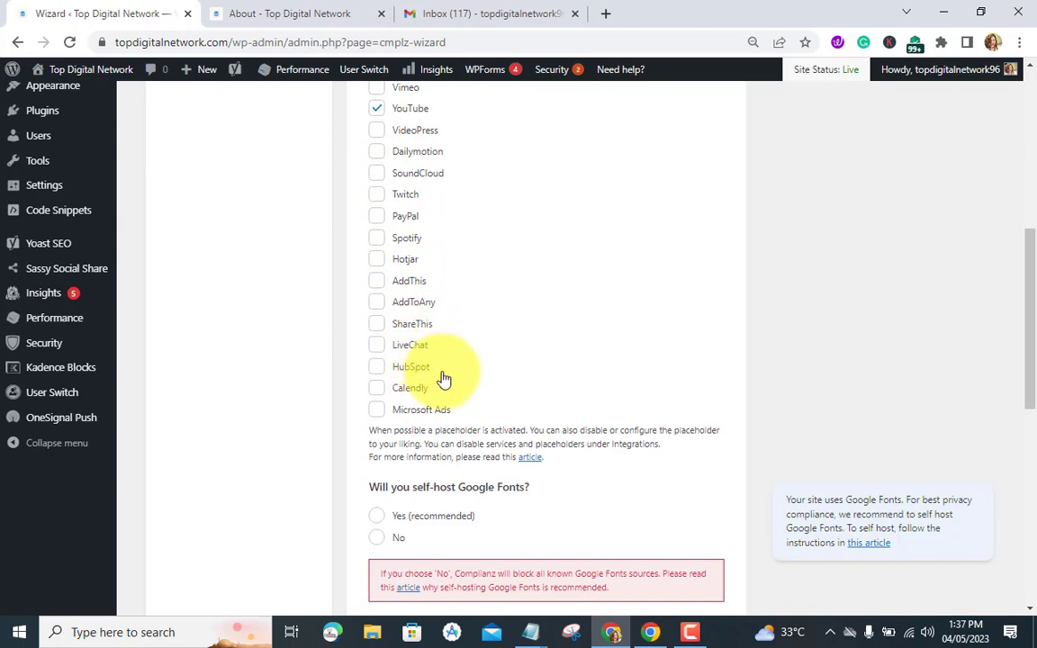
pyautogui.scroll(-1, 477, 396)
pyautogui.scroll(-1, 429, 405)
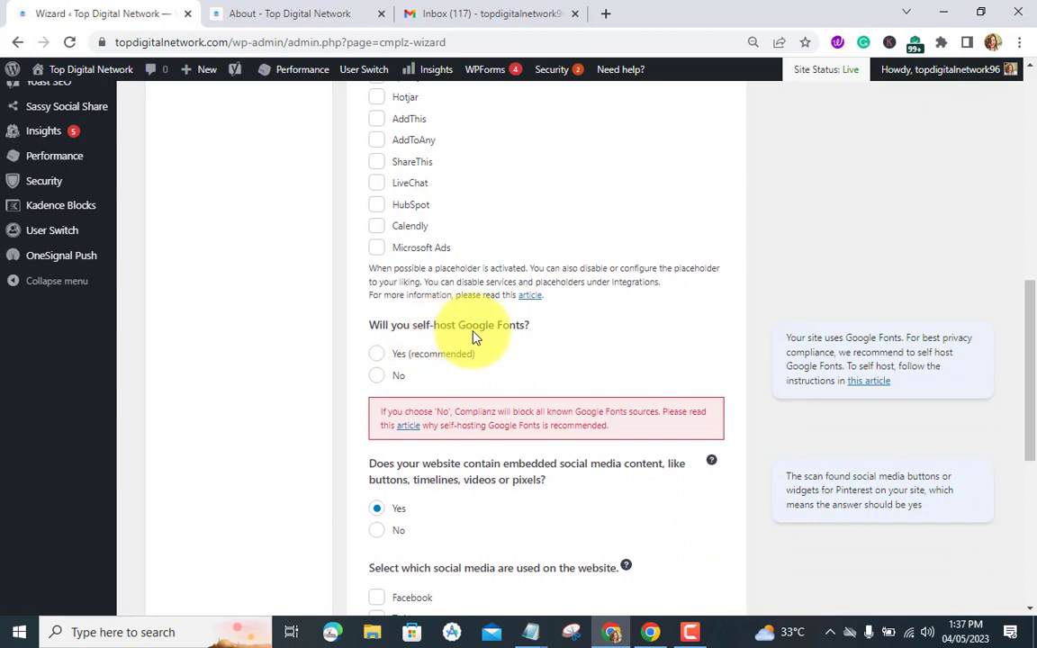
pyautogui.scroll(-1, 549, 358)
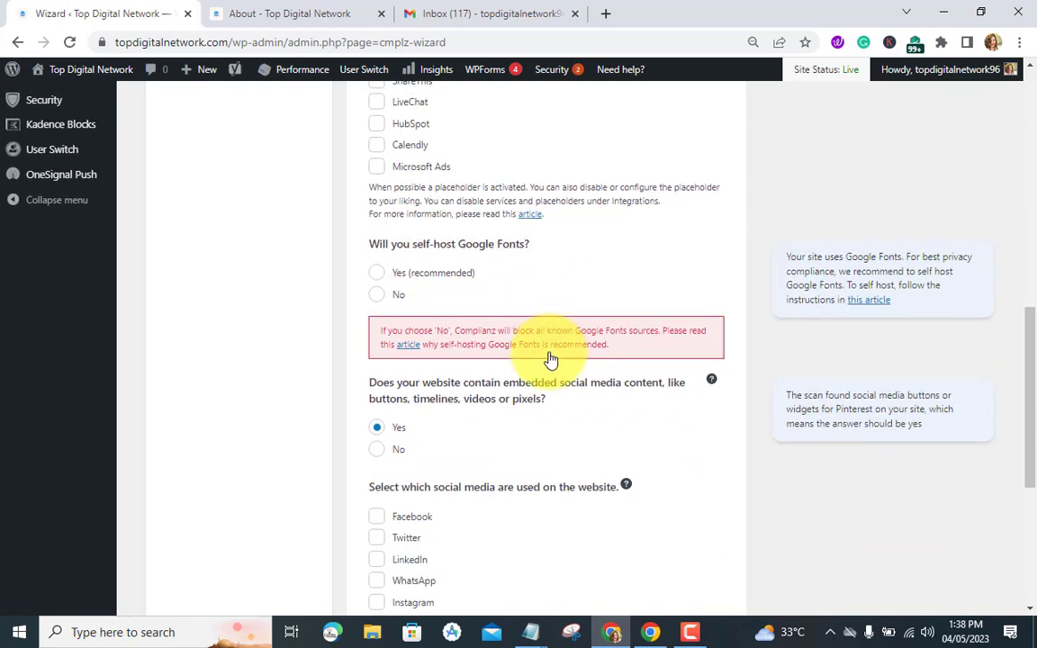
pyautogui.scroll(7, 521, 366)
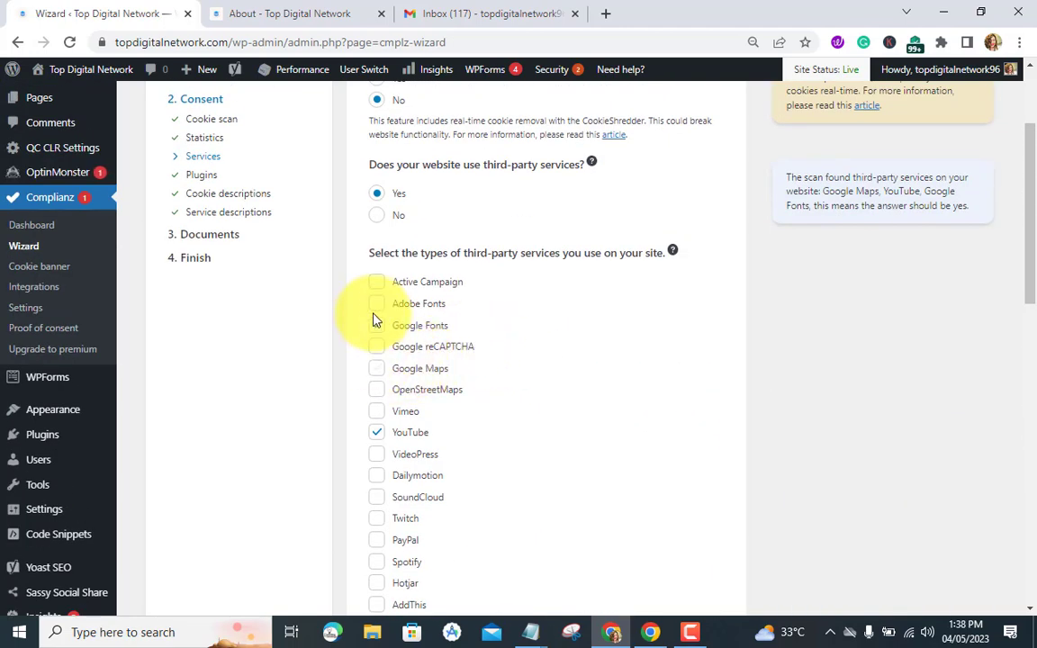
pyautogui.scroll(-6, 529, 379)
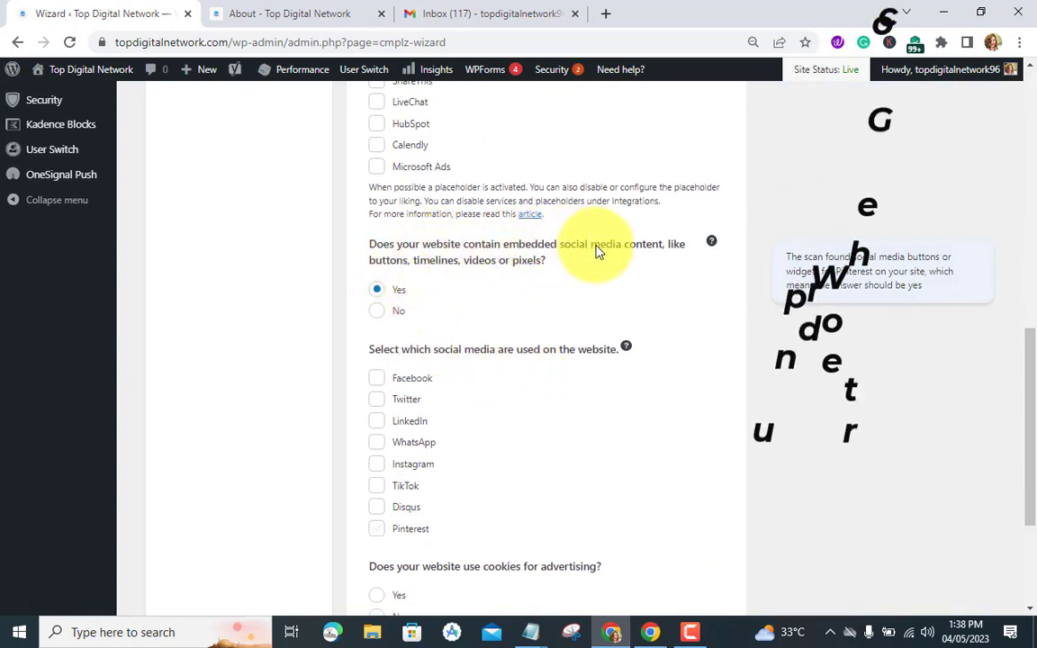
# - Tick Facebook, answer Yes to advertising cookies and personalized ads, No to WordPress comments, and save
pyautogui.scroll(-2, 432, 324)
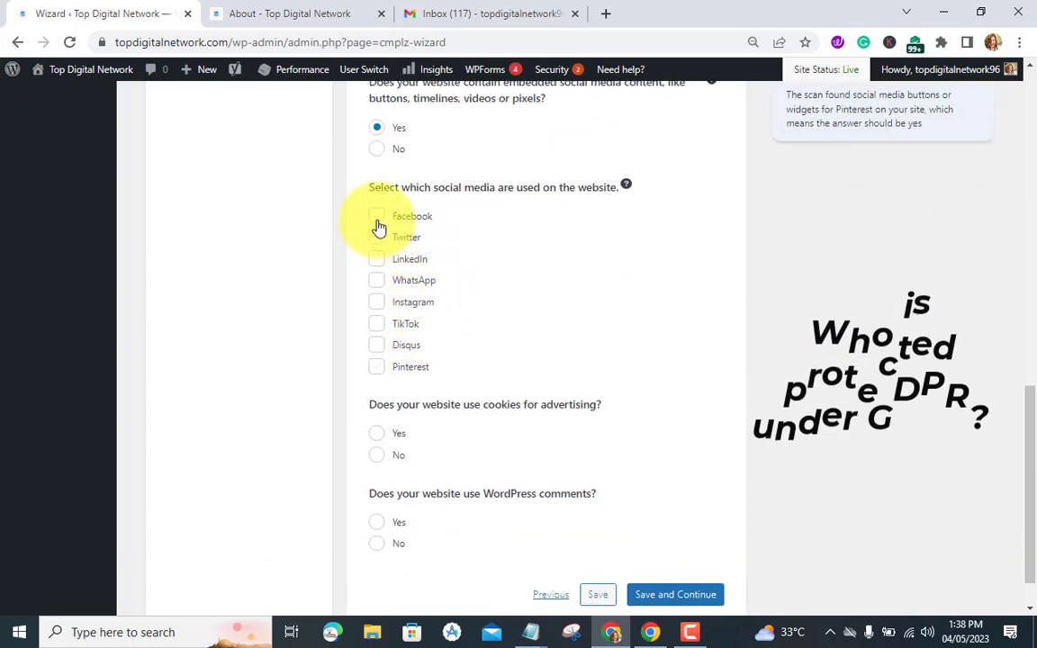
pyautogui.click(377, 221)
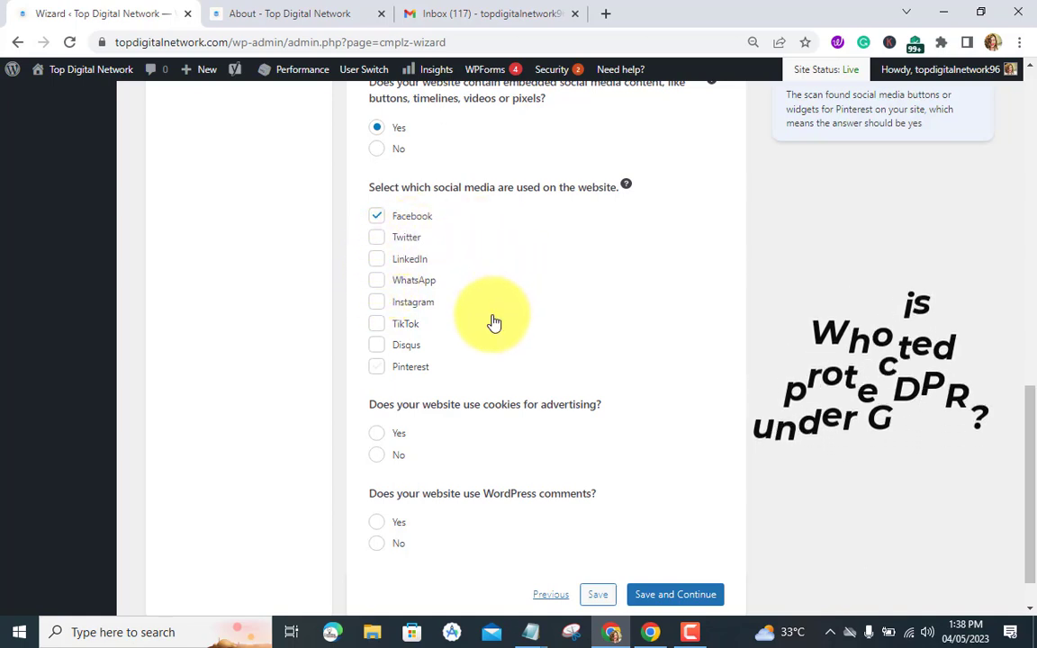
pyautogui.scroll(-1, 491, 326)
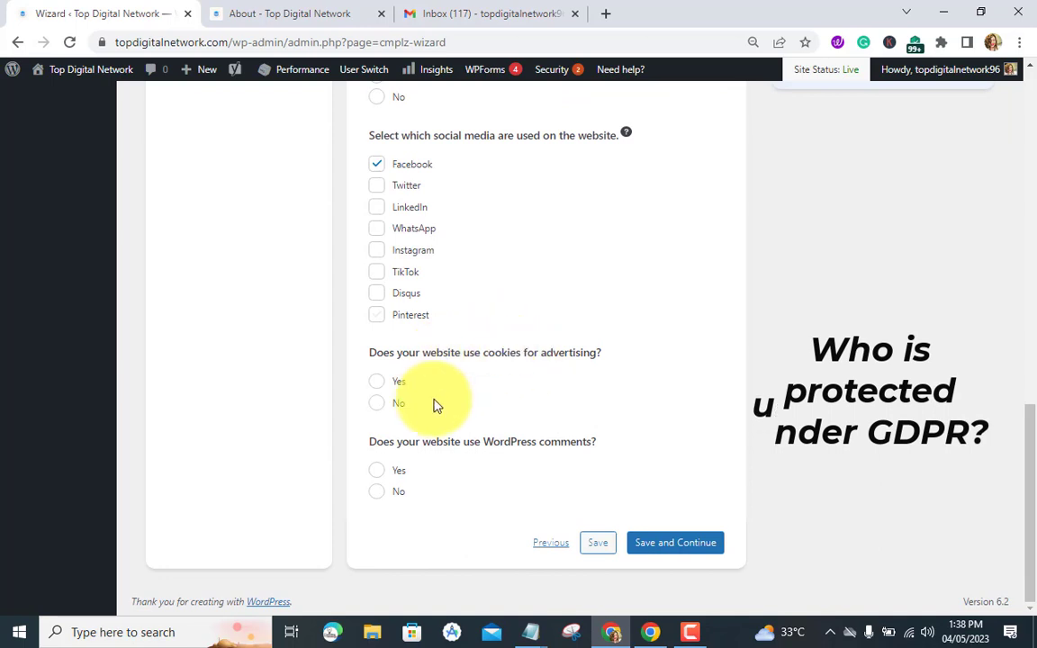
pyautogui.click(371, 383)
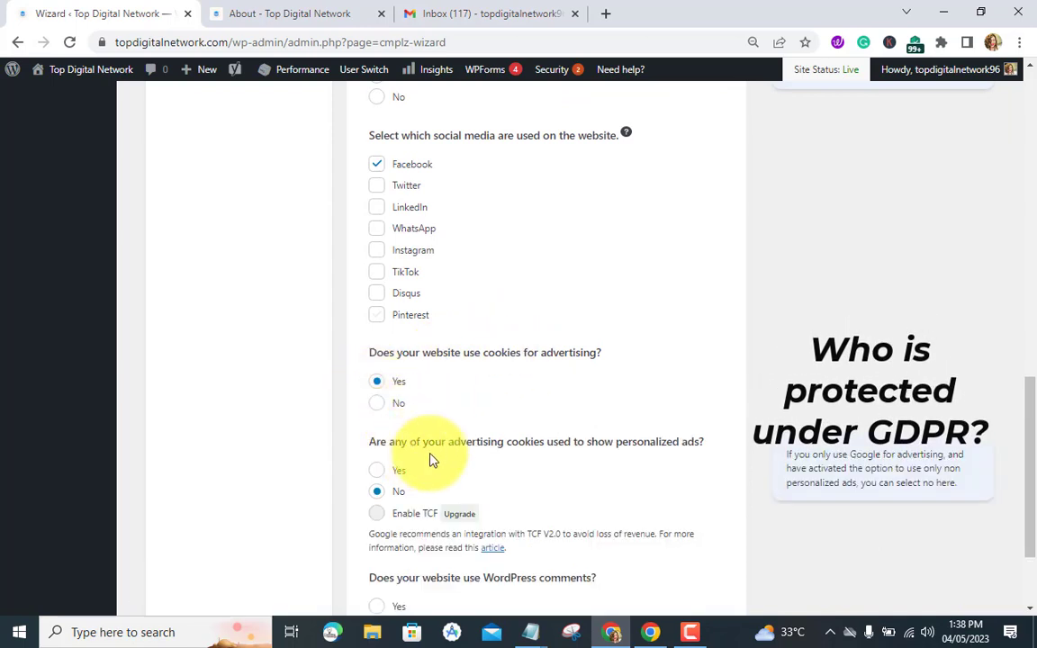
pyautogui.scroll(-2, 481, 407)
pyautogui.scroll(-1, 482, 407)
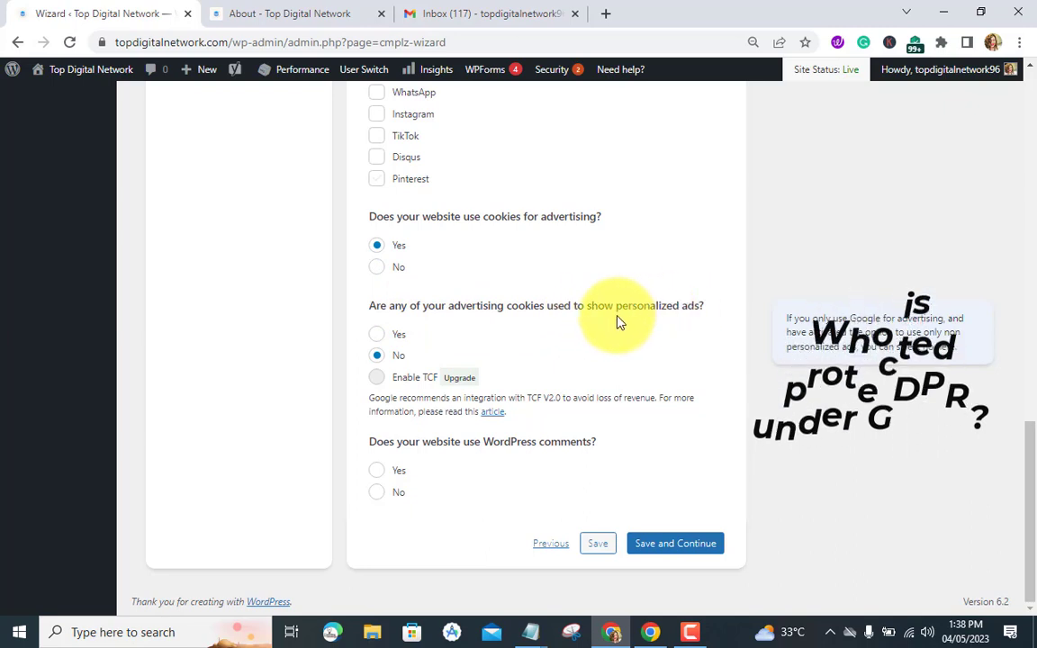
pyautogui.click(375, 337)
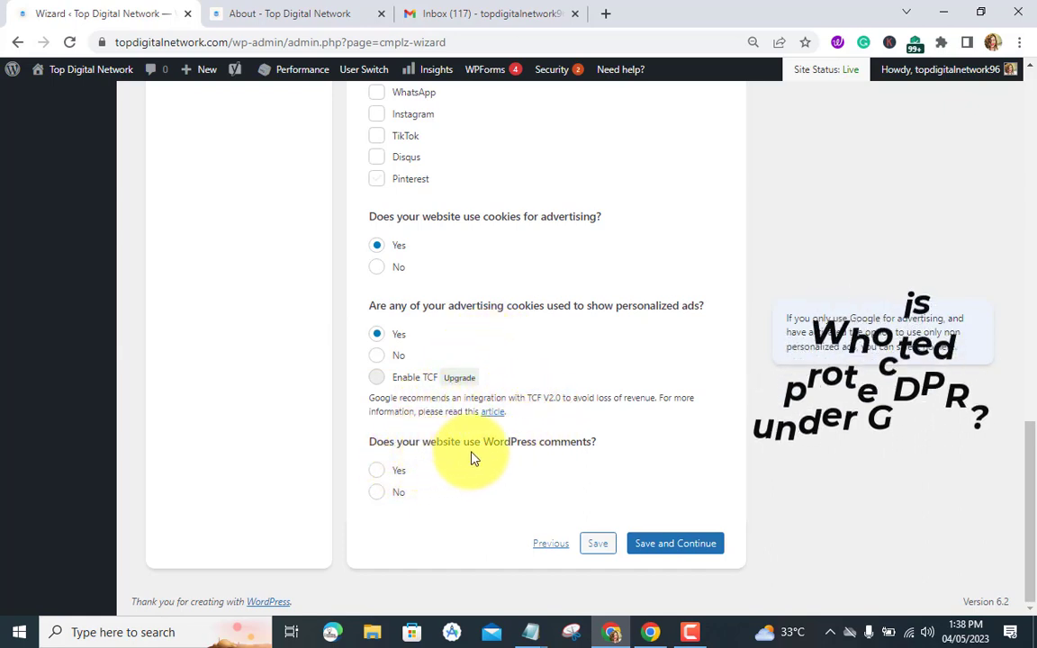
pyautogui.click(382, 491)
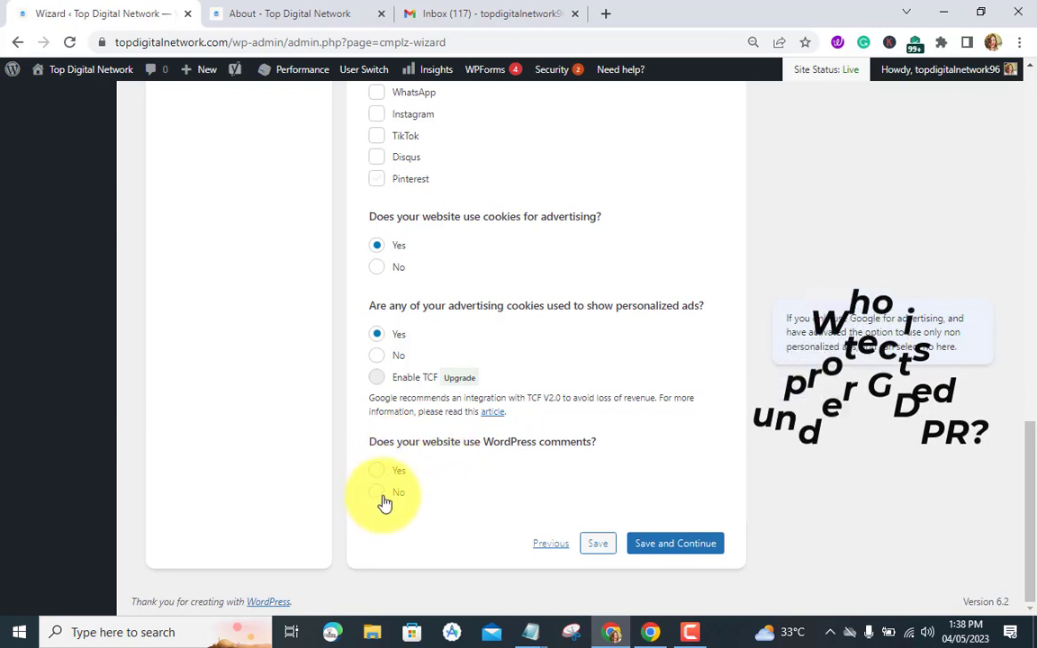
pyautogui.click(664, 544)
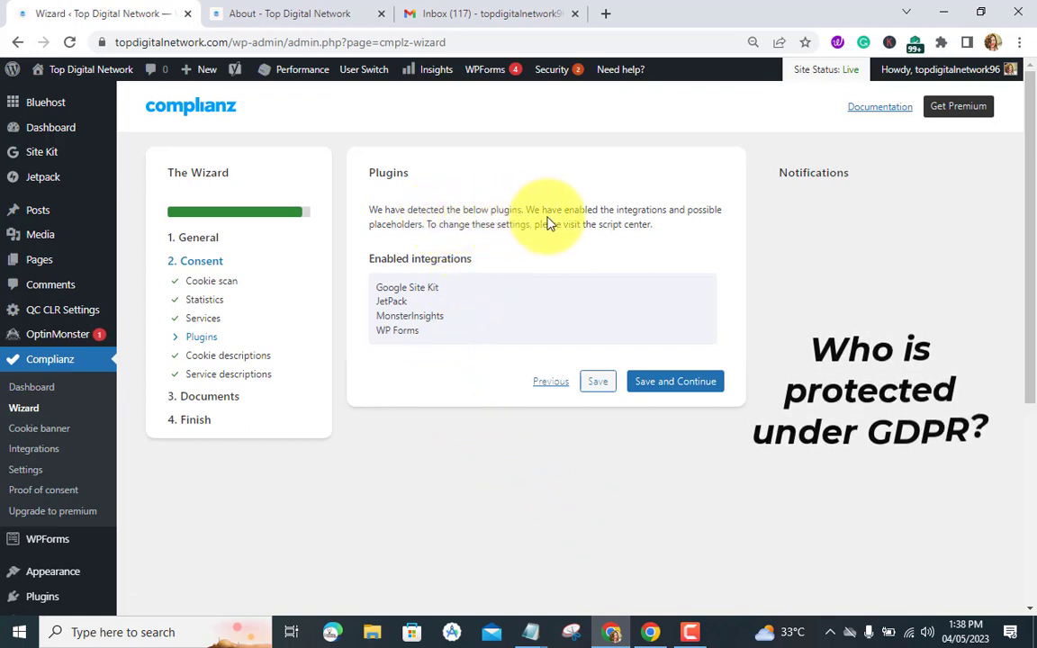
# - Accept the enabled plugin integrations as detected and continue to Cookie descriptions
pyautogui.click(693, 382)
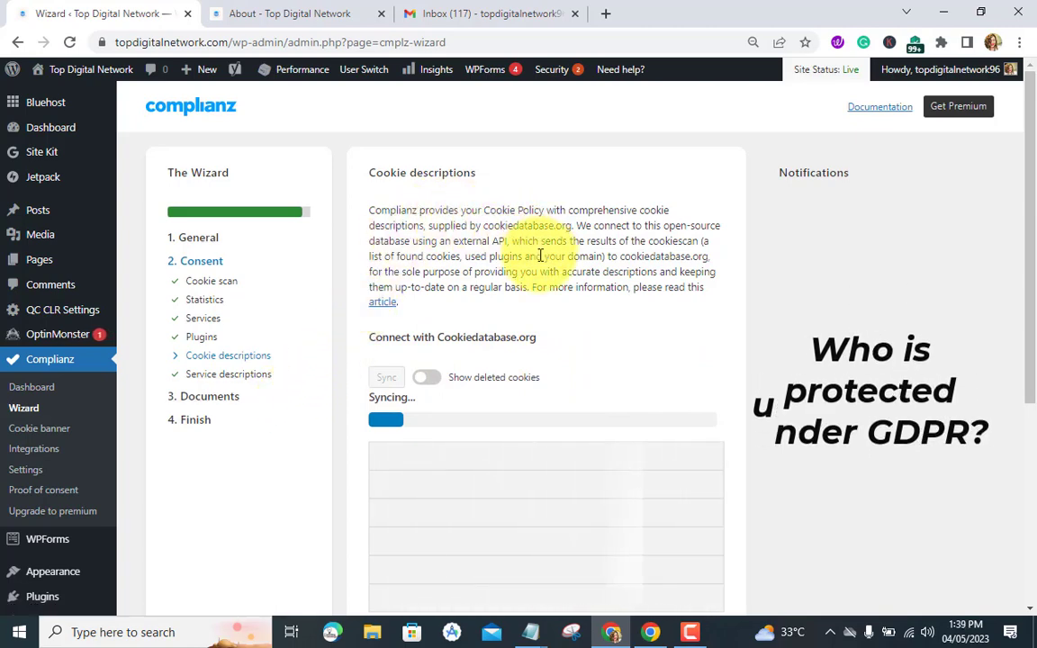
# - Review the synced cookie descriptions list and save it to reach Service descriptions
pyautogui.scroll(-3, 539, 253)
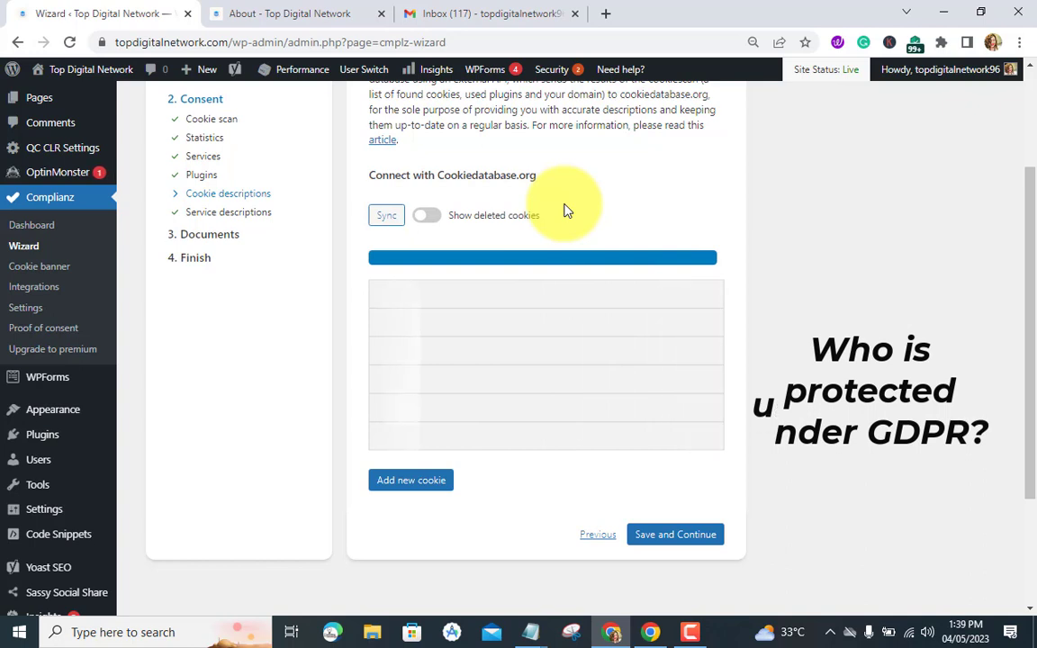
pyautogui.scroll(1, 565, 210)
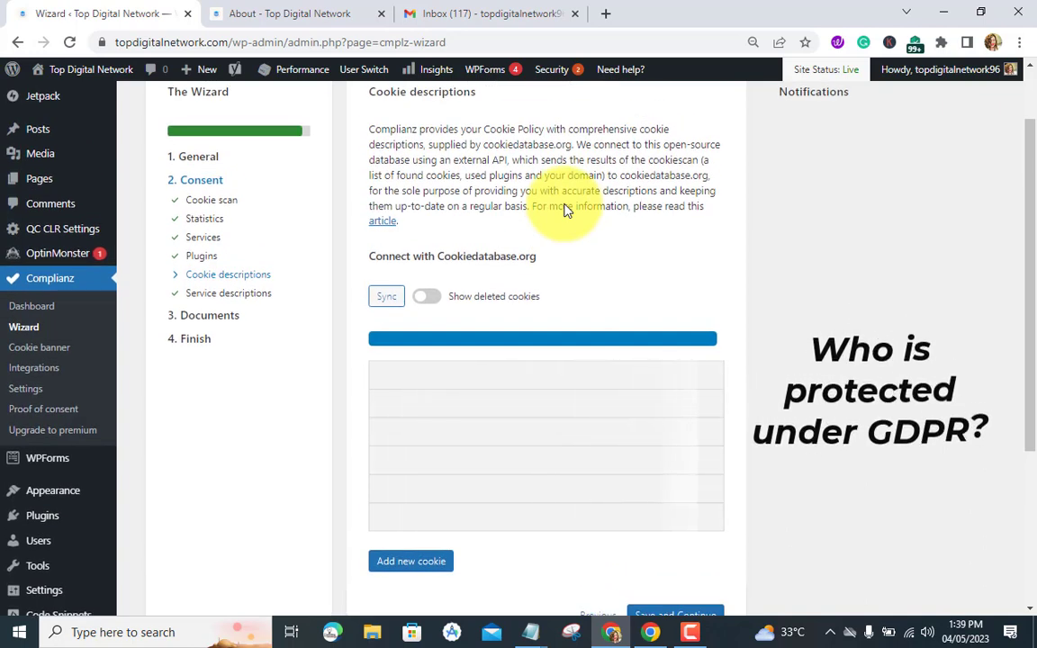
pyautogui.scroll(-2, 565, 210)
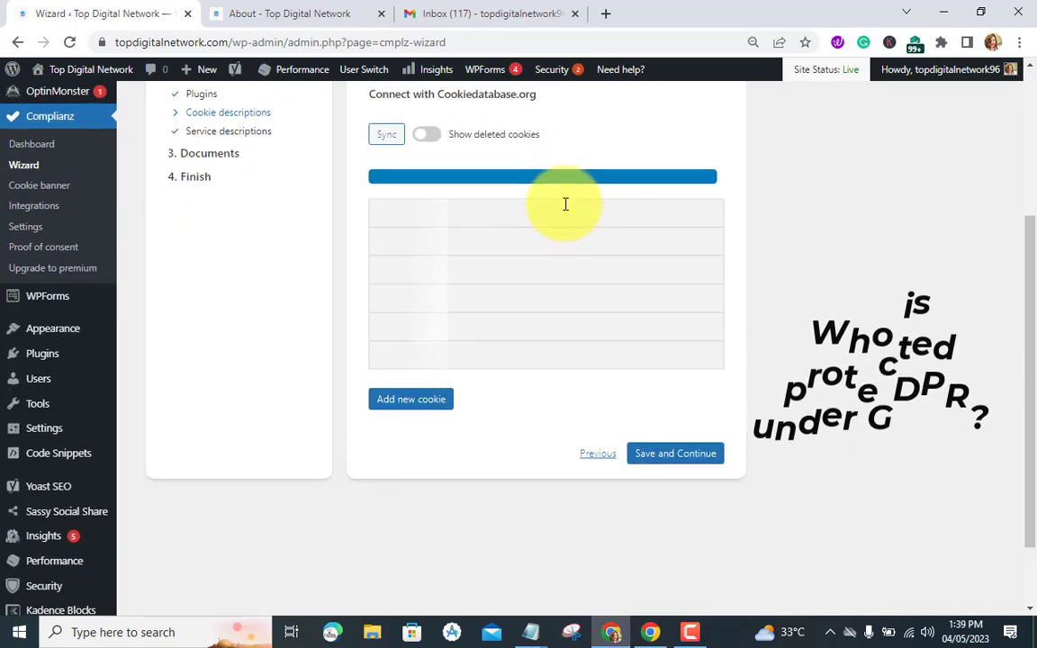
pyautogui.scroll(1, 565, 204)
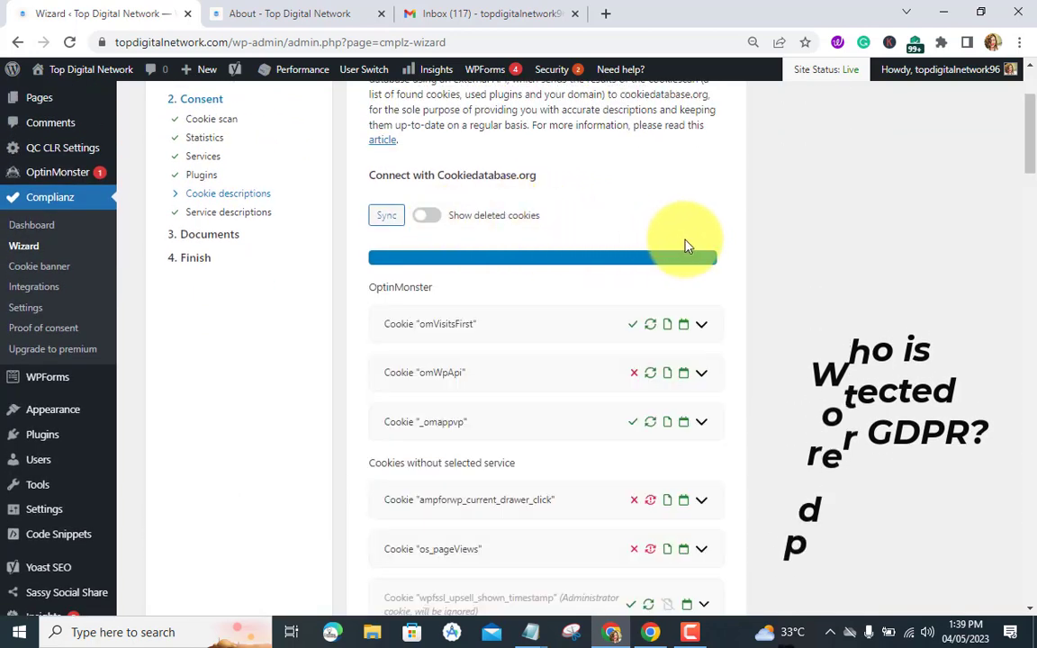
pyautogui.scroll(-15, 721, 245)
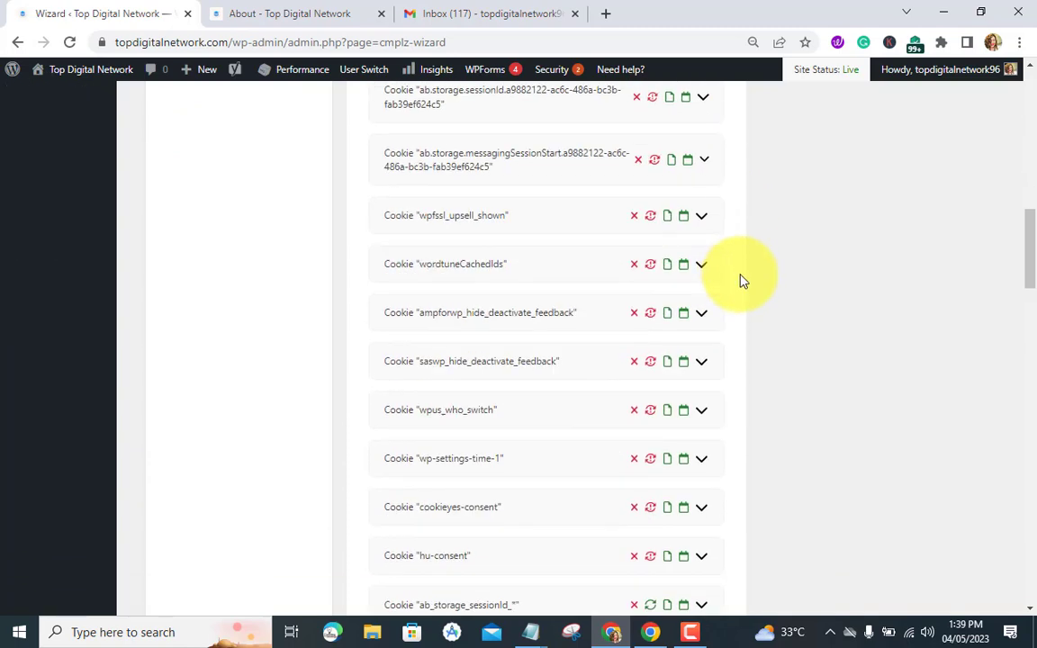
pyautogui.scroll(-20, 754, 317)
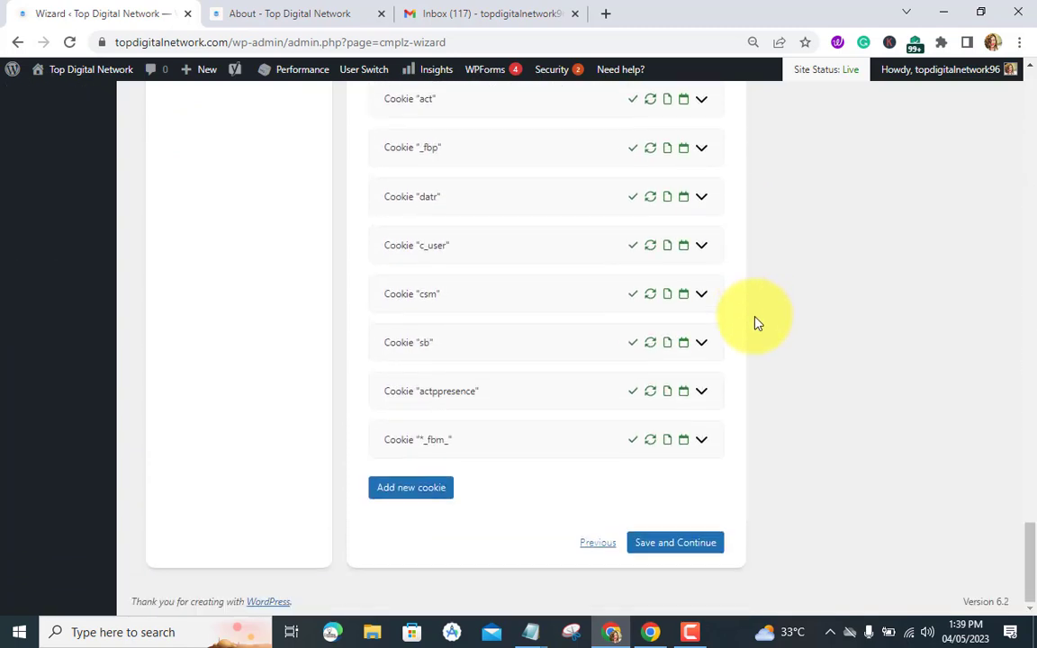
pyautogui.click(687, 547)
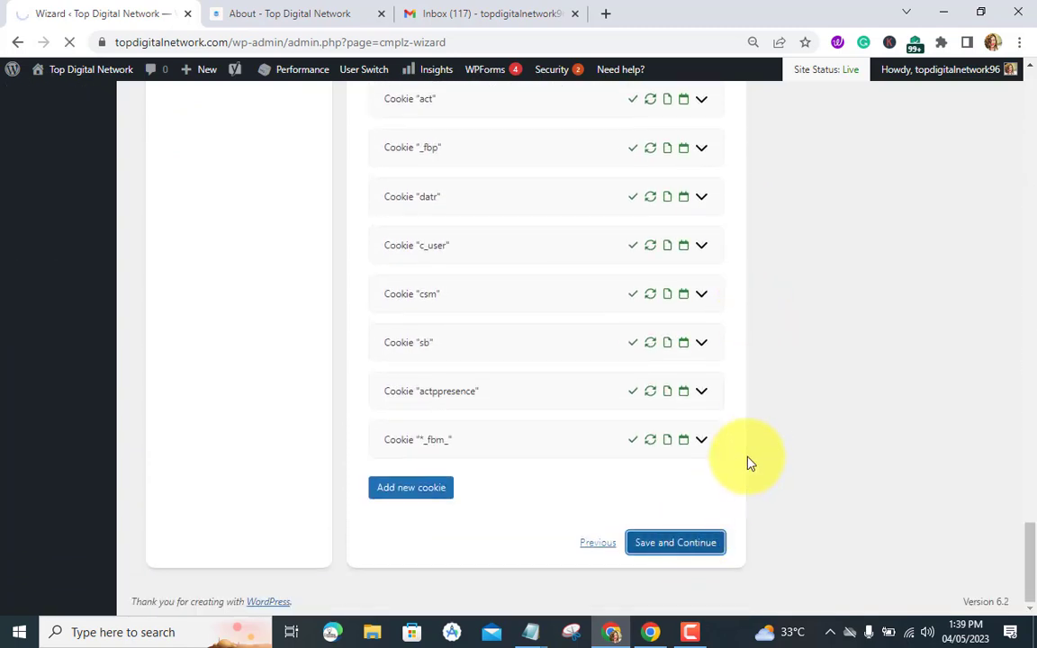
pyautogui.scroll(20, 747, 464)
pyautogui.scroll(1, 752, 461)
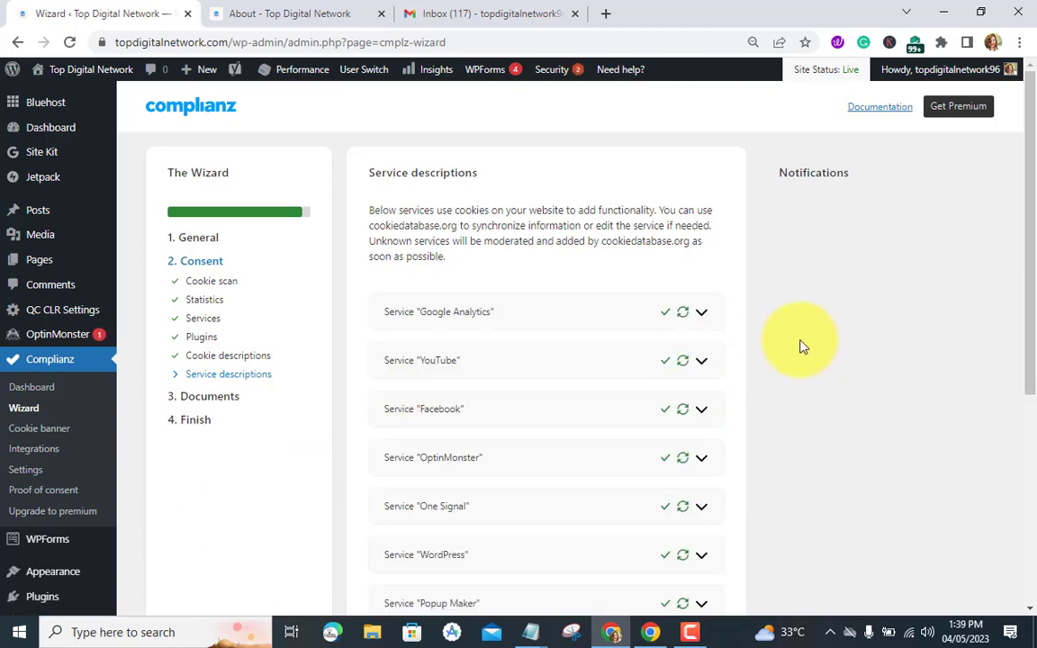
# - Save the Google Analytics, YouTube, Facebook and other service descriptions
pyautogui.scroll(-5, 799, 349)
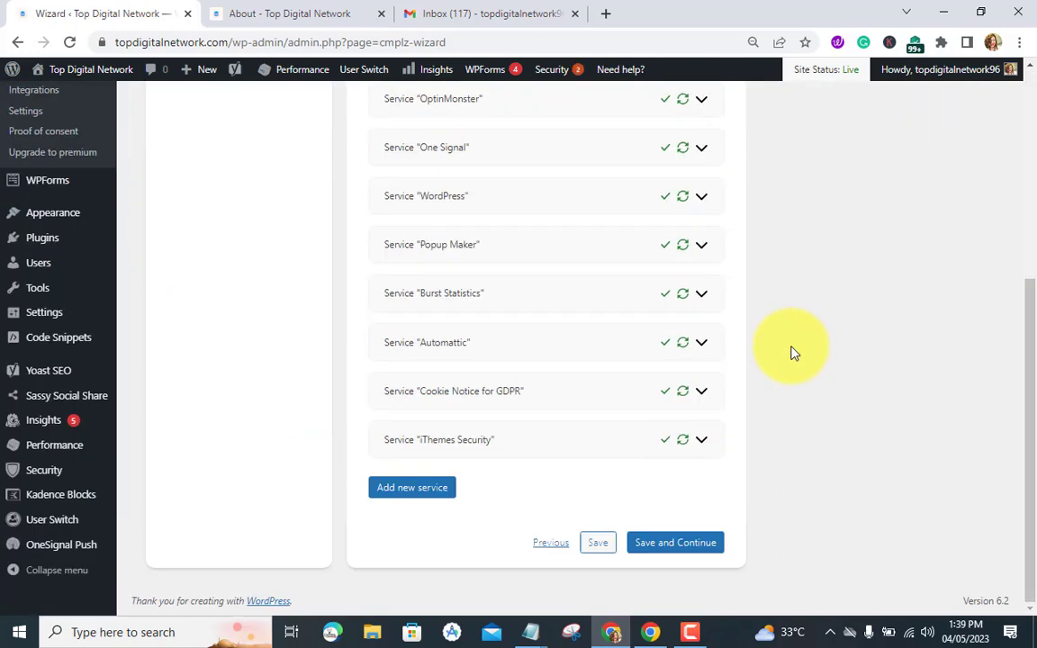
pyautogui.click(671, 547)
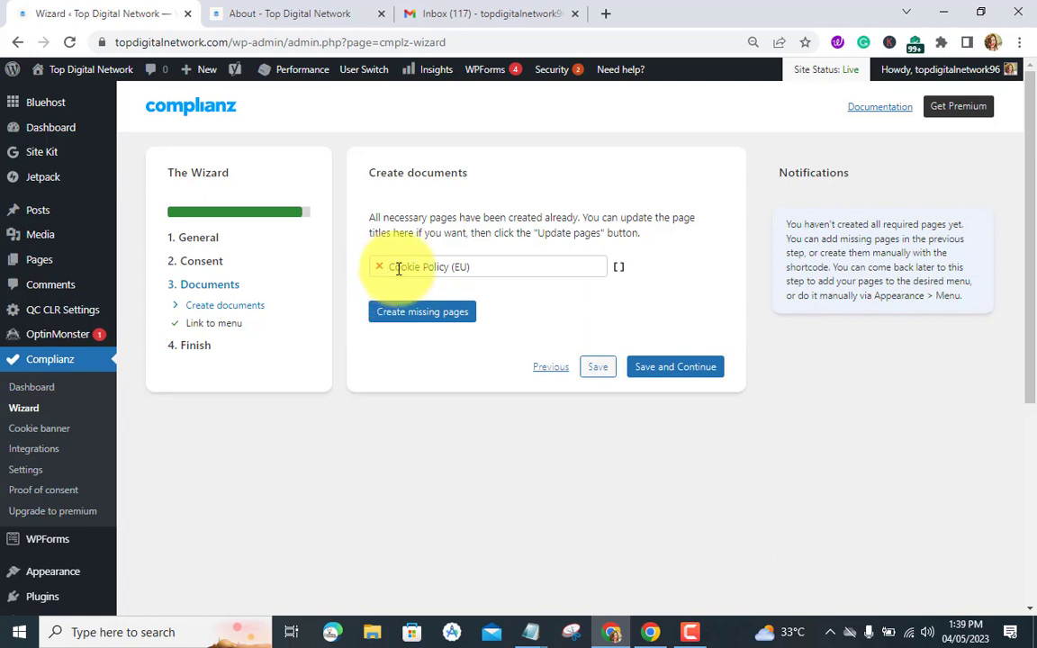
# - Create the missing Cookie Policy (EU) page, update the pages, and save the Documents step
pyautogui.click(442, 315)
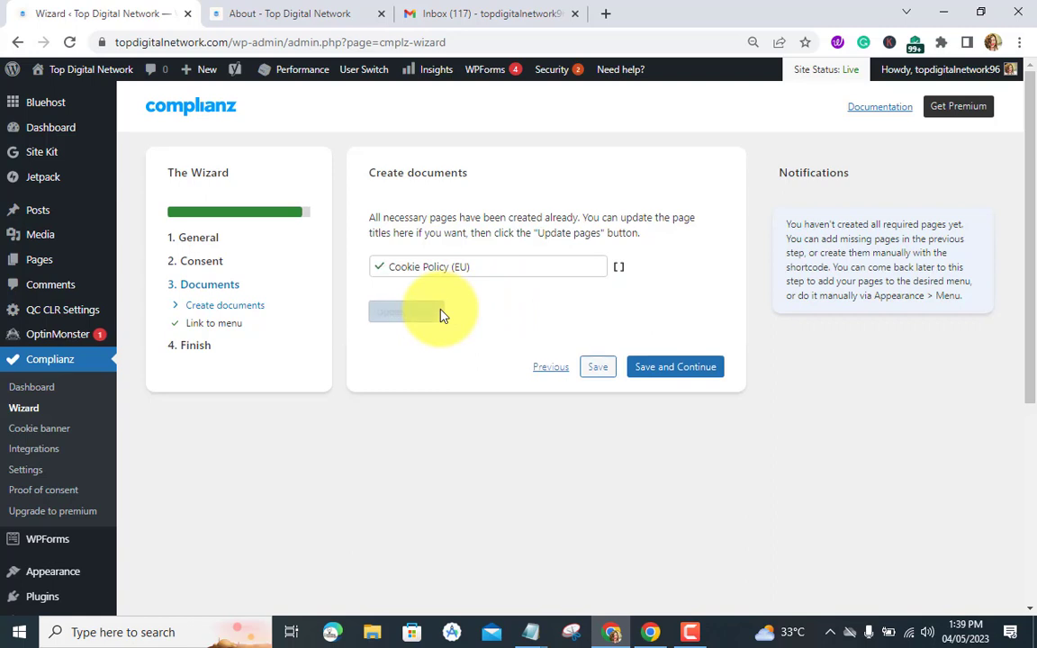
pyautogui.click(421, 320)
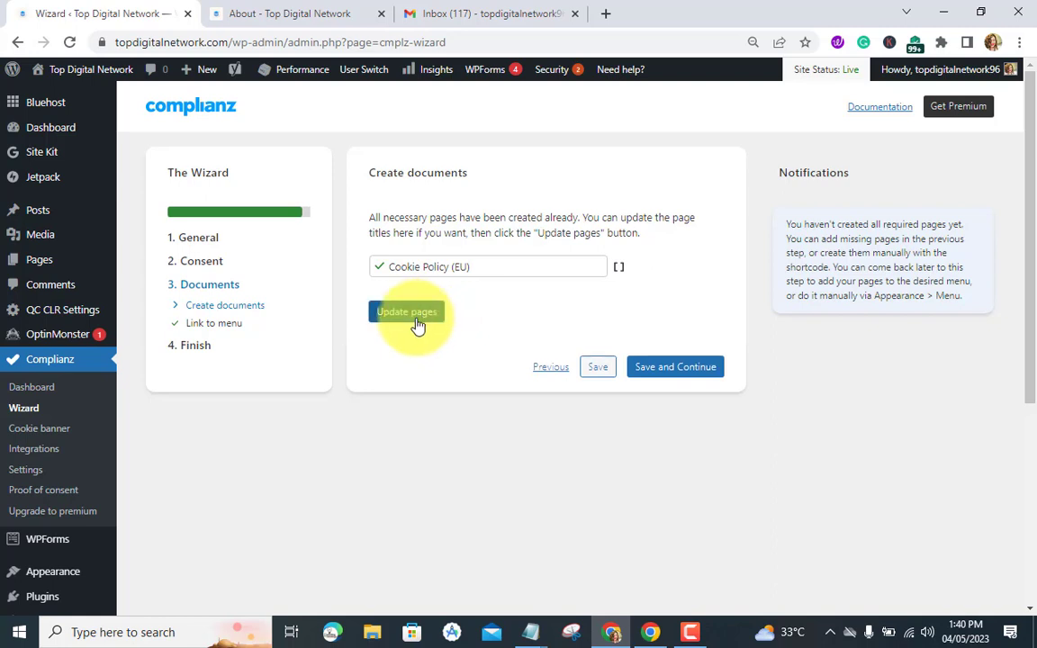
pyautogui.click(670, 376)
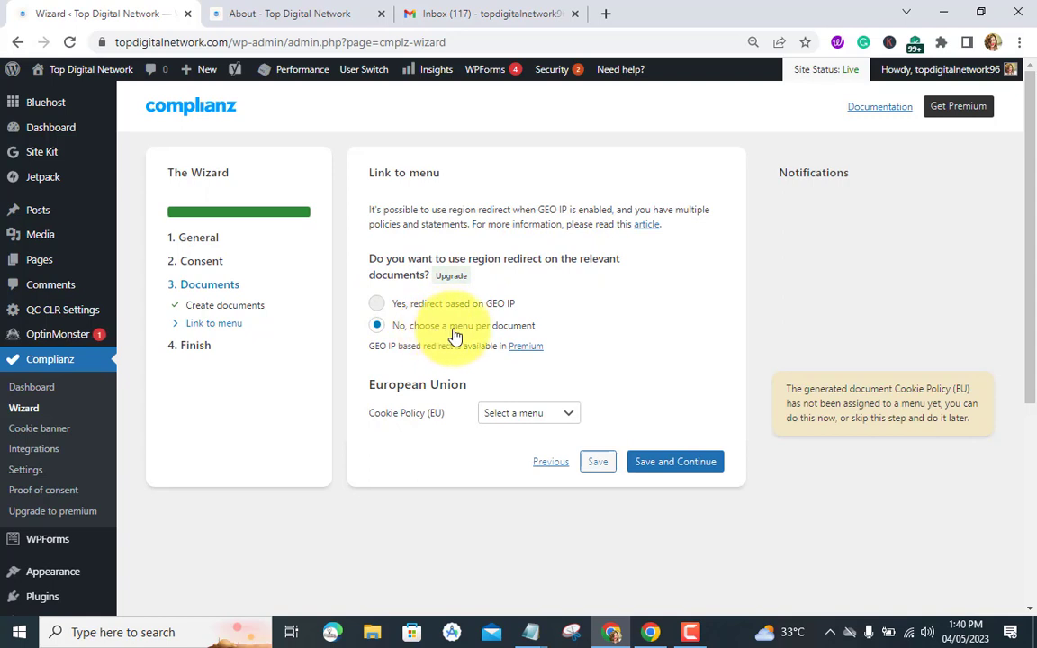
# - Link the Cookie Policy (EU) to the footer menu rather than primary, and save
pyautogui.click(568, 417)
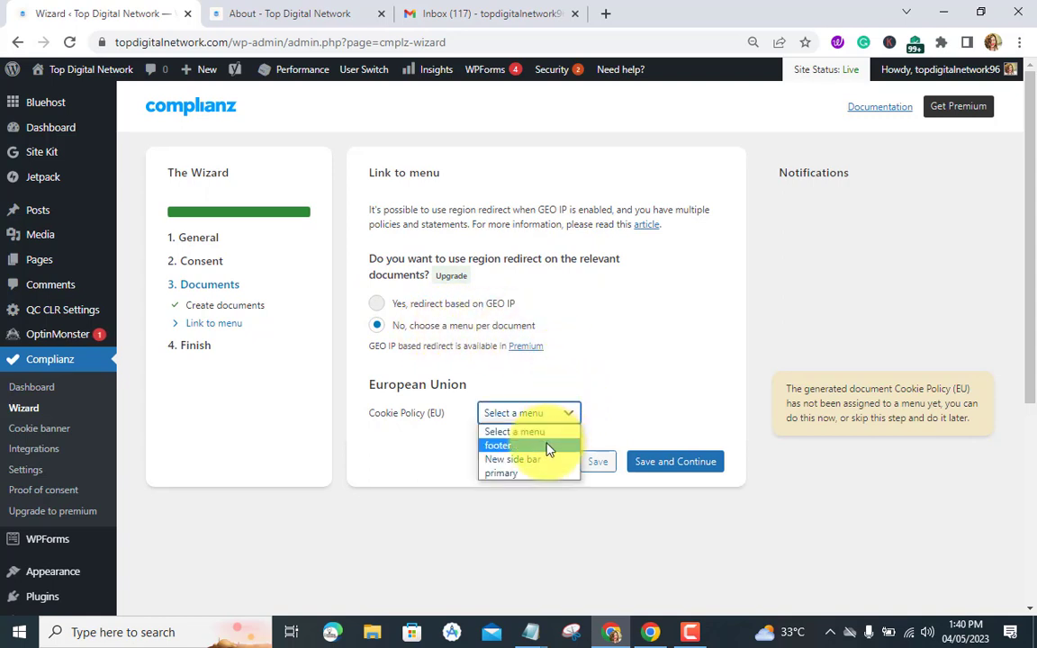
pyautogui.click(526, 474)
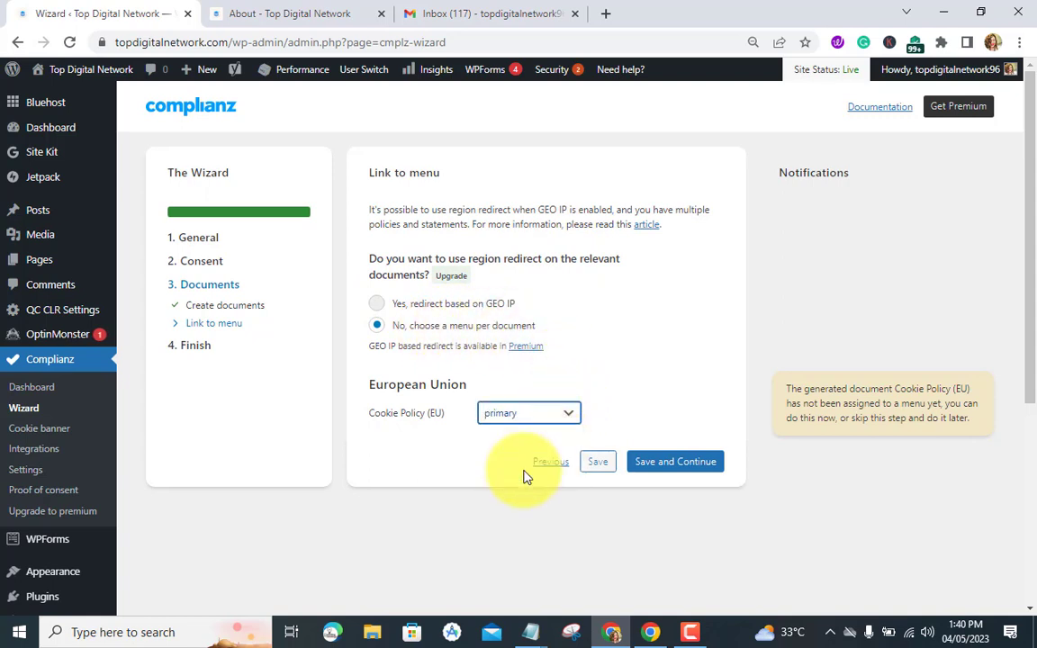
pyautogui.click(559, 417)
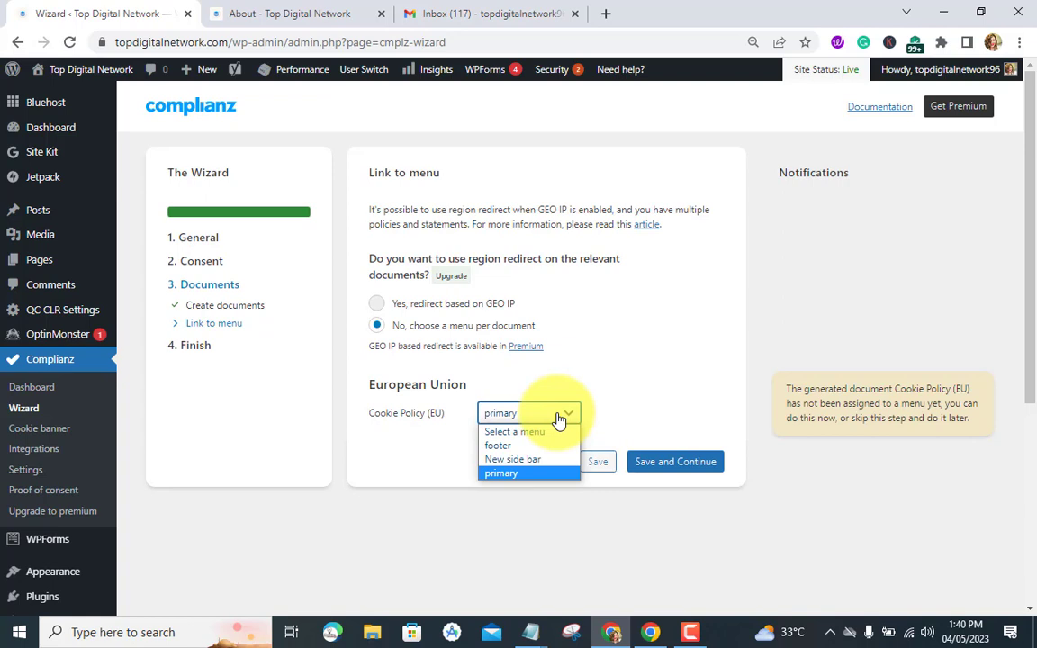
pyautogui.click(502, 445)
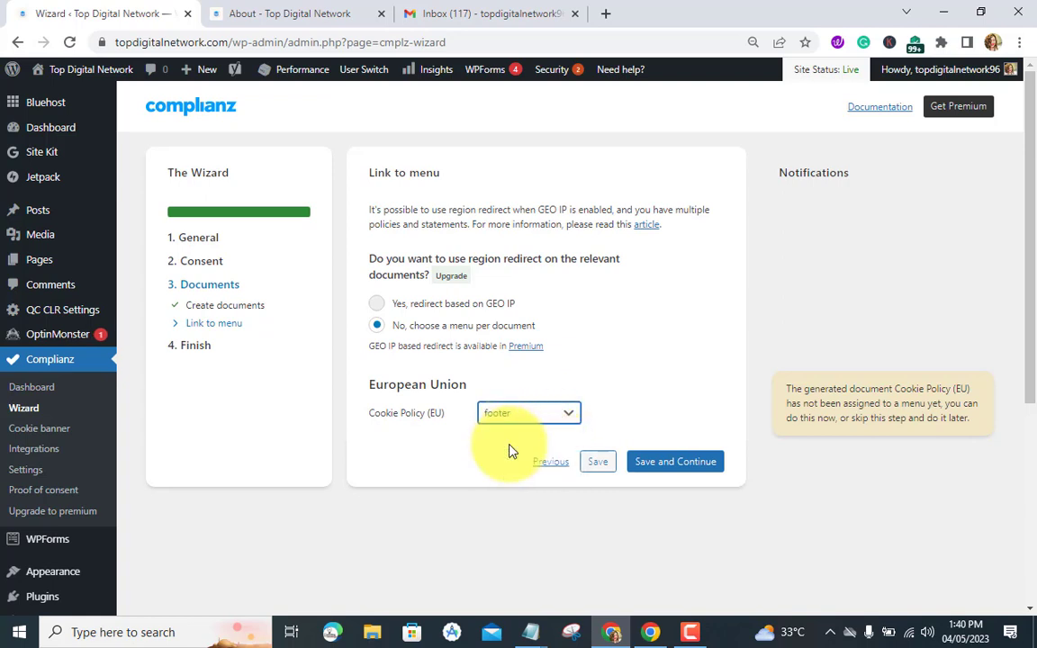
pyautogui.click(674, 462)
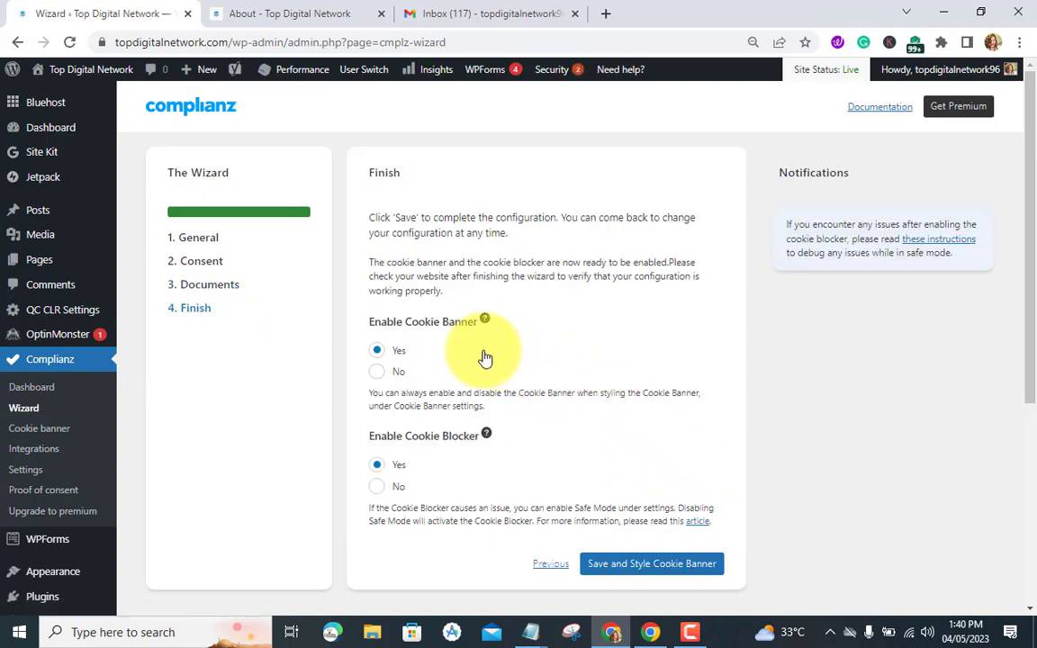
# - Keep cookie banner and cookie blocker on Yes and finish the wizard to banner styling
pyautogui.scroll(-3, 531, 414)
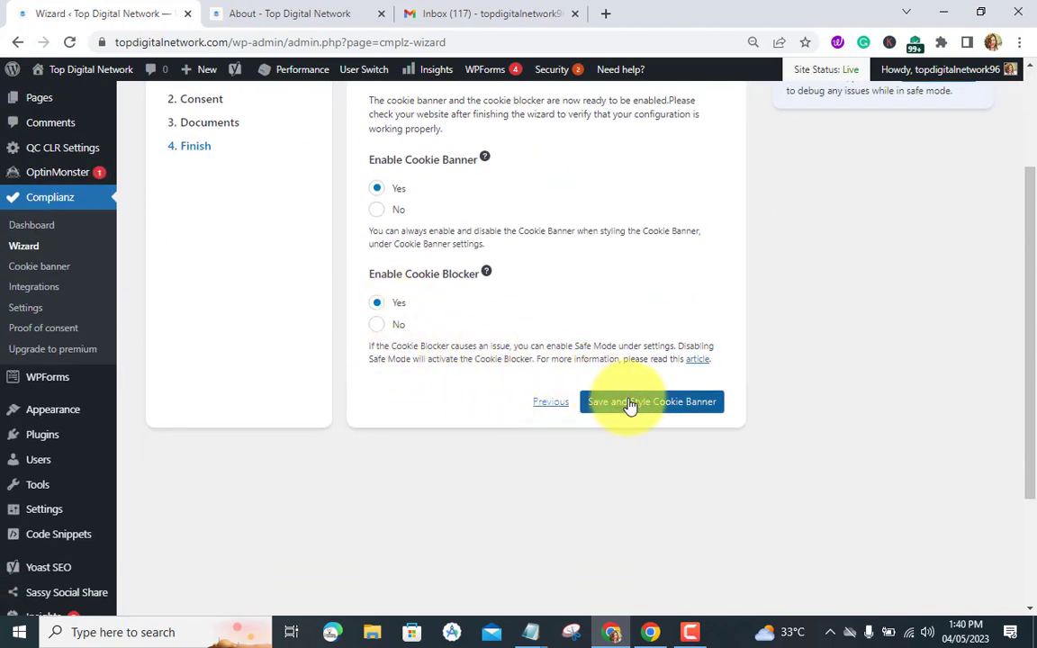
pyautogui.scroll(2, 629, 405)
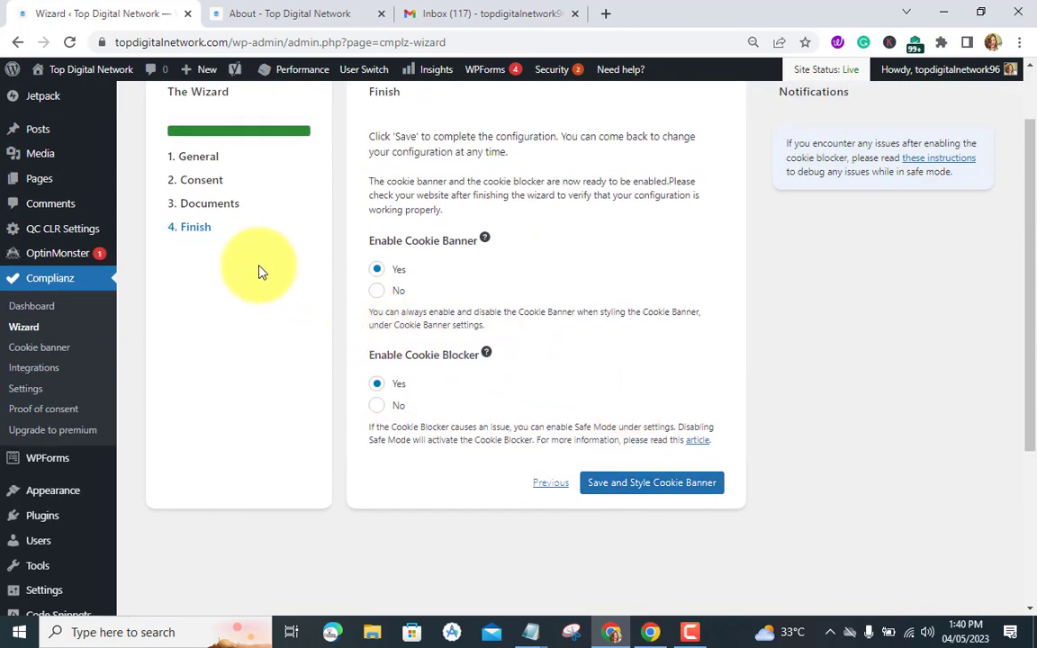
pyautogui.click(641, 491)
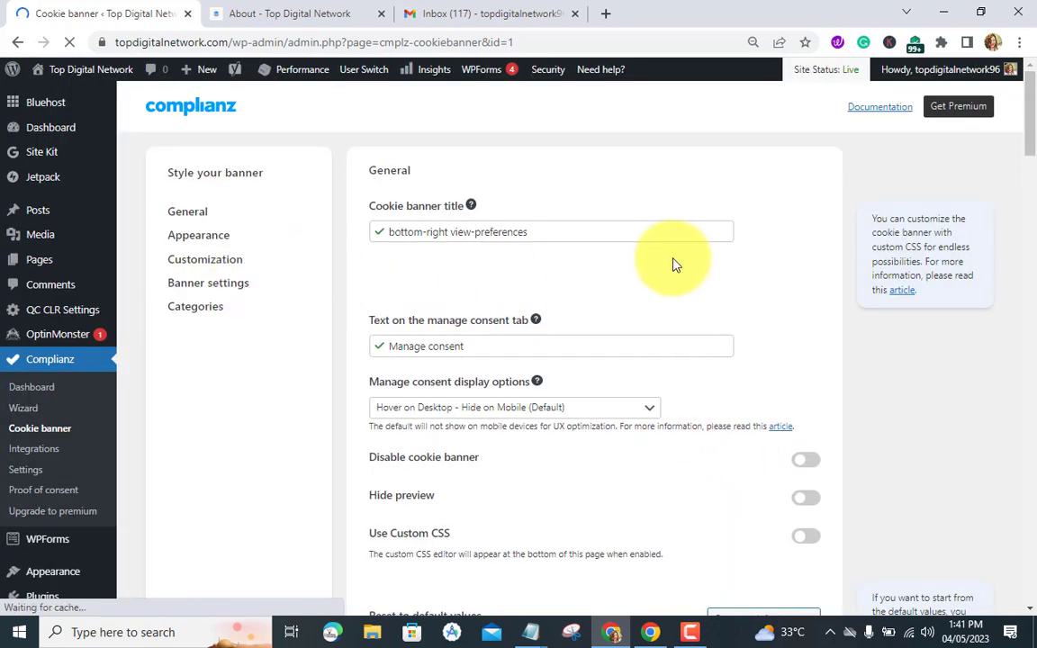
# - Set the cookie banner animation to fade in
pyautogui.scroll(-3, 673, 270)
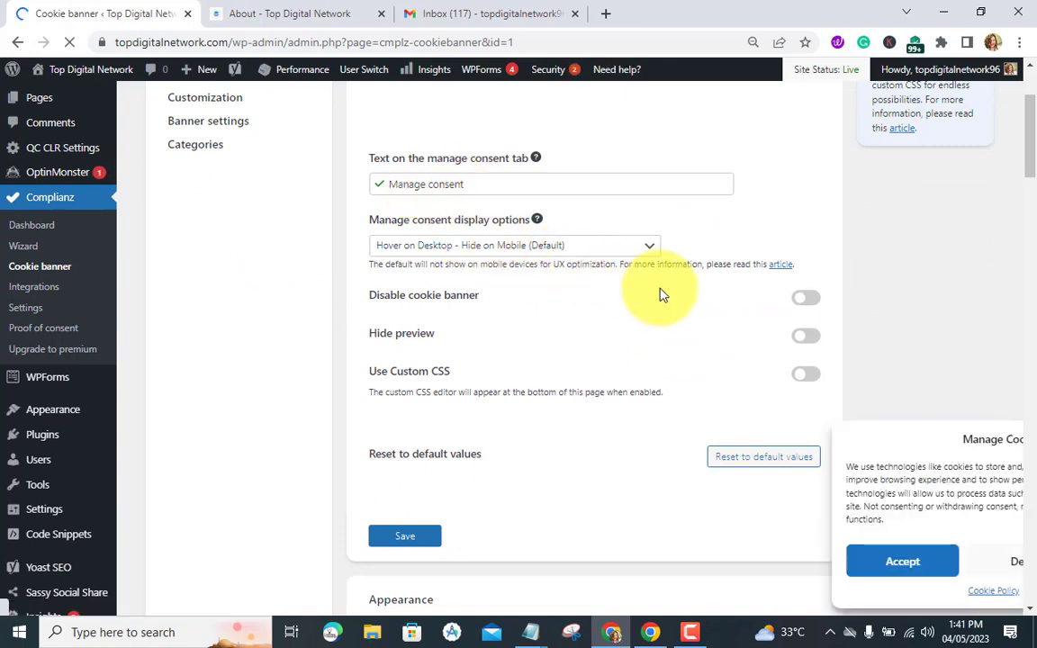
pyautogui.scroll(-2, 657, 304)
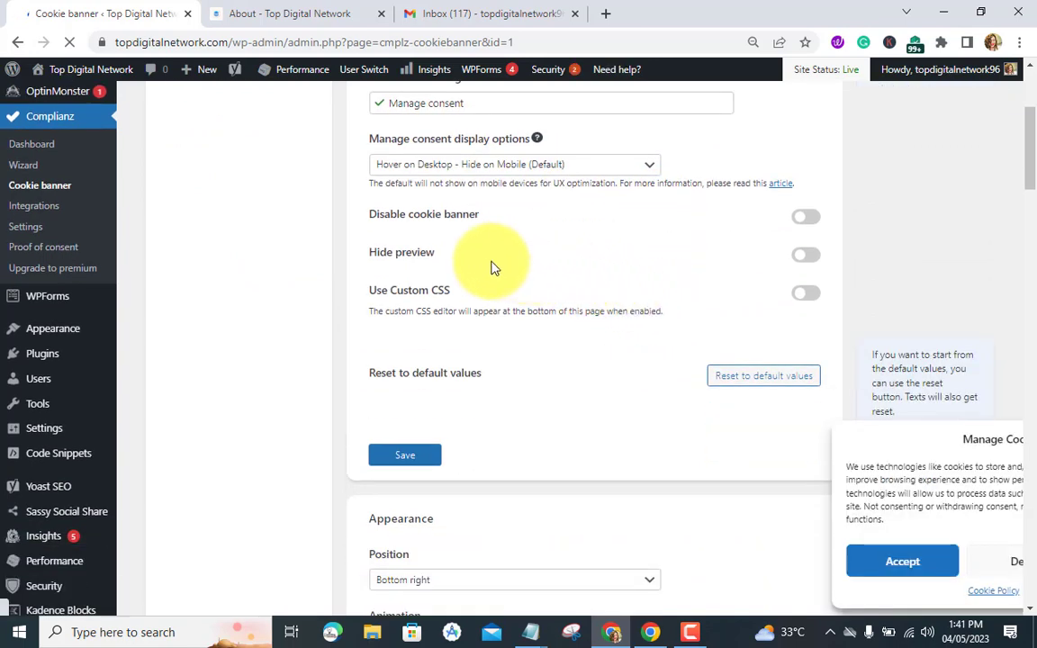
pyautogui.scroll(-4, 608, 306)
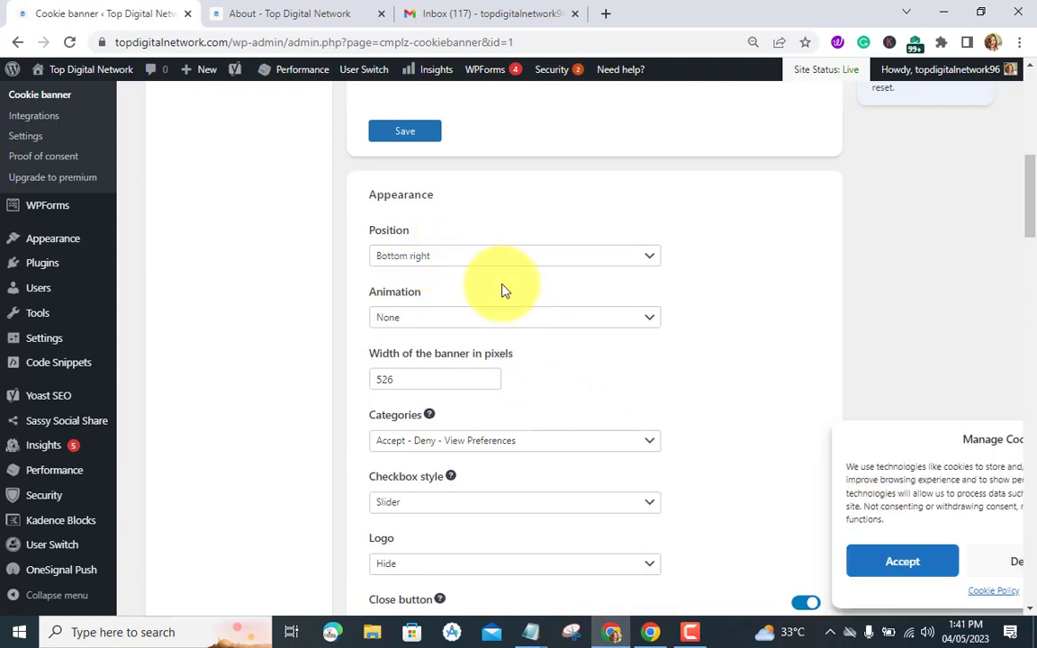
pyautogui.scroll(-1, 538, 295)
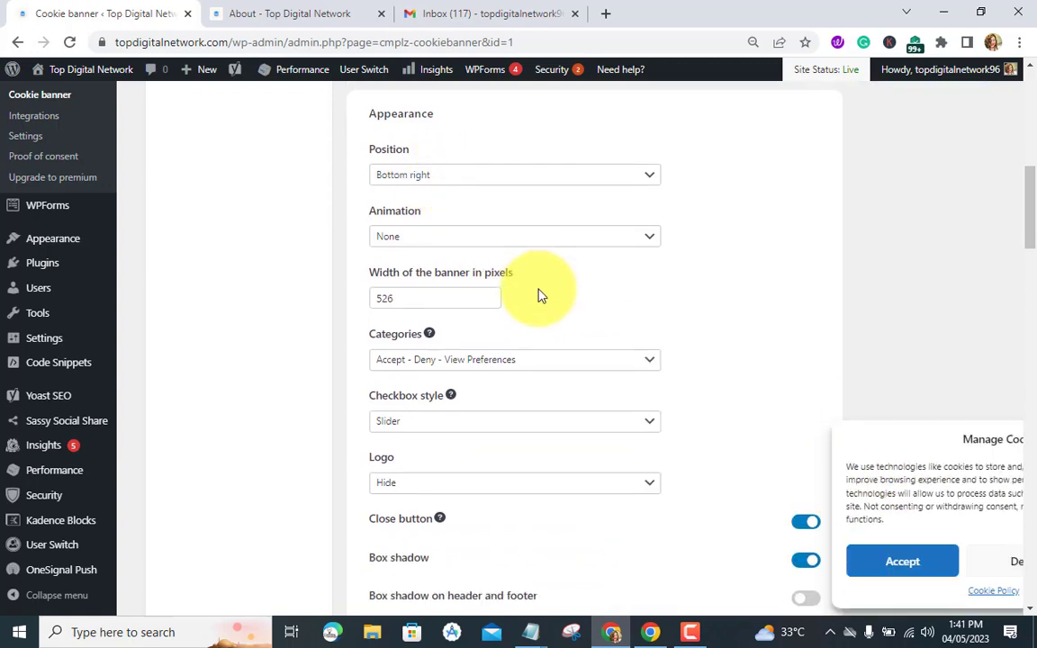
pyautogui.click(576, 245)
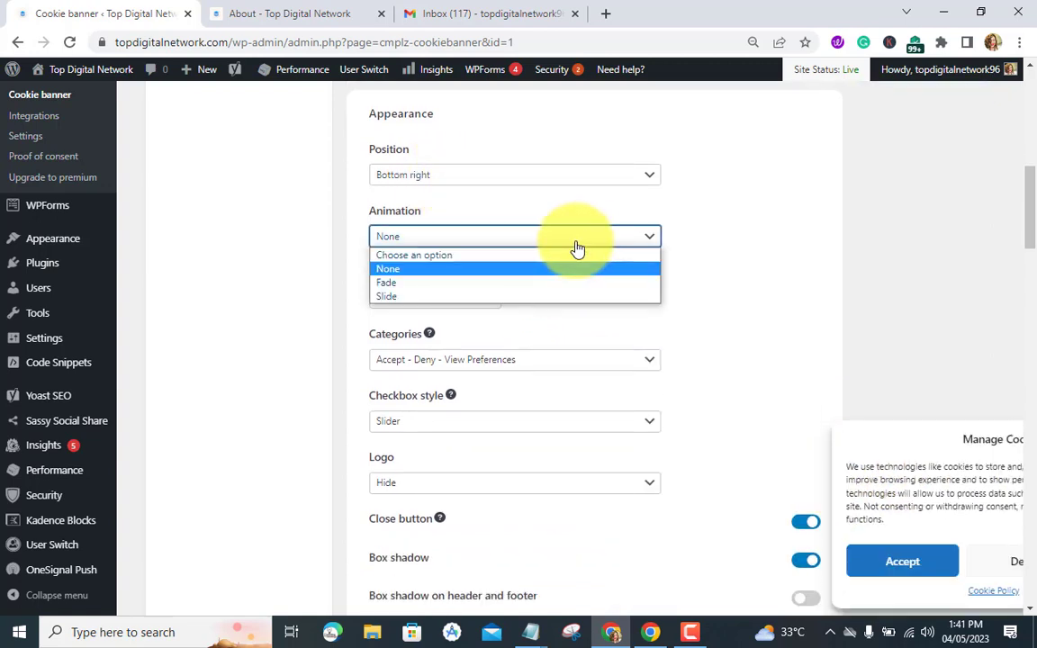
pyautogui.click(519, 283)
# - Position the cookie banner at the bottom left
pyautogui.scroll(2, 693, 369)
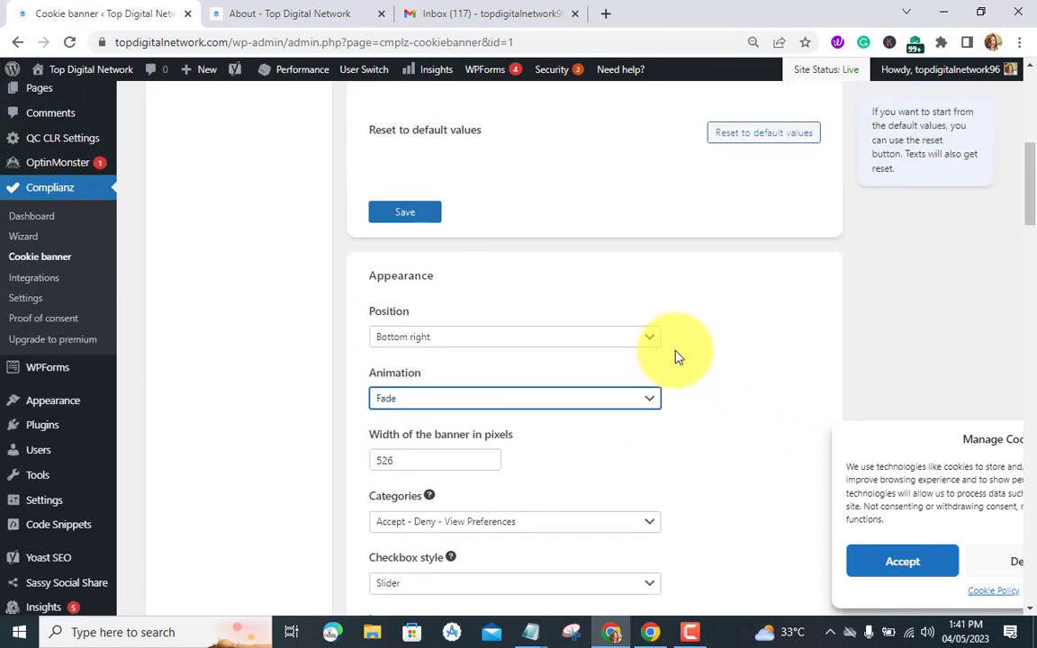
pyautogui.scroll(-2, 653, 352)
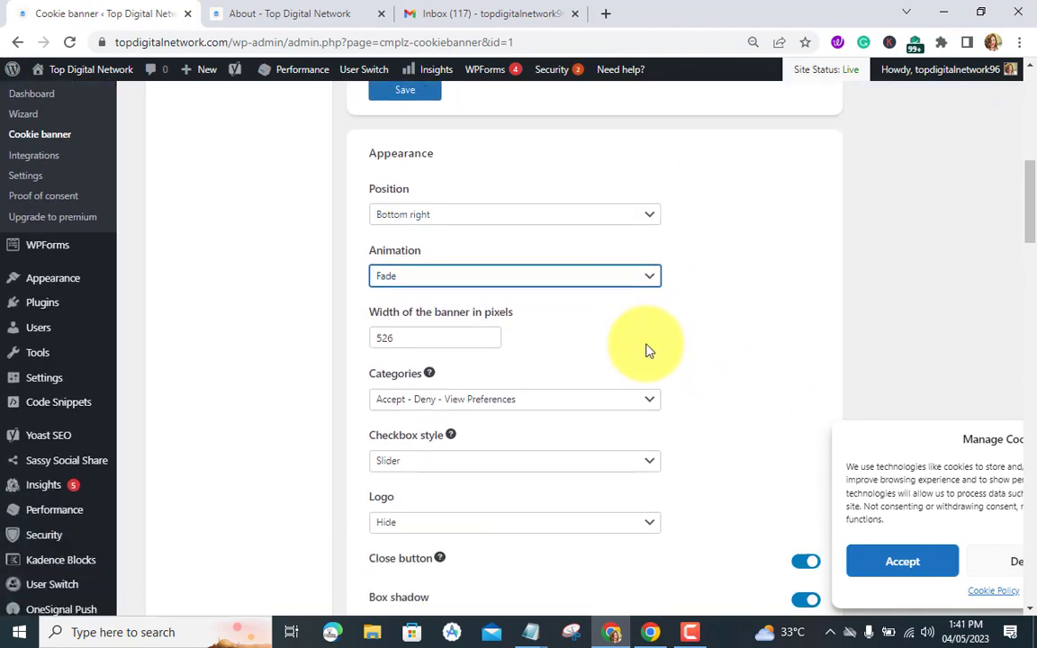
pyautogui.scroll(-1, 644, 349)
pyautogui.scroll(2, 630, 324)
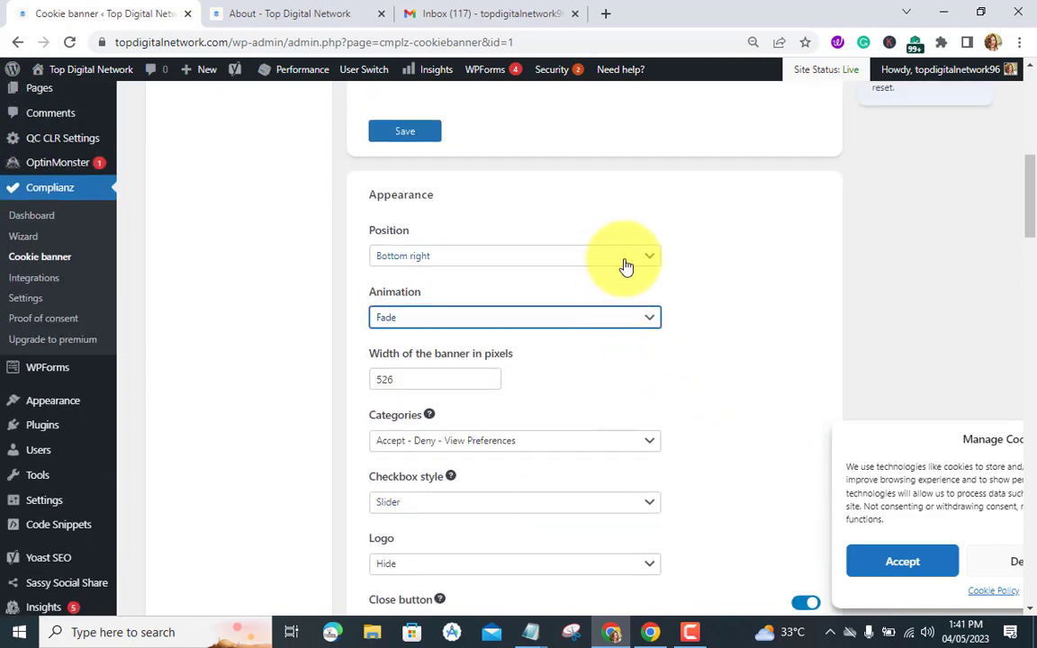
pyautogui.click(627, 261)
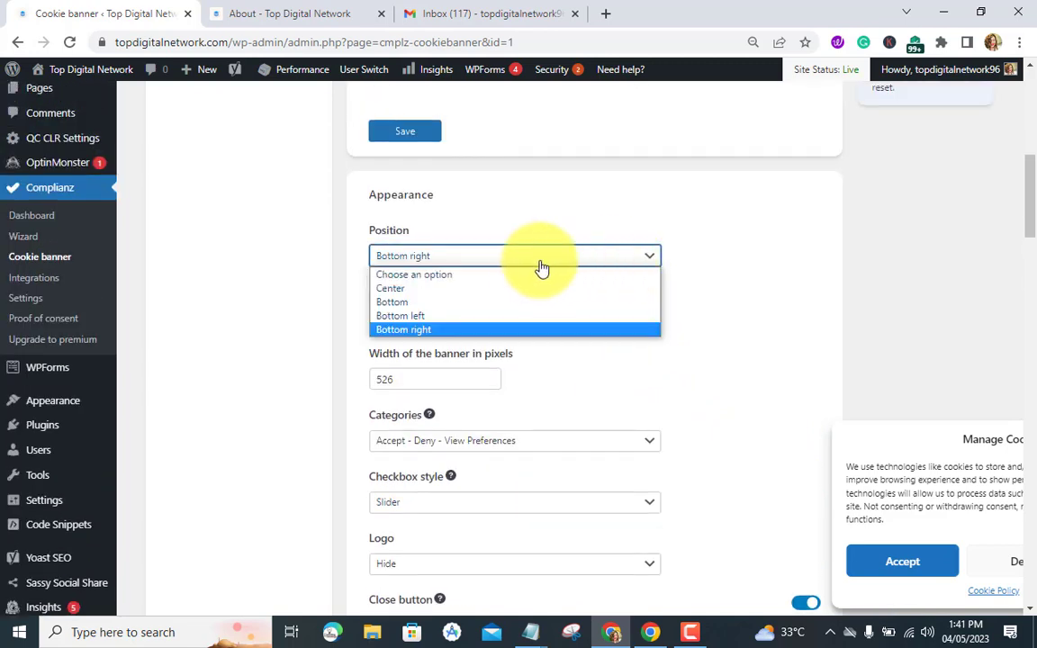
pyautogui.click(455, 291)
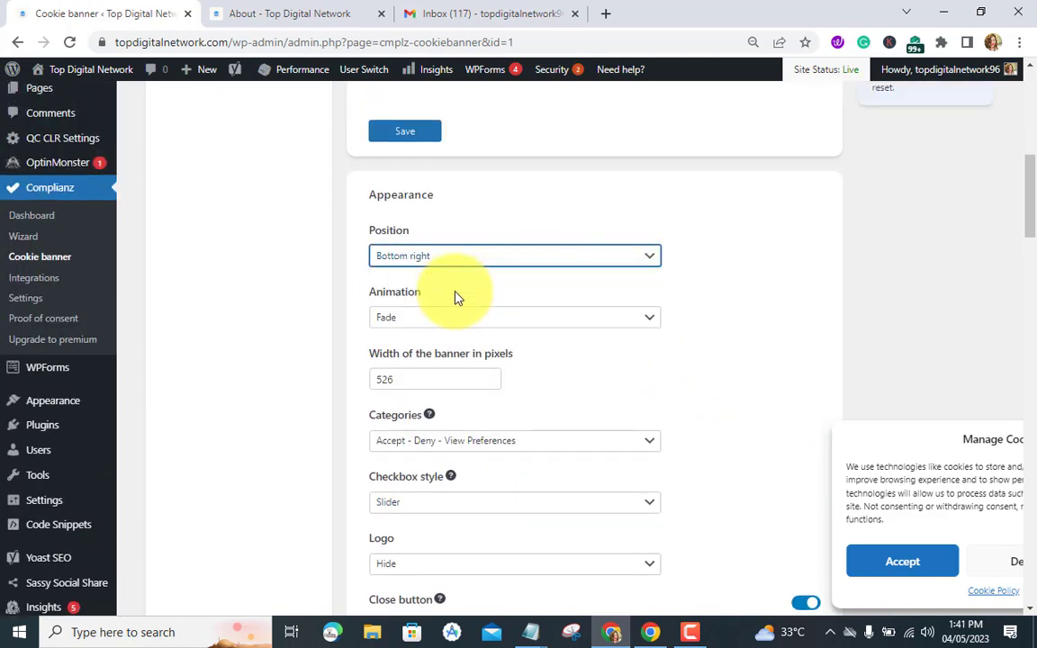
pyautogui.click(513, 261)
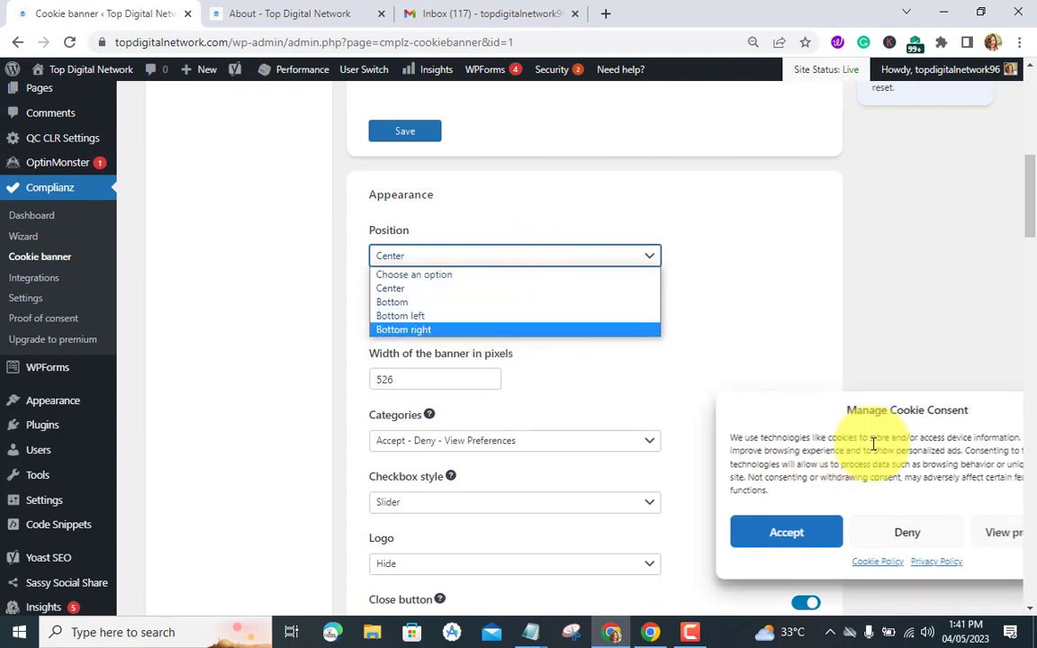
pyautogui.click(409, 316)
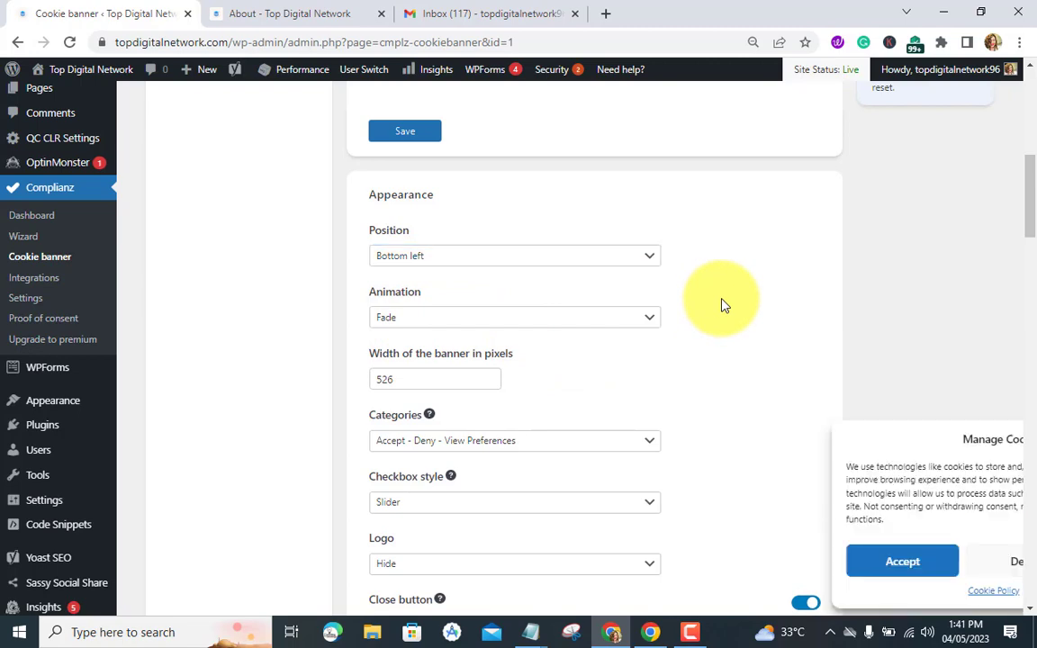
# - Keep Slider as the checkbox style and set the banner logo to Use Site Logo
pyautogui.scroll(2, 724, 305)
pyautogui.scroll(-5, 724, 306)
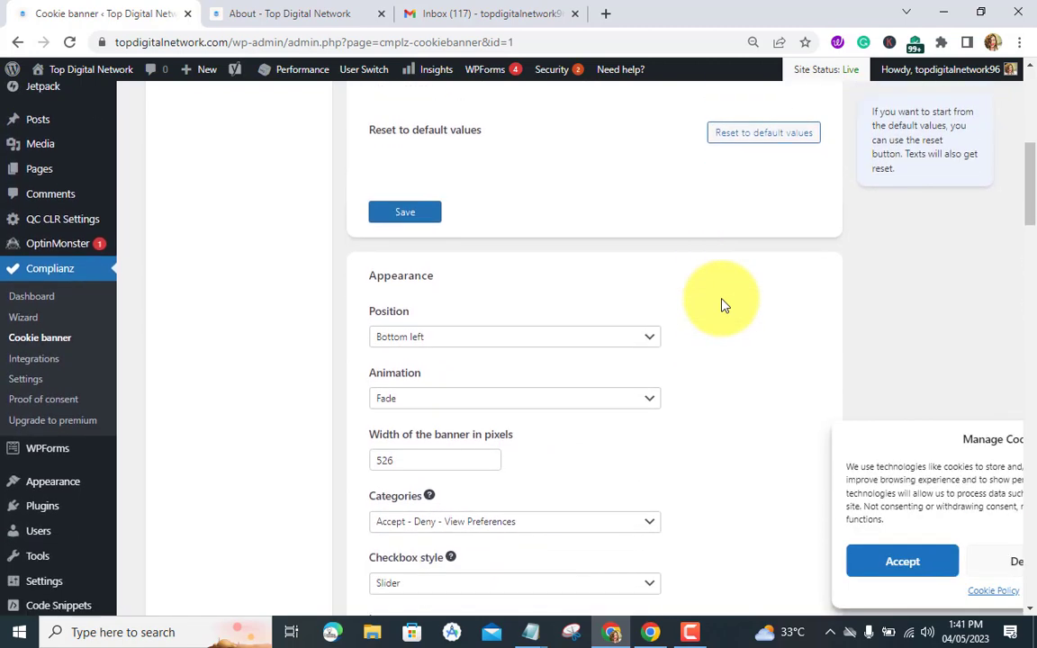
pyautogui.scroll(-1, 714, 306)
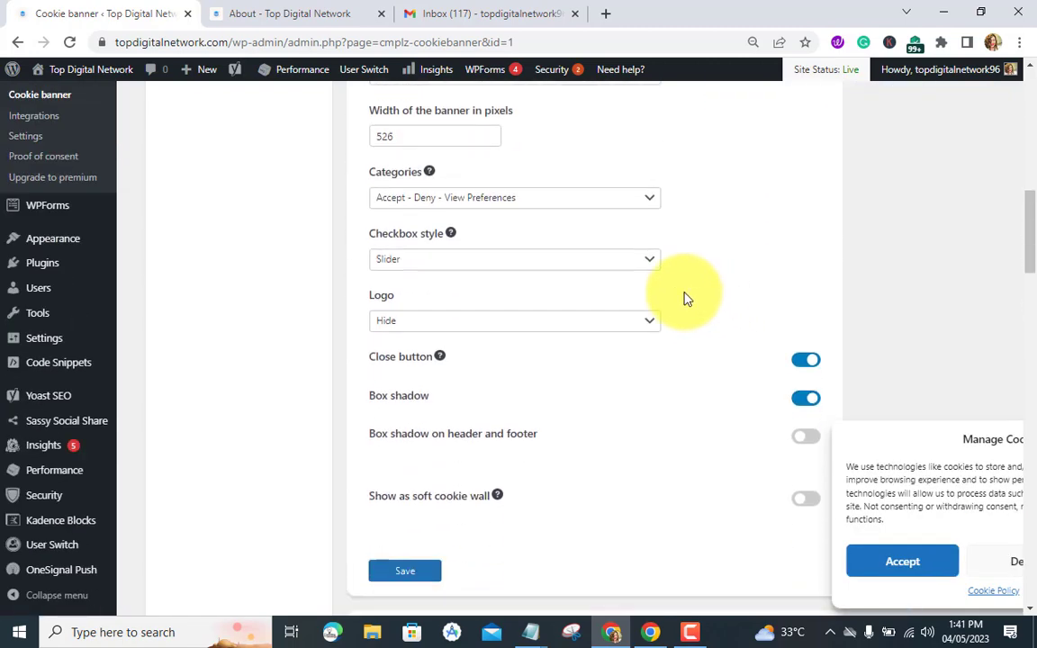
pyautogui.click(609, 260)
pyautogui.click(736, 255)
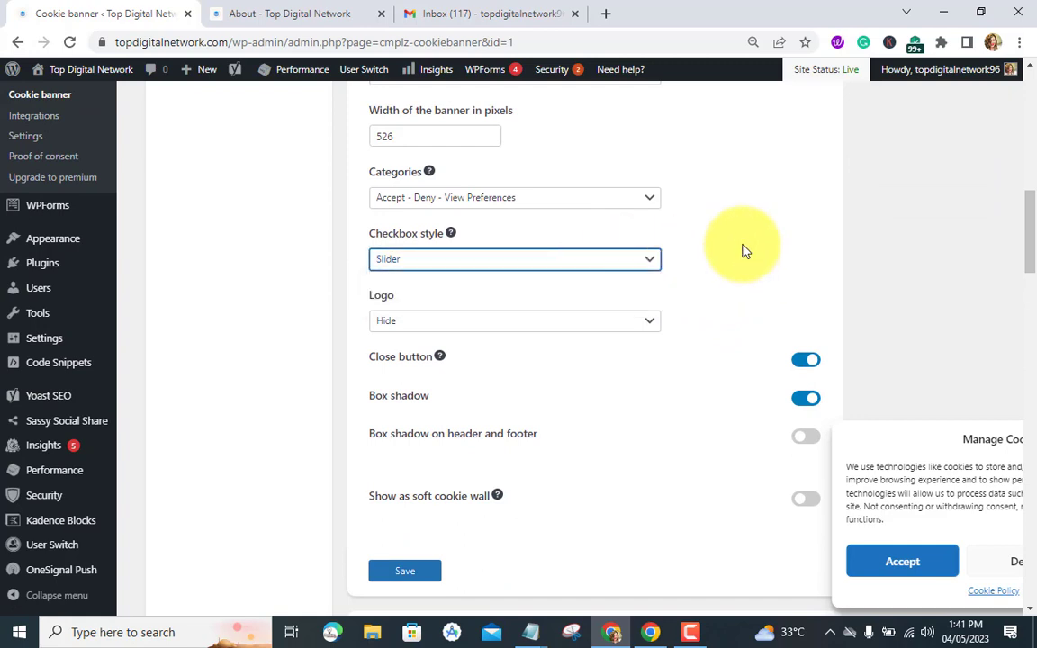
pyautogui.scroll(-4, 705, 250)
pyautogui.scroll(1, 693, 236)
pyautogui.scroll(1, 693, 236)
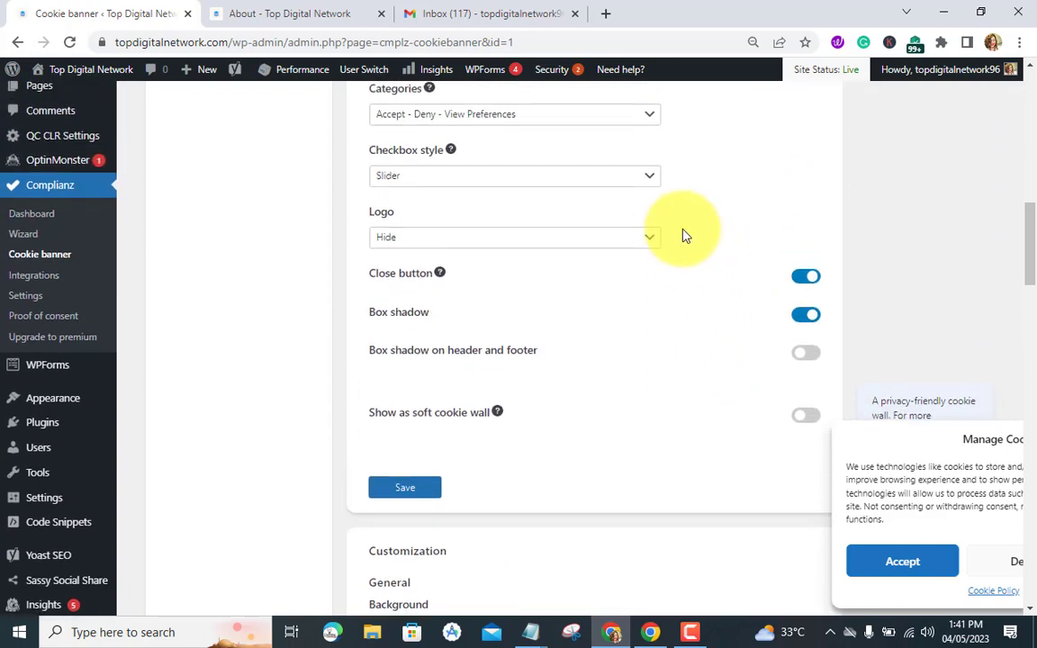
pyautogui.click(654, 244)
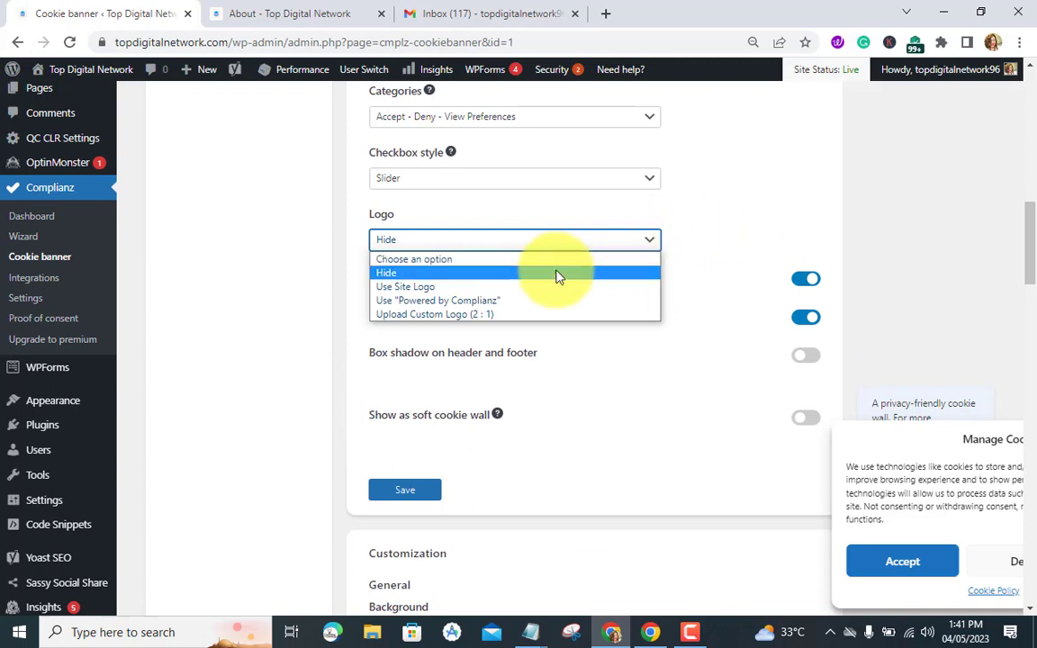
pyautogui.click(438, 288)
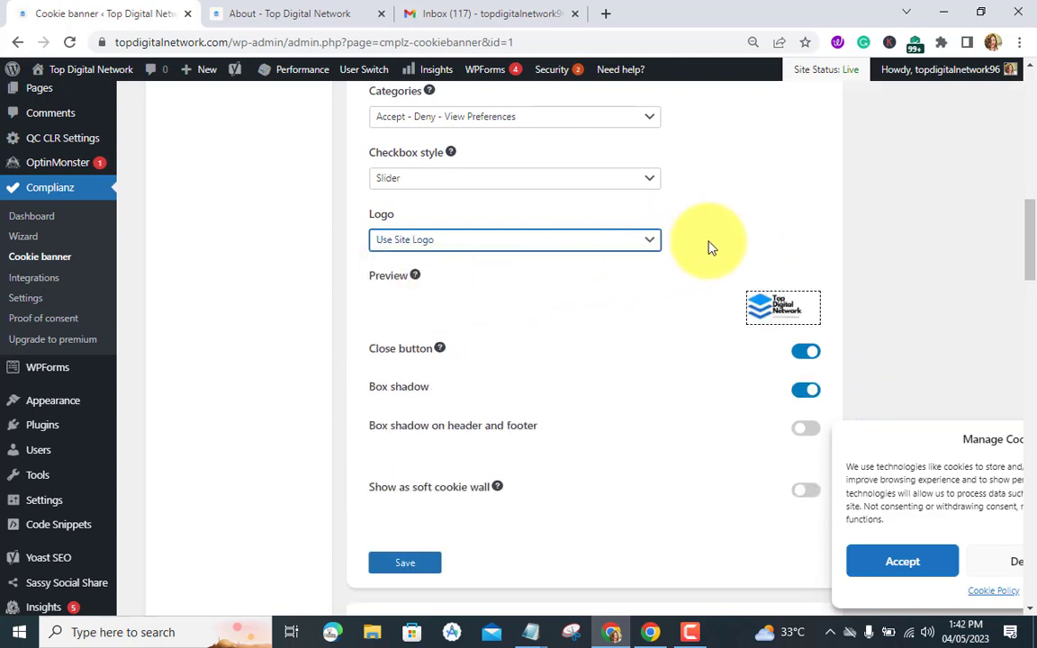
pyautogui.scroll(-1, 754, 239)
pyautogui.scroll(-3, 754, 240)
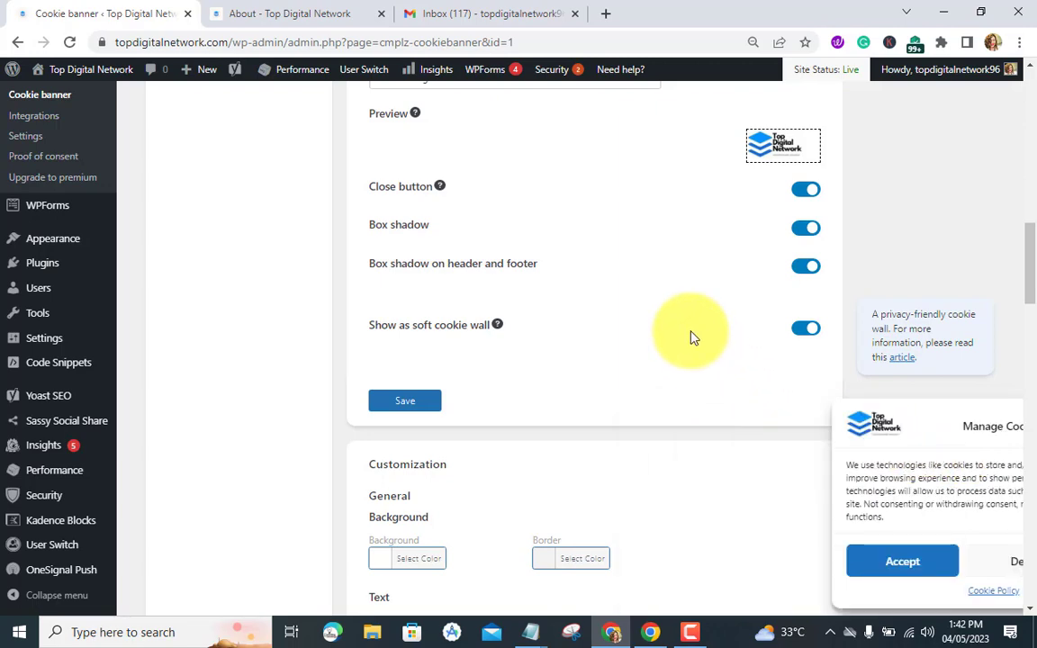
# - Scroll through the remaining banner settings: cookie message, font size 12 and categories
pyautogui.scroll(-3, 690, 335)
pyautogui.scroll(3, 689, 336)
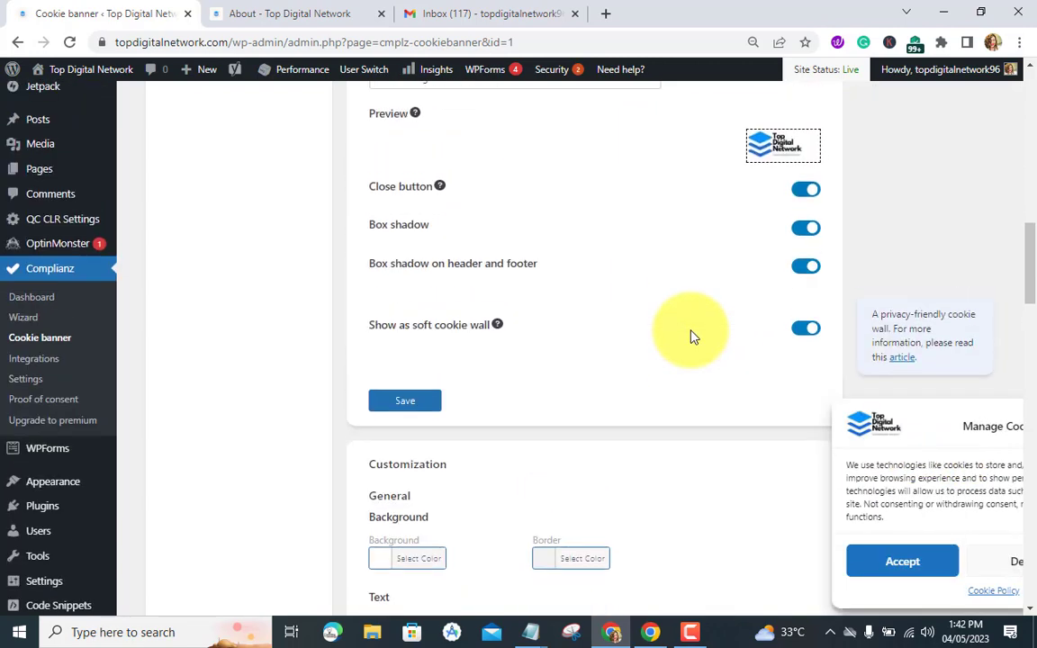
pyautogui.scroll(-4, 687, 336)
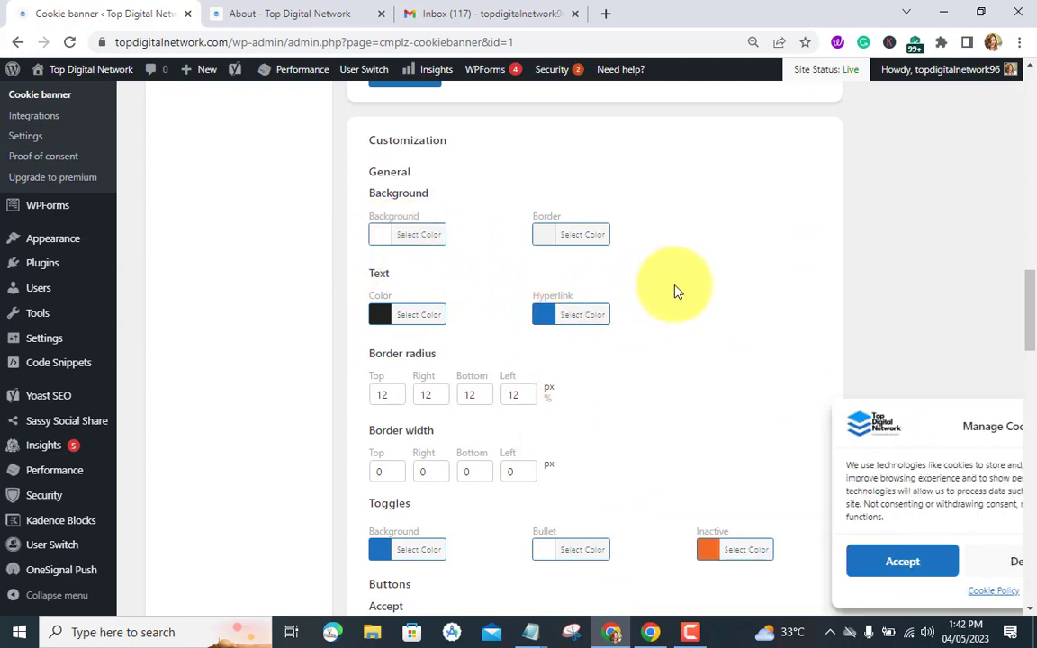
pyautogui.scroll(-4, 711, 308)
pyautogui.scroll(-6, 711, 309)
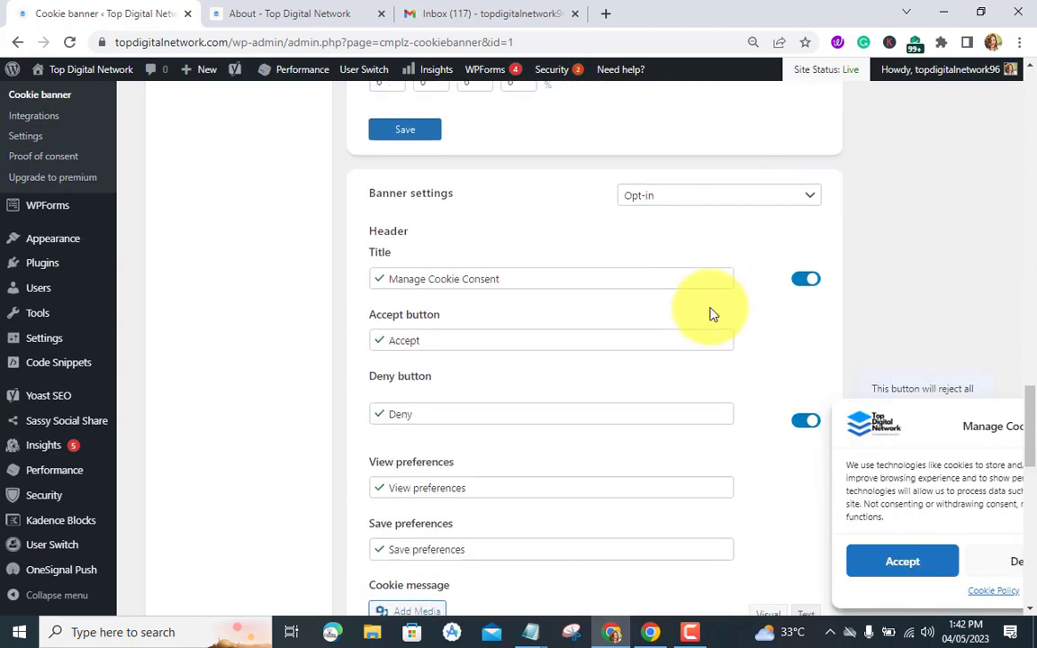
pyautogui.scroll(-3, 710, 313)
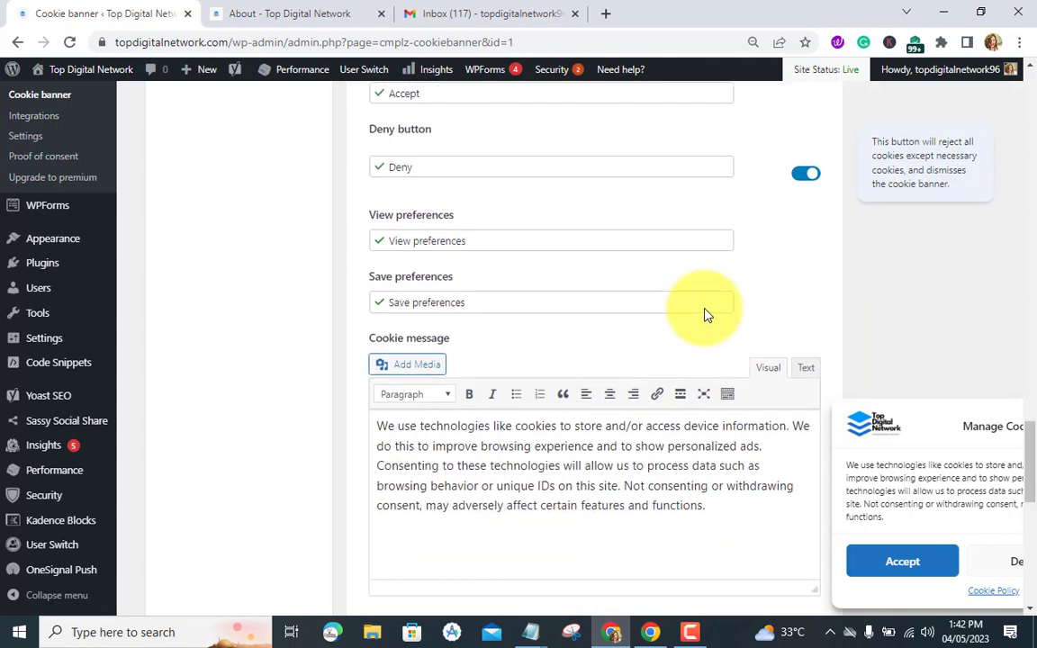
pyautogui.scroll(-2, 704, 309)
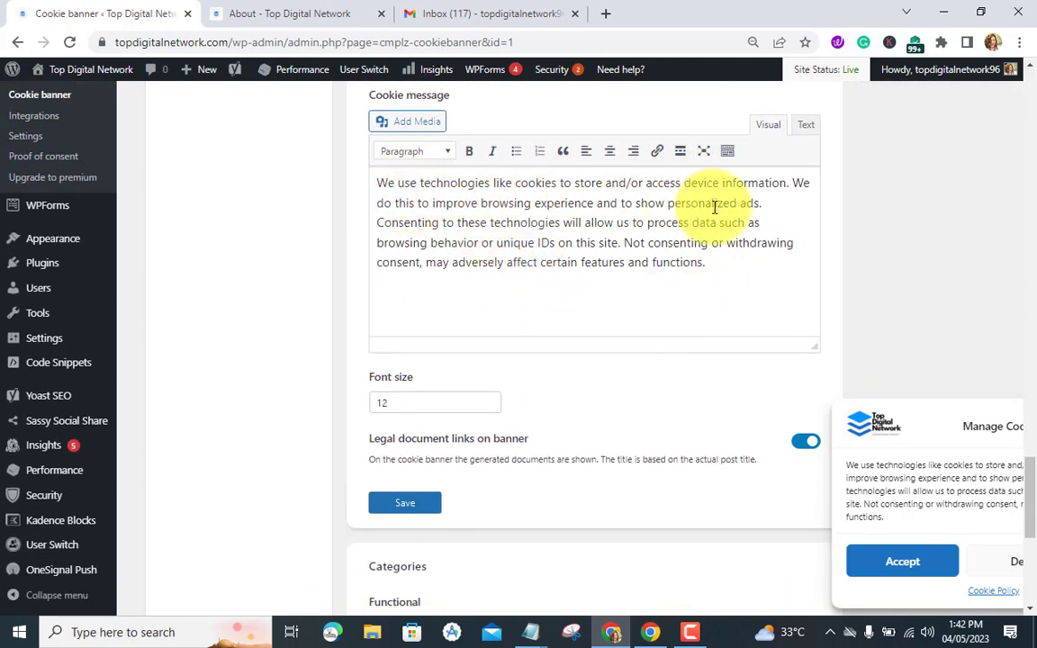
pyautogui.scroll(-2, 698, 300)
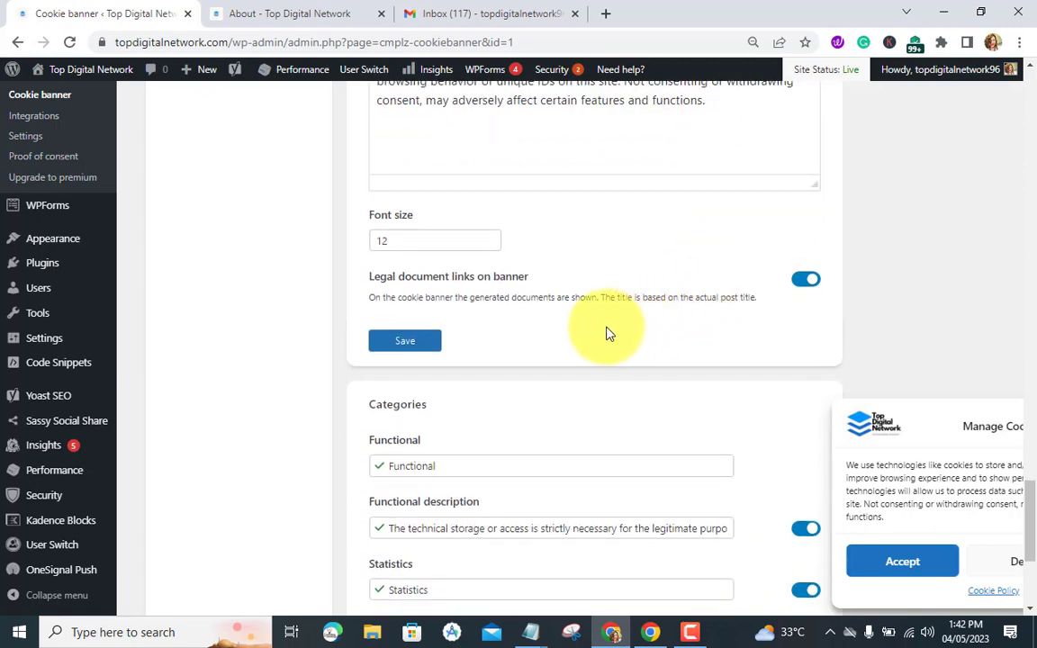
pyautogui.scroll(-2, 559, 340)
pyautogui.scroll(-2, 500, 297)
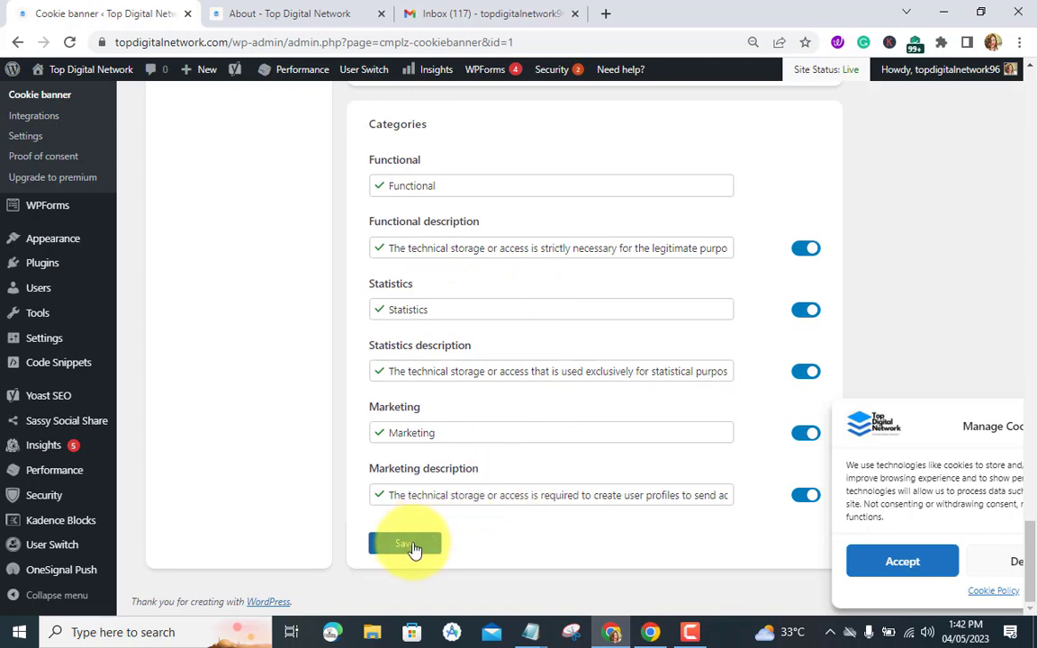
pyautogui.scroll(20, 630, 419)
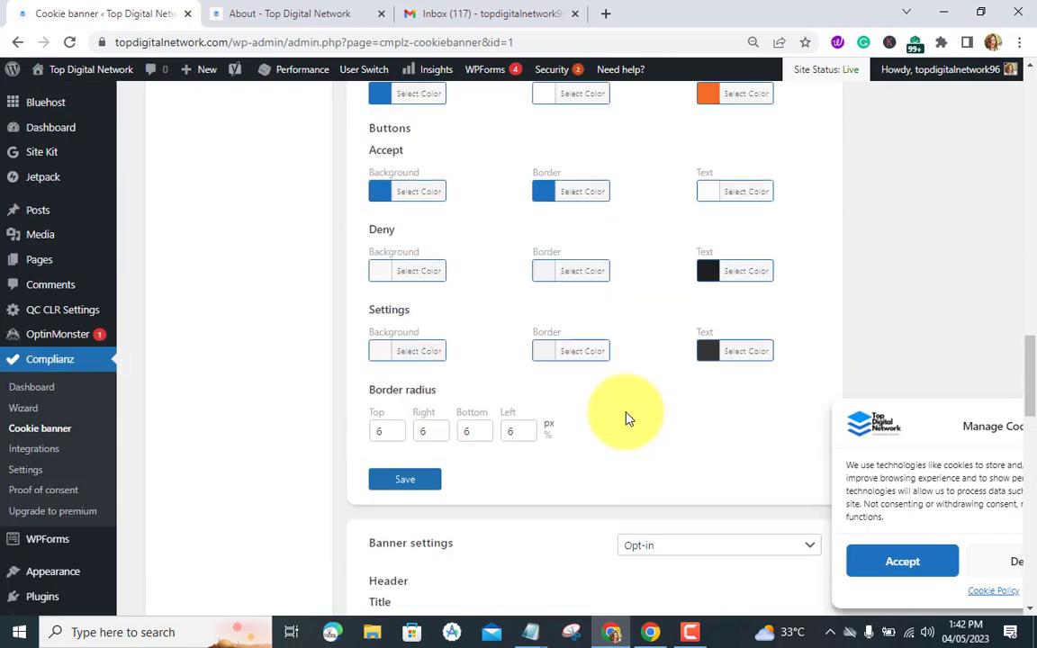
pyautogui.scroll(3, 593, 418)
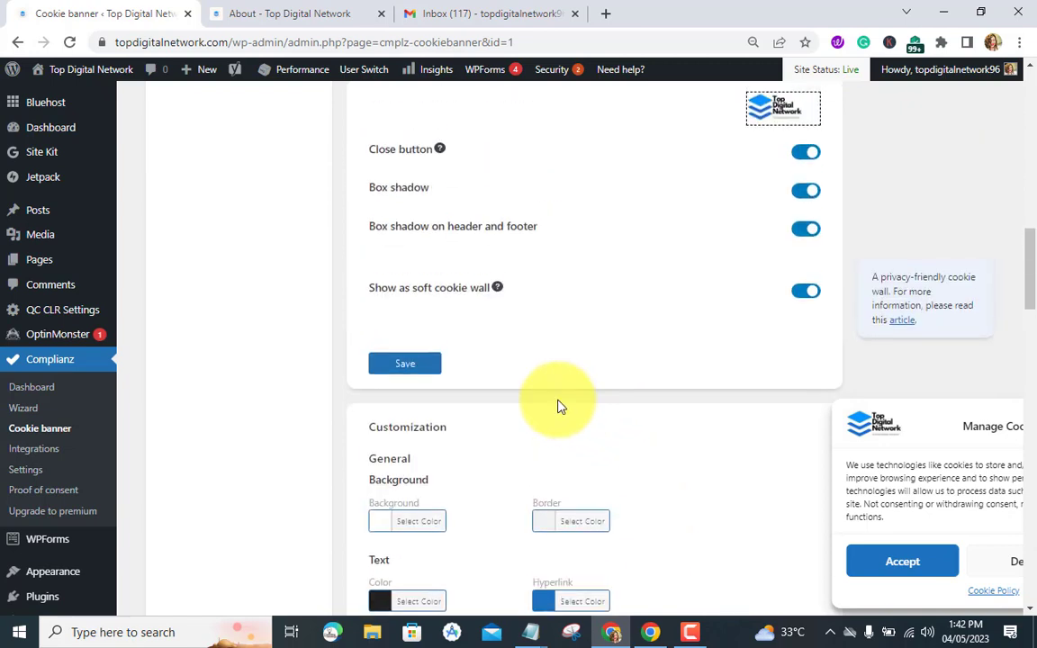
# - Save the banner with manage consent display set to 'Hover on Desktop - Show on Mobile'
pyautogui.click(404, 371)
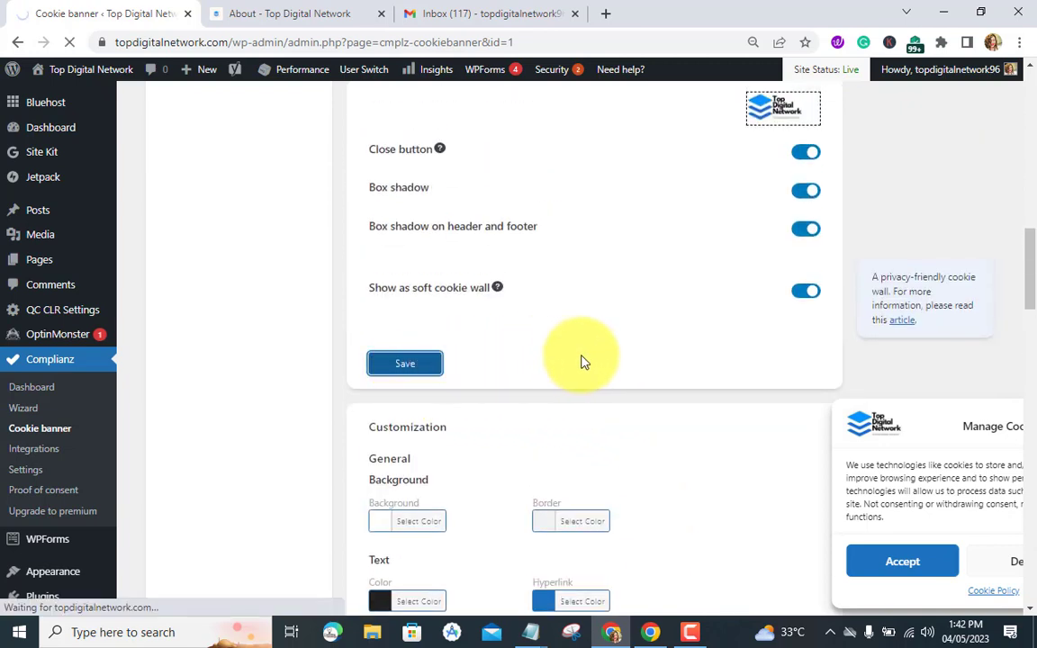
pyautogui.scroll(3, 581, 361)
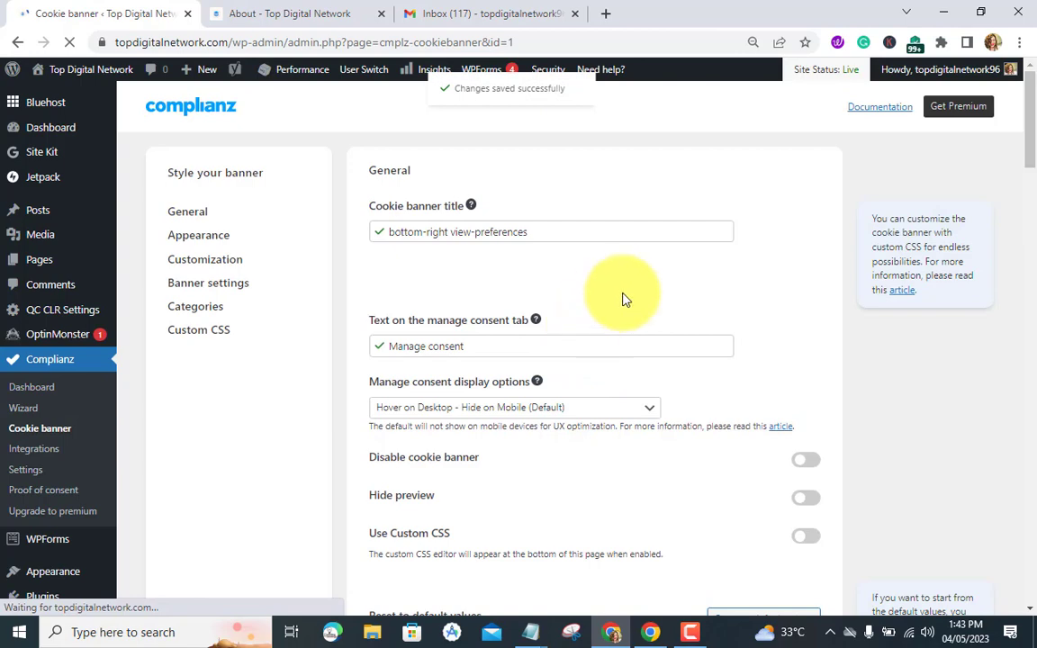
pyautogui.scroll(4, 595, 287)
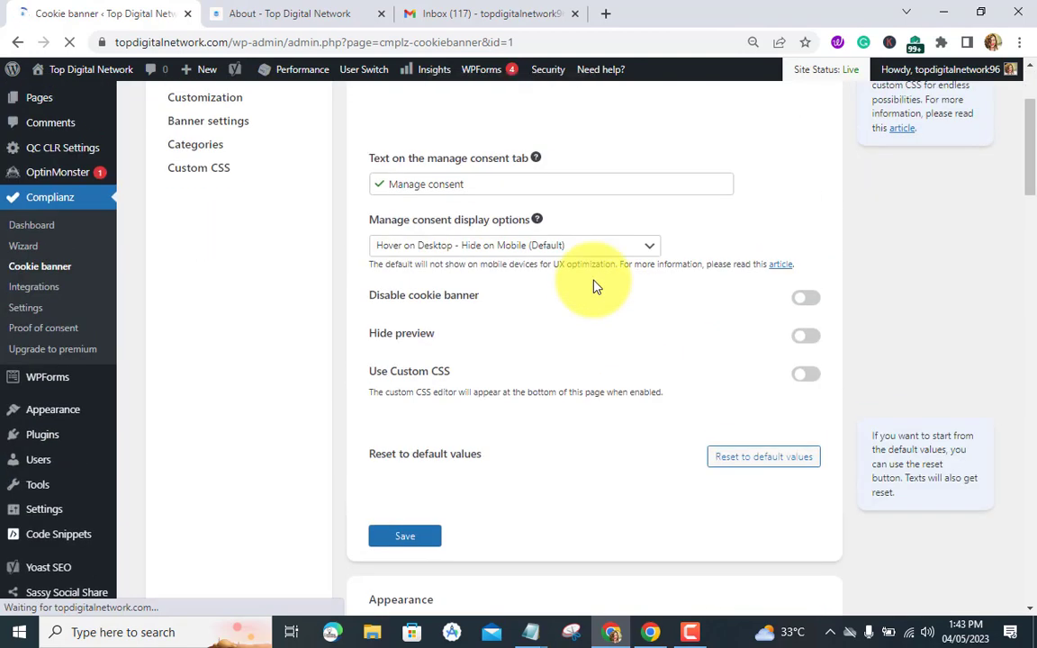
pyautogui.click(624, 249)
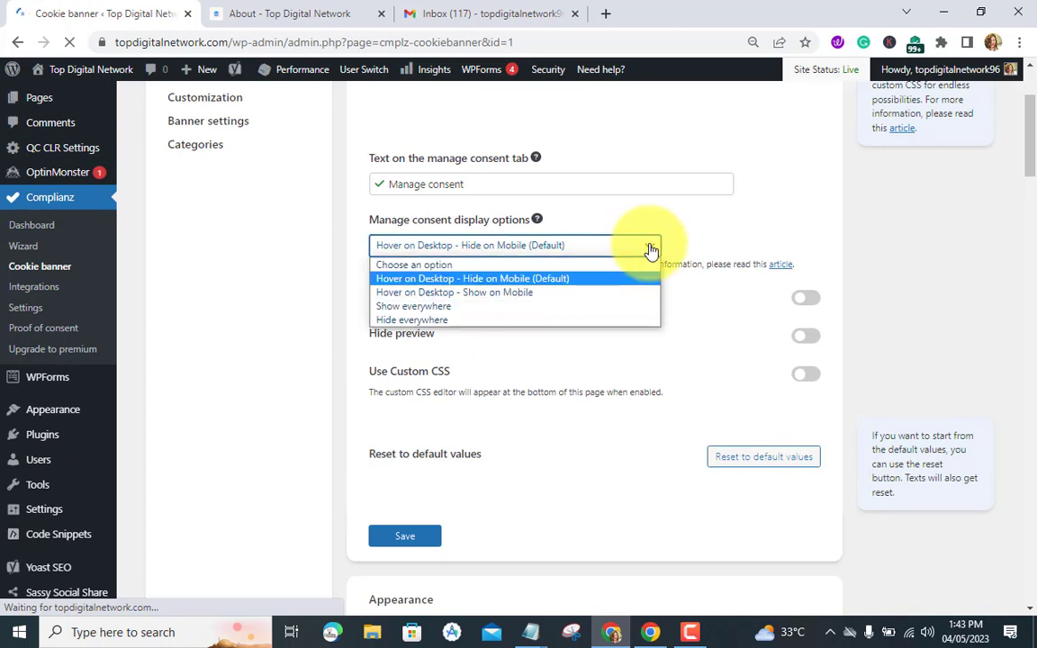
pyautogui.click(442, 293)
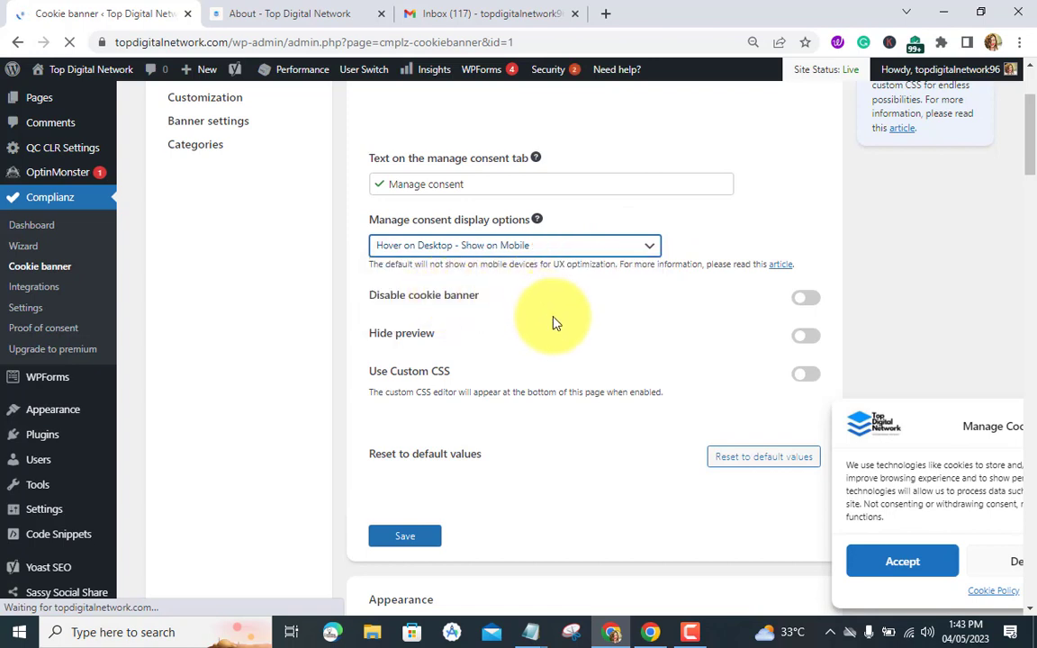
pyautogui.click(407, 537)
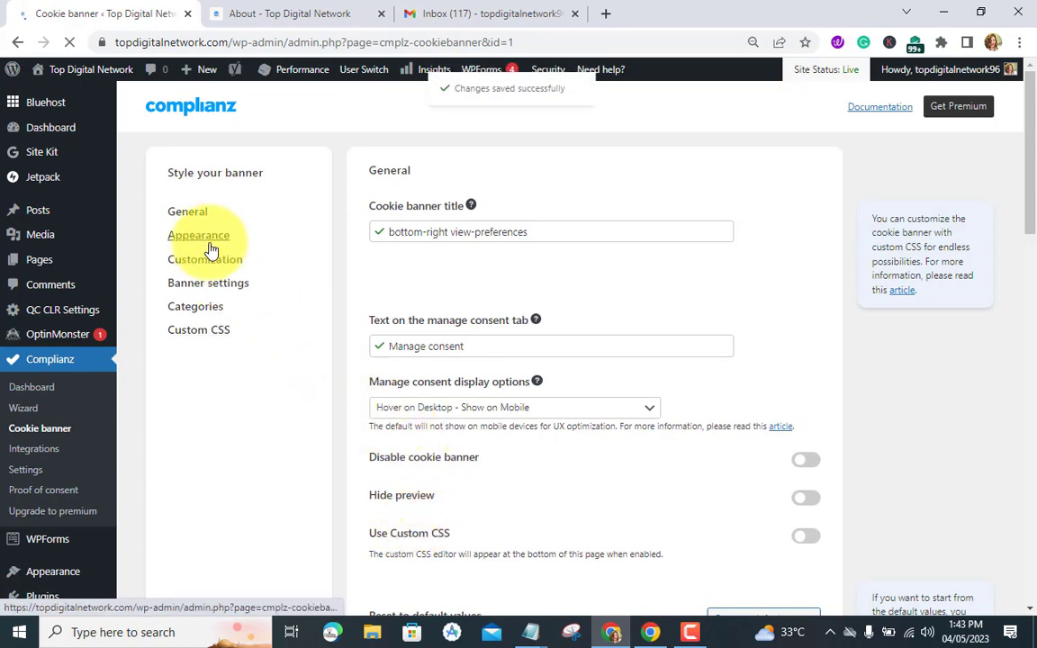
# - Review the Appearance and Customization sections, then switch to the guest browser window
pyautogui.click(210, 237)
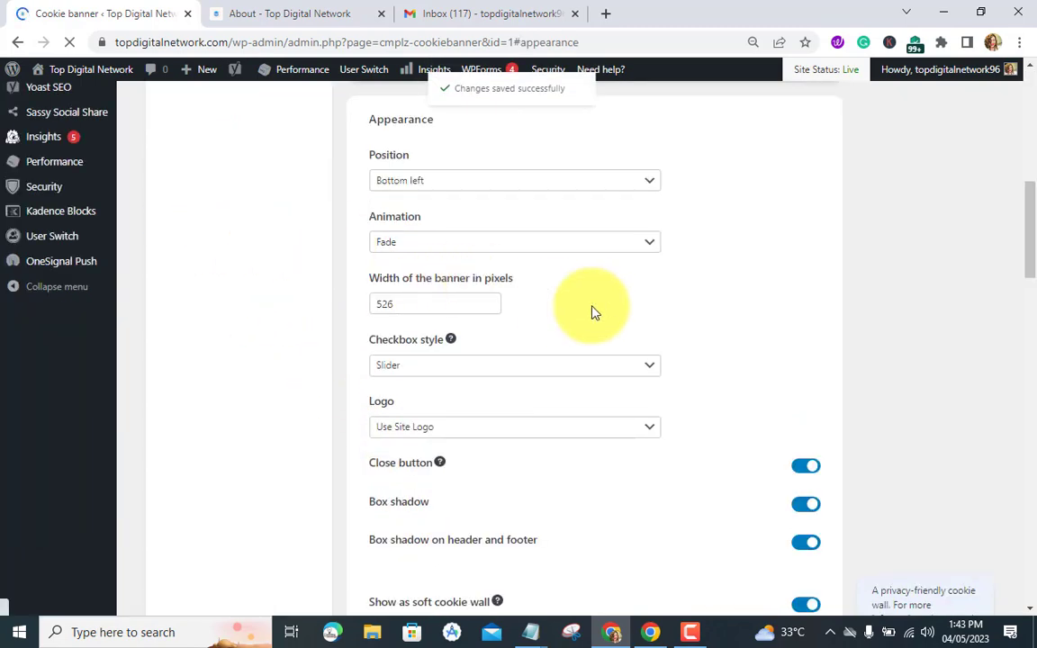
pyautogui.scroll(3, 601, 317)
pyautogui.scroll(3, 283, 274)
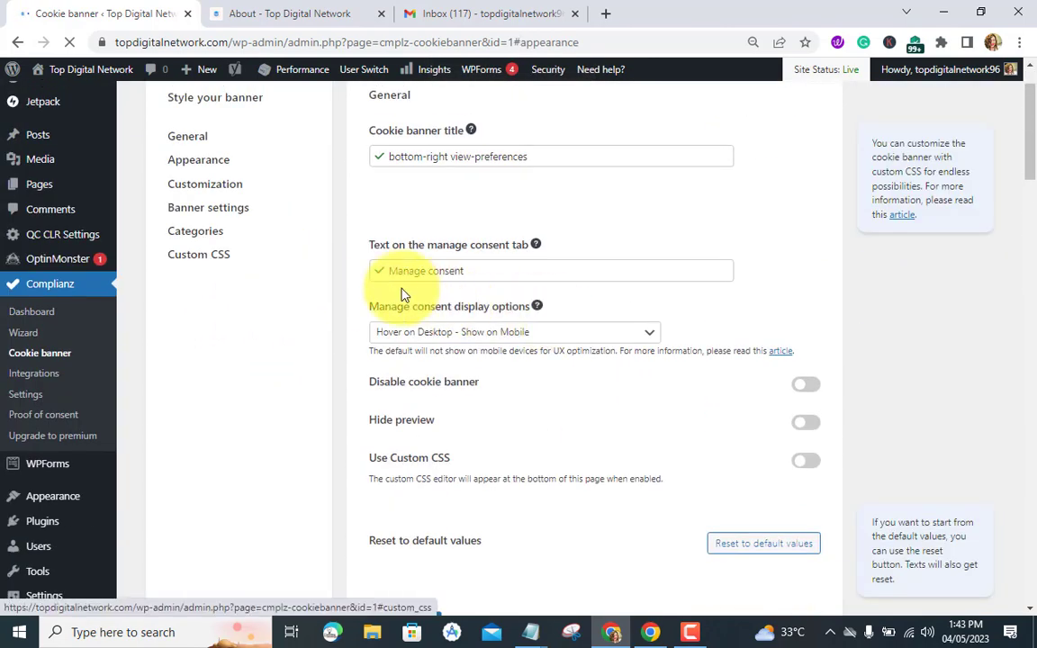
pyautogui.click(209, 185)
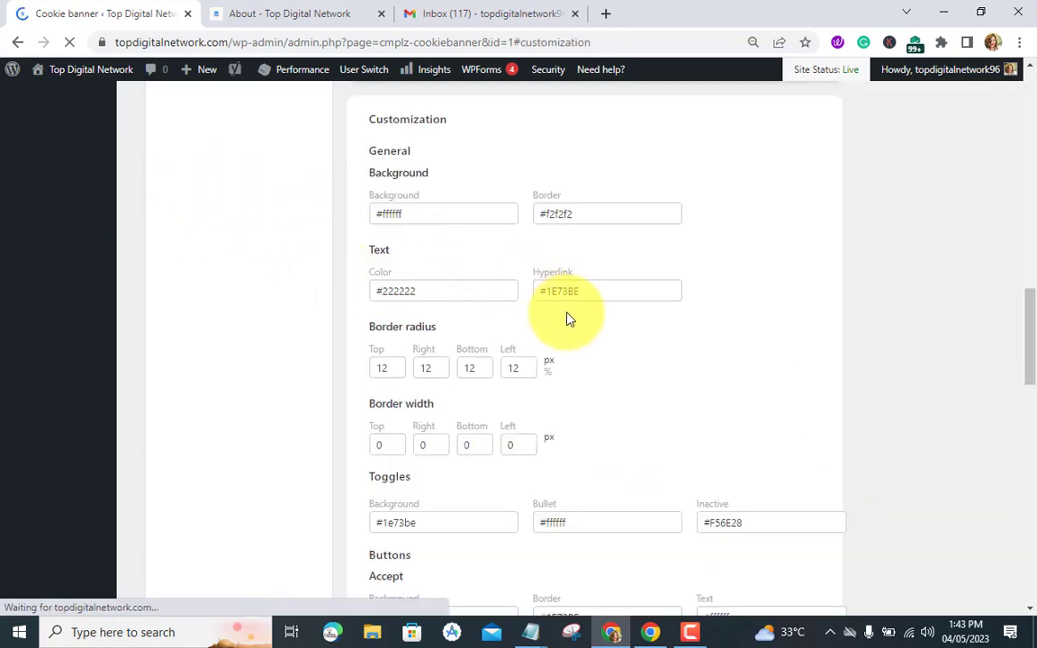
pyautogui.scroll(2, 565, 317)
pyautogui.scroll(2, 460, 303)
pyautogui.scroll(-5, 631, 370)
pyautogui.scroll(-8, 632, 370)
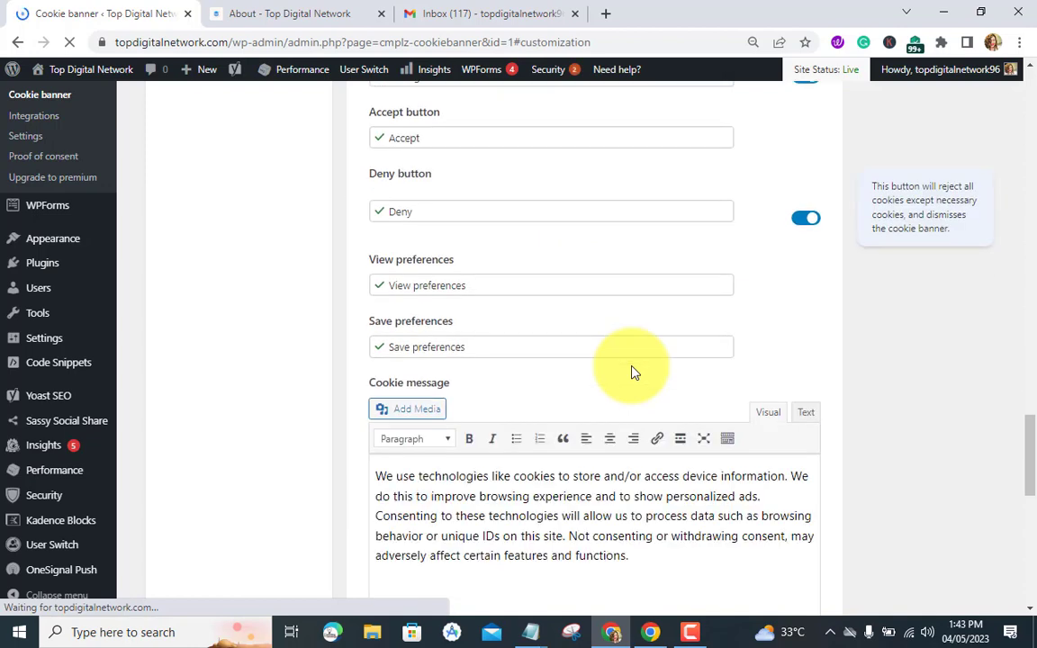
pyautogui.scroll(-3, 632, 370)
pyautogui.scroll(4, 631, 370)
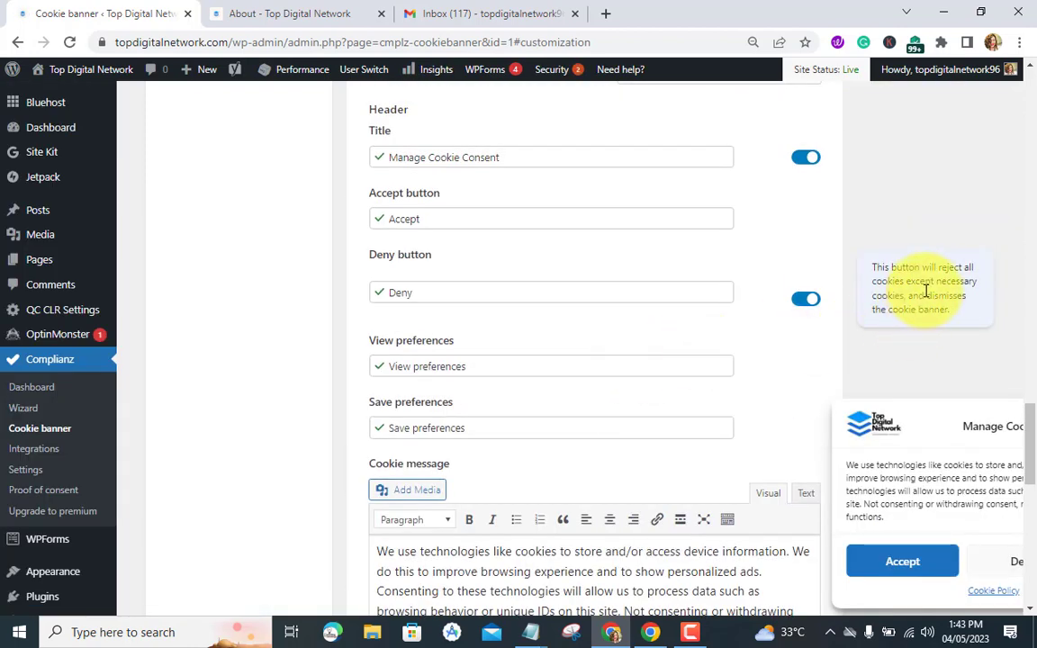
pyautogui.scroll(-10, 778, 377)
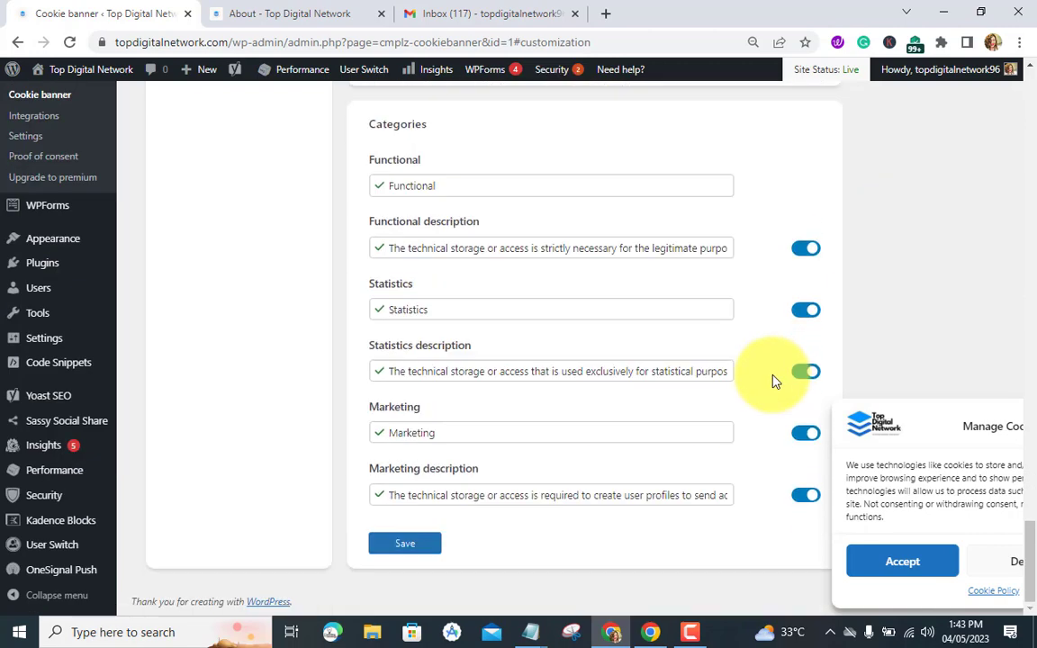
pyautogui.click(652, 633)
# - Load topdigitalnetwork.com, accept its Manage Cookie Consent popup, and return to the WordPress admin window
pyautogui.write('t')
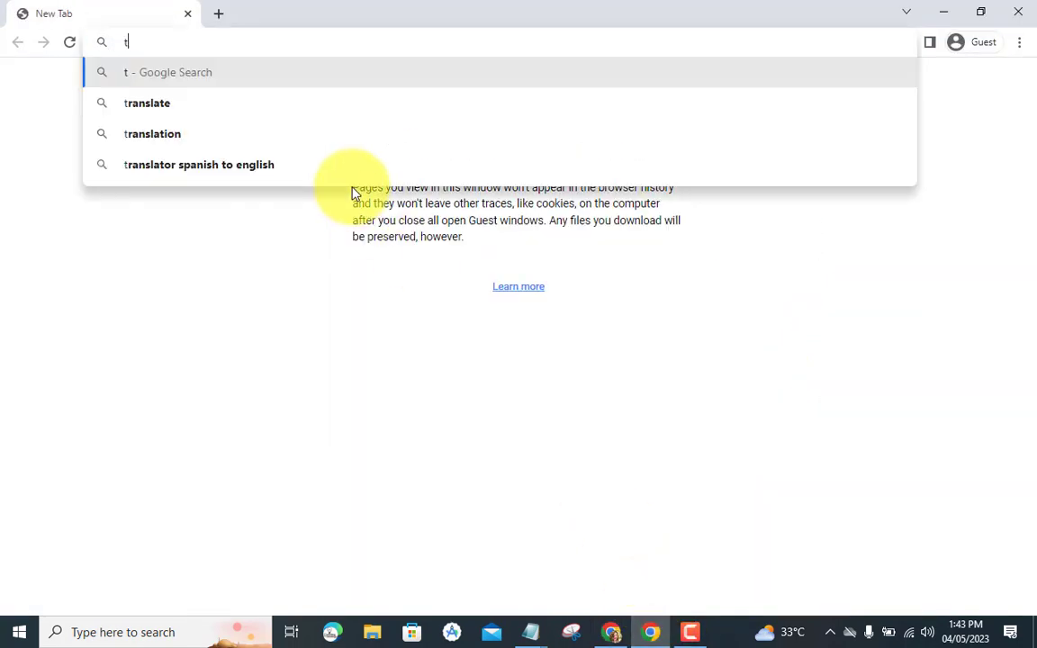
pyautogui.write('opdi')
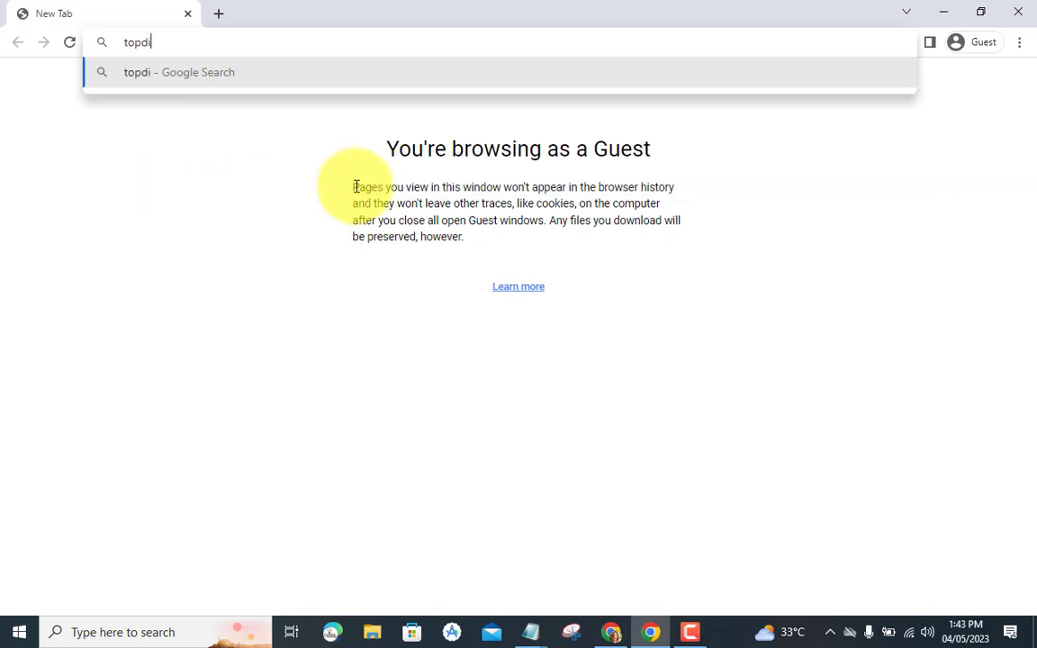
pyautogui.write('gitalnetw')
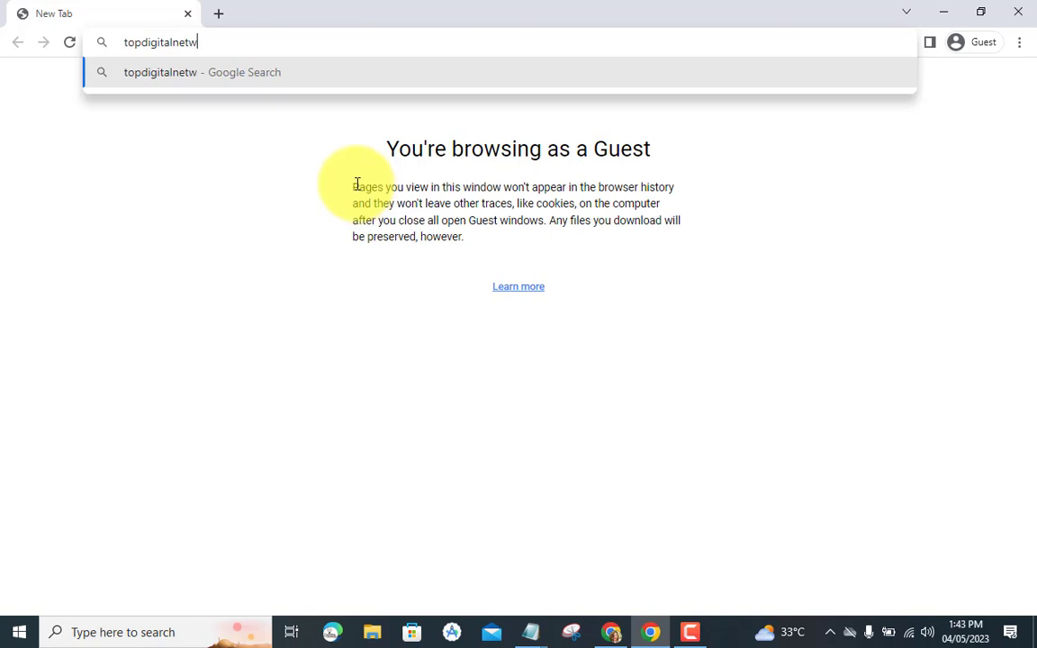
pyautogui.write('ork.com')
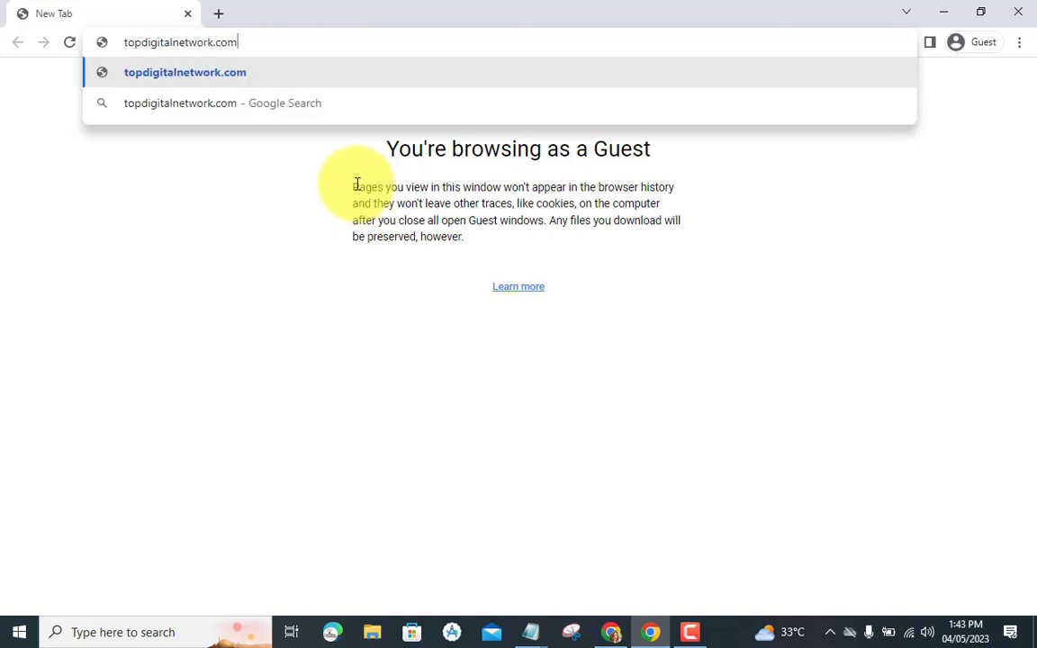
pyautogui.press('Return')
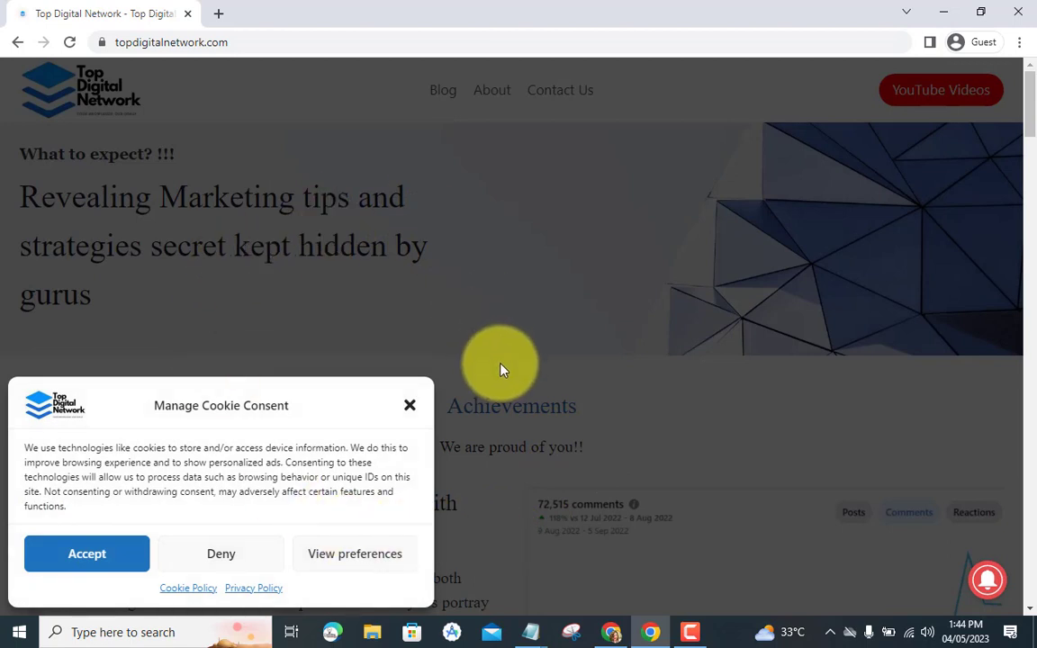
pyautogui.scroll(-6, 500, 365)
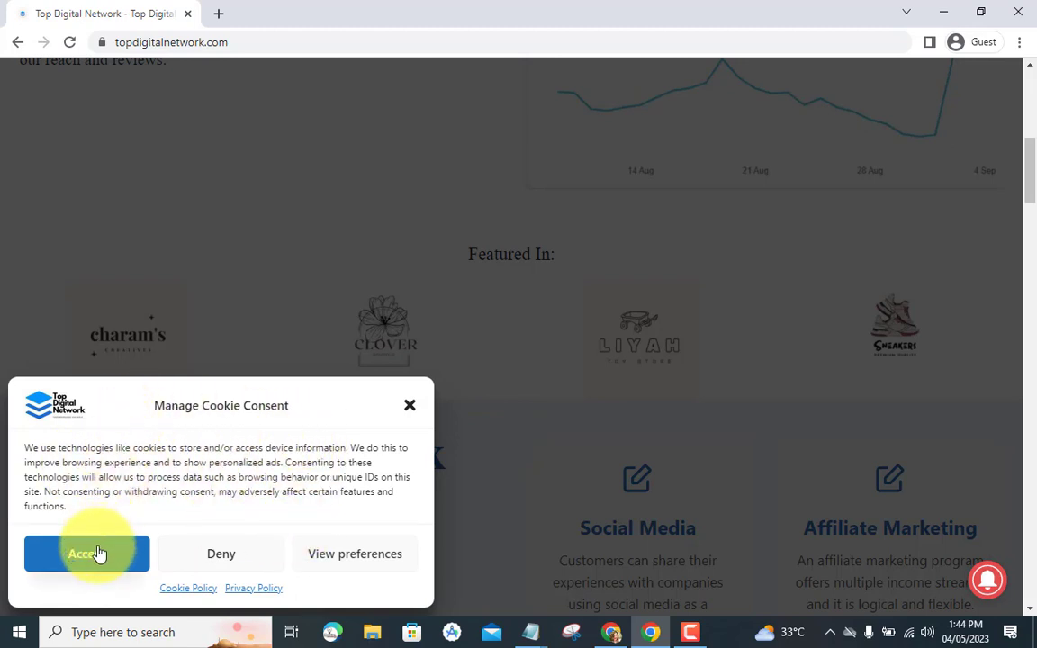
pyautogui.scroll(-5, 504, 490)
pyautogui.scroll(-1, 513, 474)
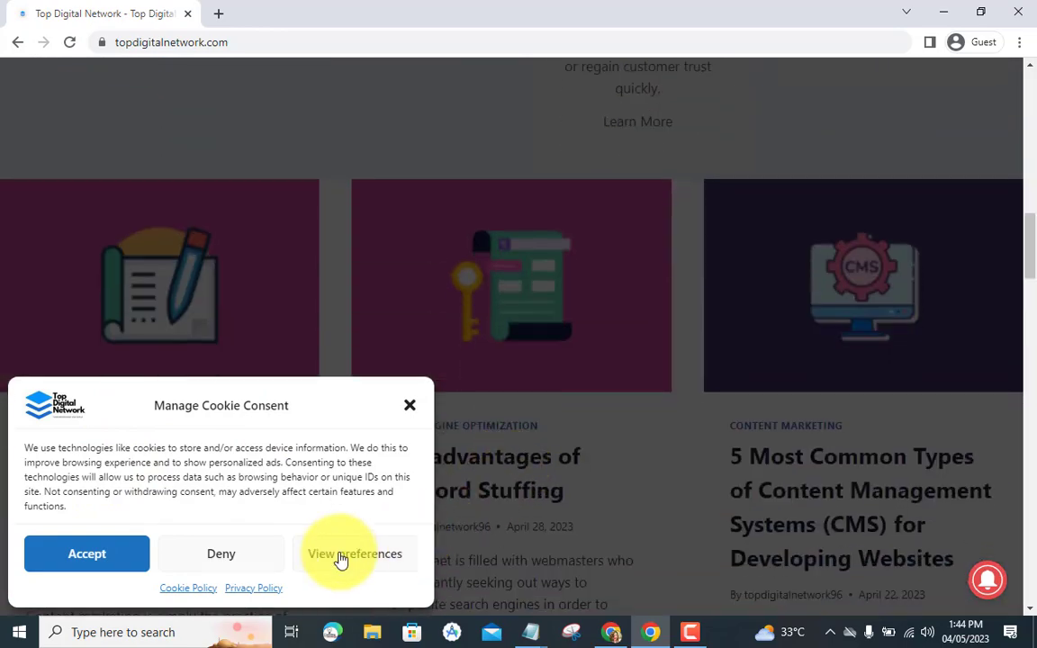
pyautogui.click(99, 558)
pyautogui.scroll(-7, 392, 391)
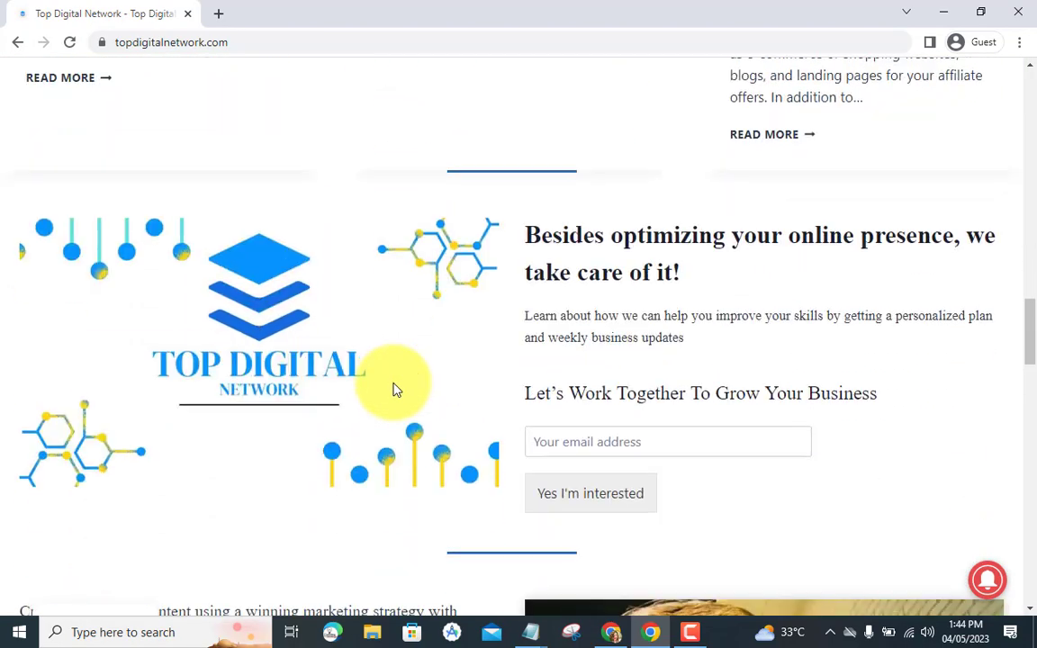
pyautogui.click(625, 637)
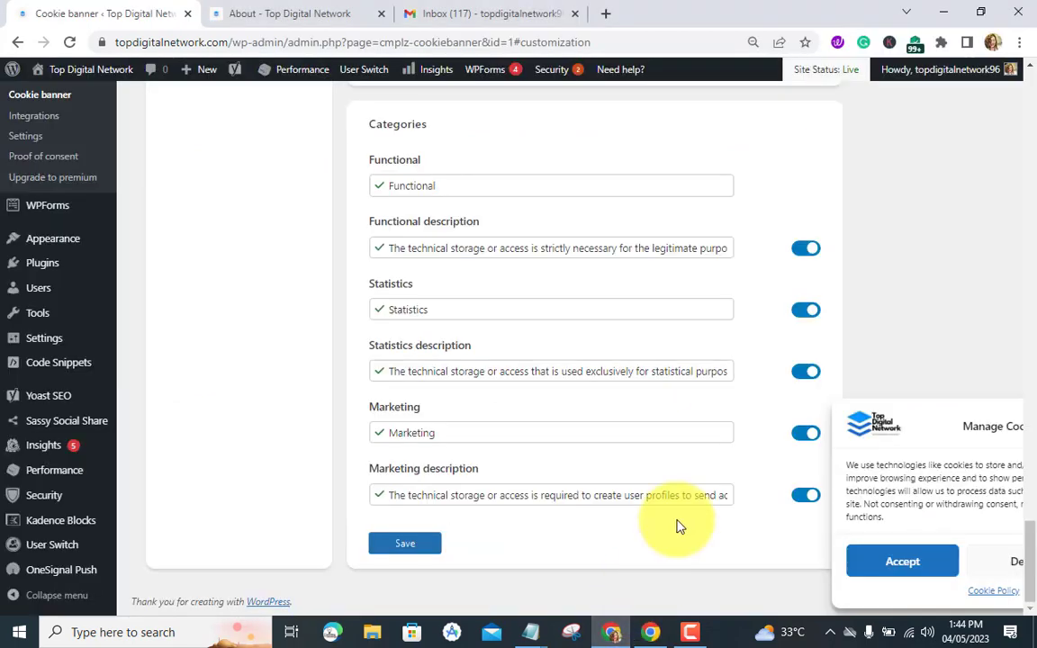
pyautogui.scroll(4, 621, 430)
pyautogui.scroll(8, 614, 425)
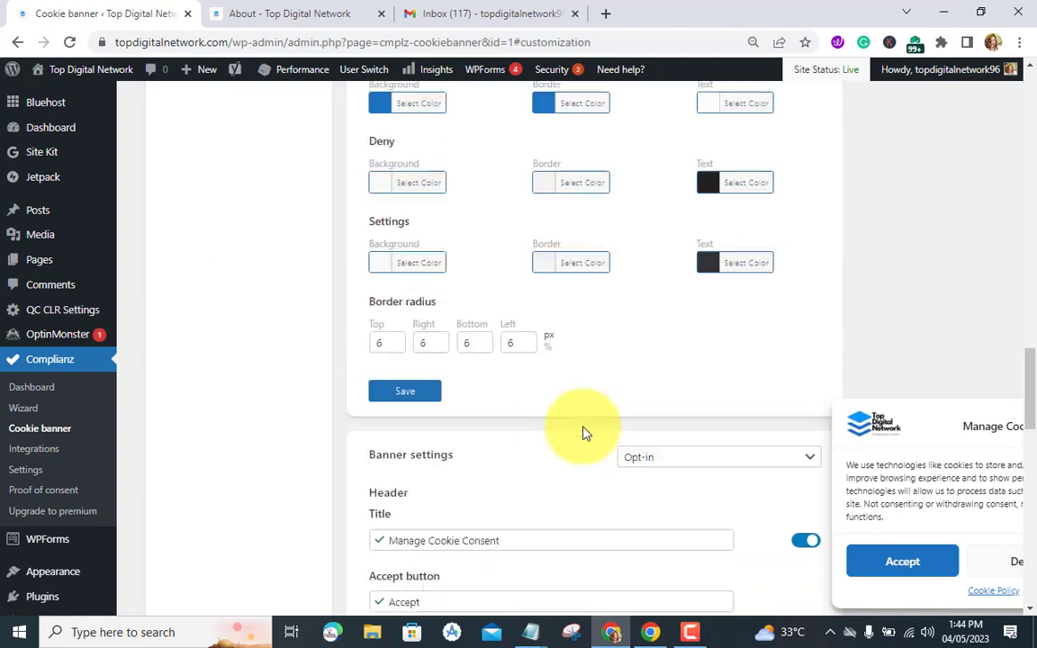
pyautogui.scroll(10, 567, 424)
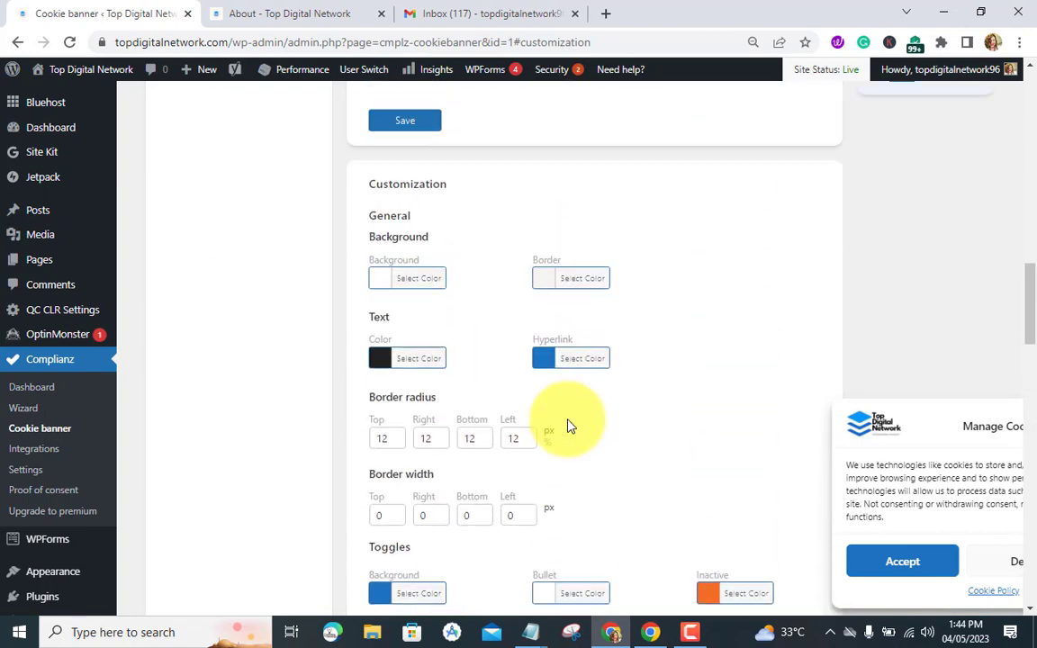
pyautogui.scroll(2, 567, 424)
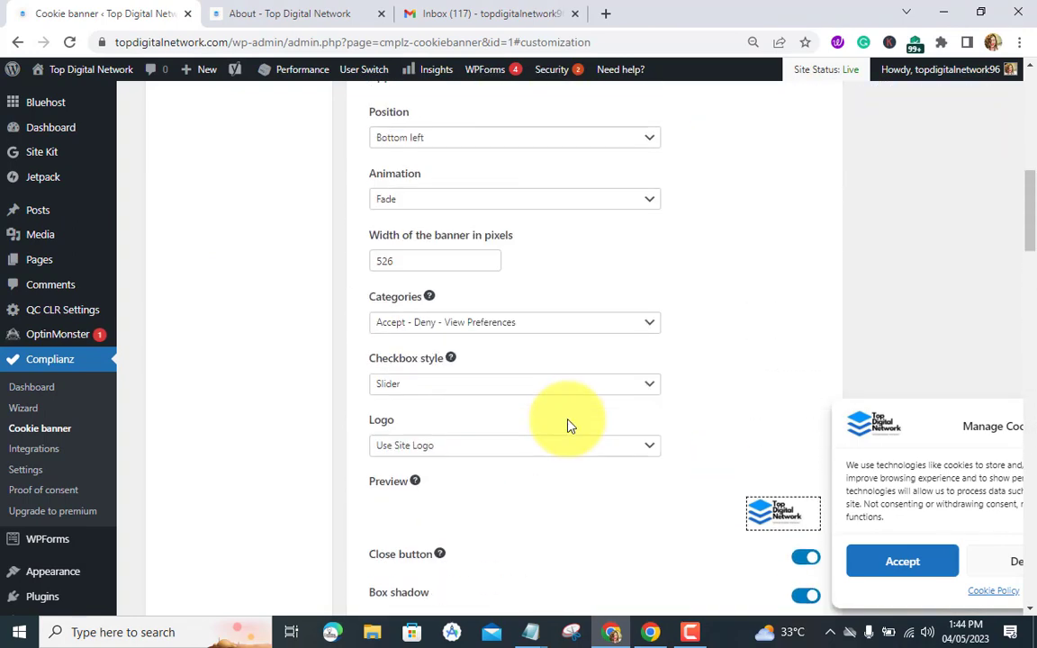
pyautogui.scroll(-5, 567, 423)
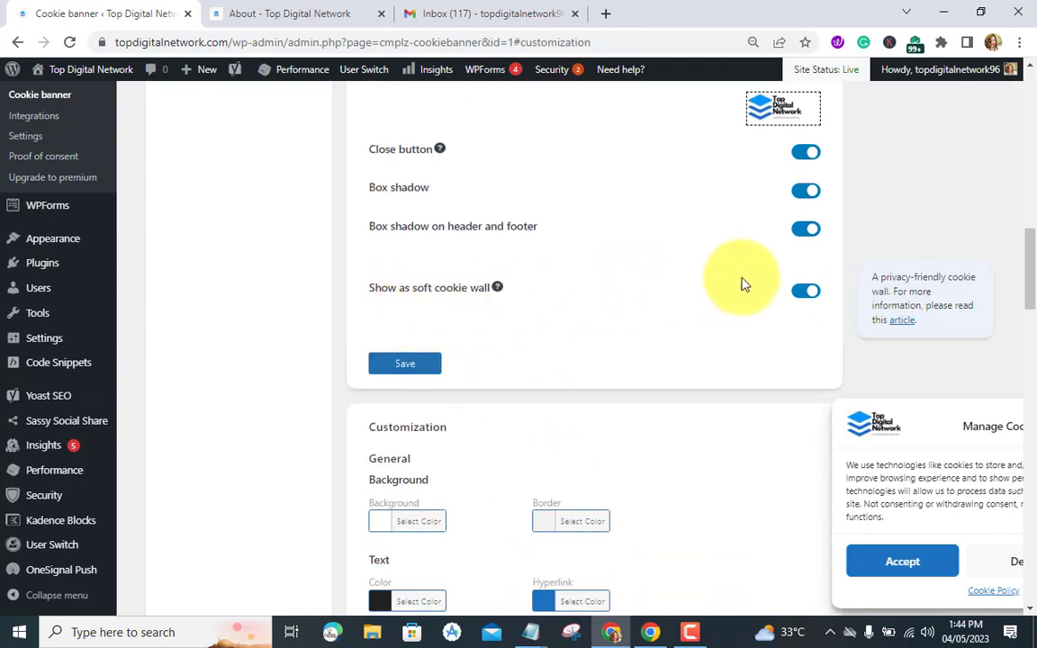
pyautogui.scroll(2, 623, 315)
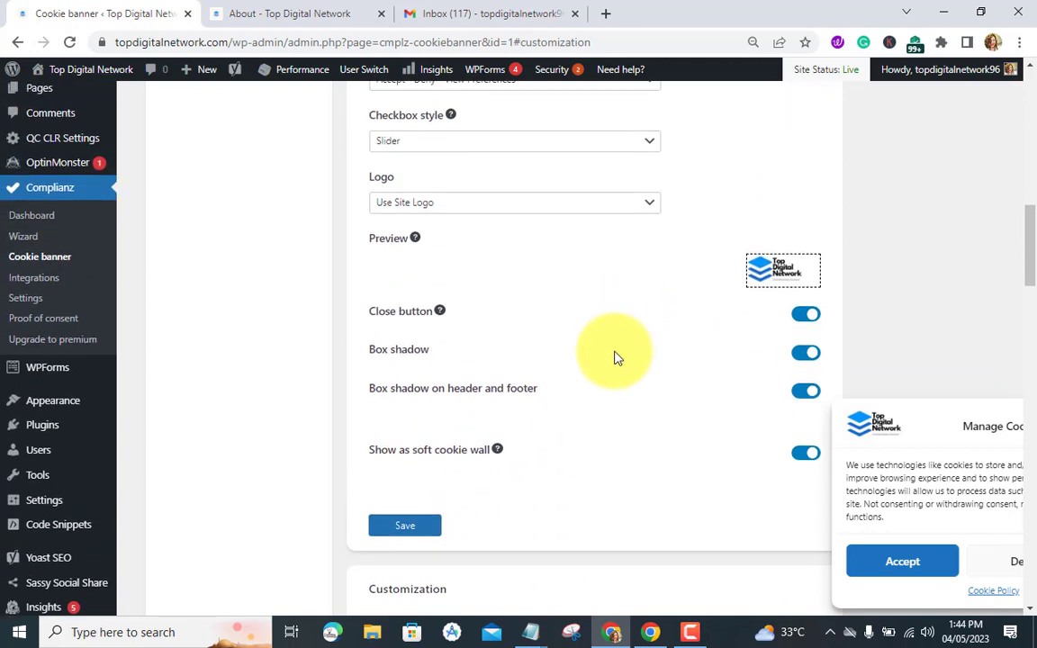
pyautogui.scroll(2, 633, 398)
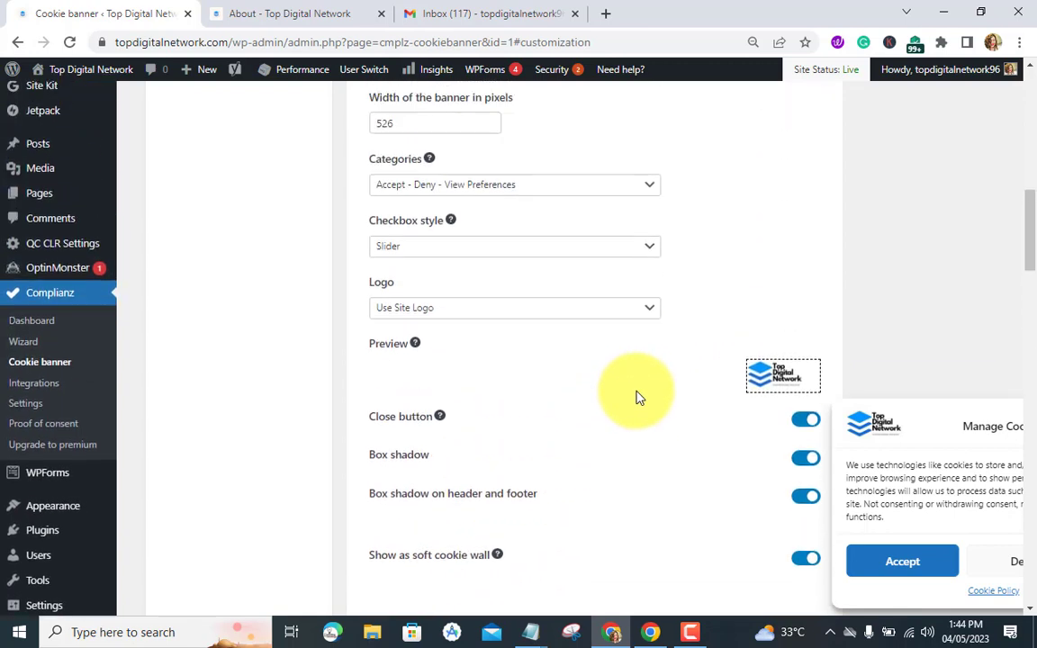
pyautogui.scroll(1, 636, 399)
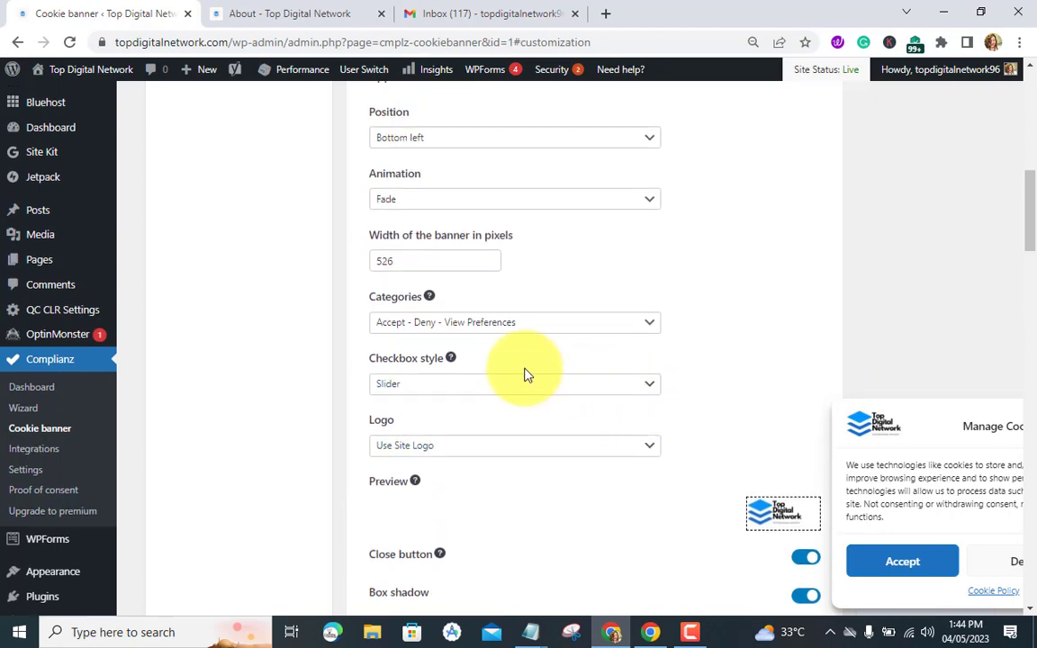
pyautogui.scroll(3, 555, 372)
pyautogui.scroll(5, 548, 364)
pyautogui.scroll(-14, 535, 351)
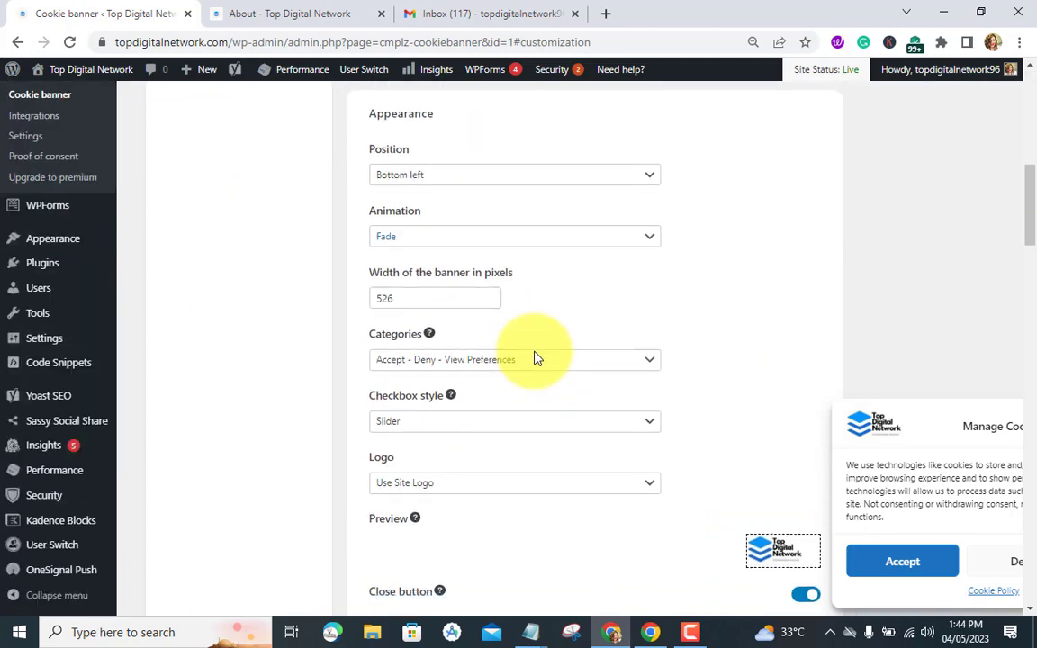
pyautogui.scroll(-2, 414, 317)
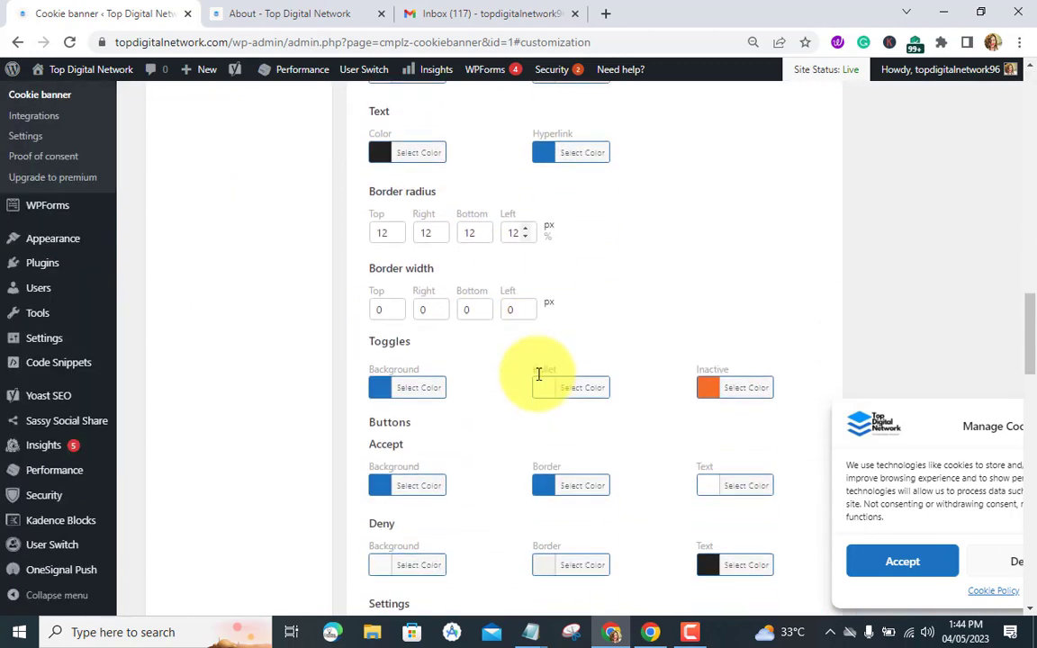
pyautogui.scroll(-2, 479, 398)
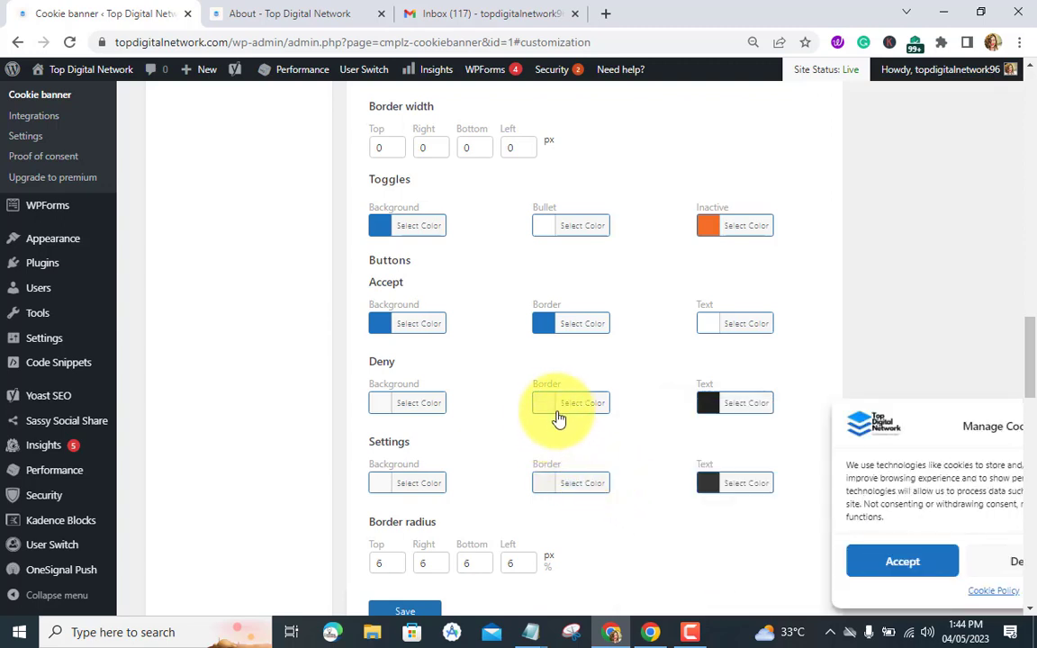
pyautogui.scroll(-4, 565, 413)
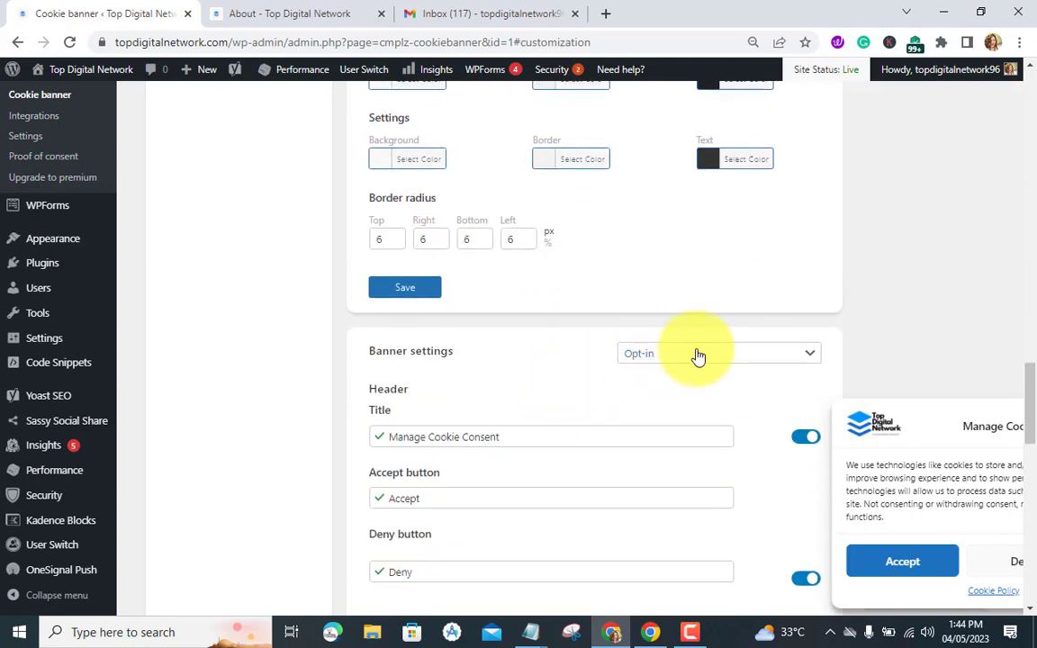
# - Clear the banner consent type and set it back to Opt-in
pyautogui.click(697, 355)
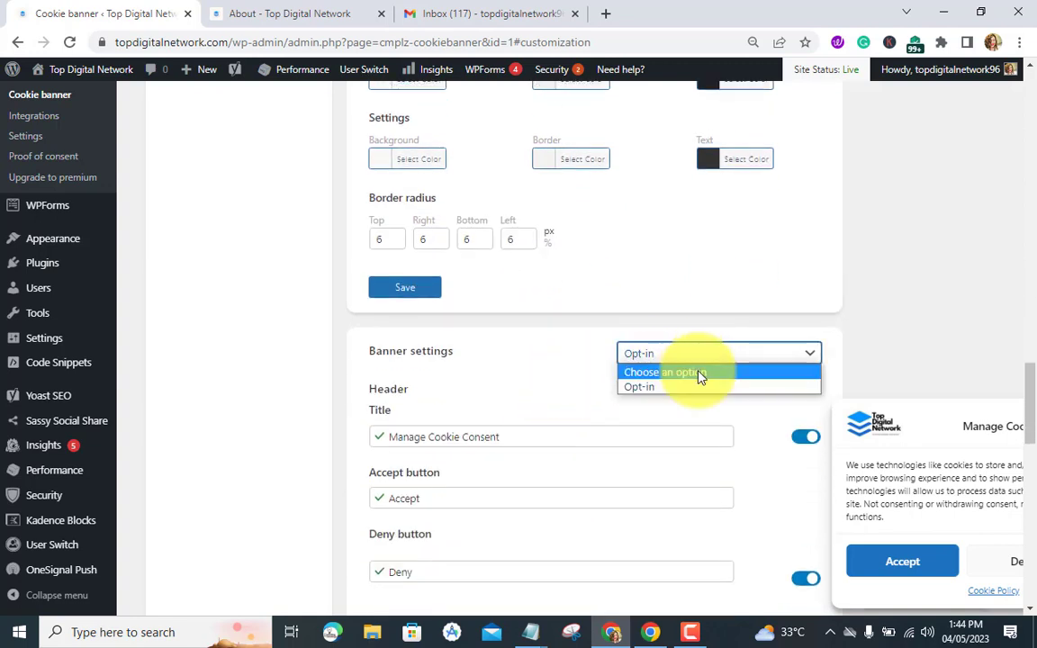
pyautogui.click(698, 372)
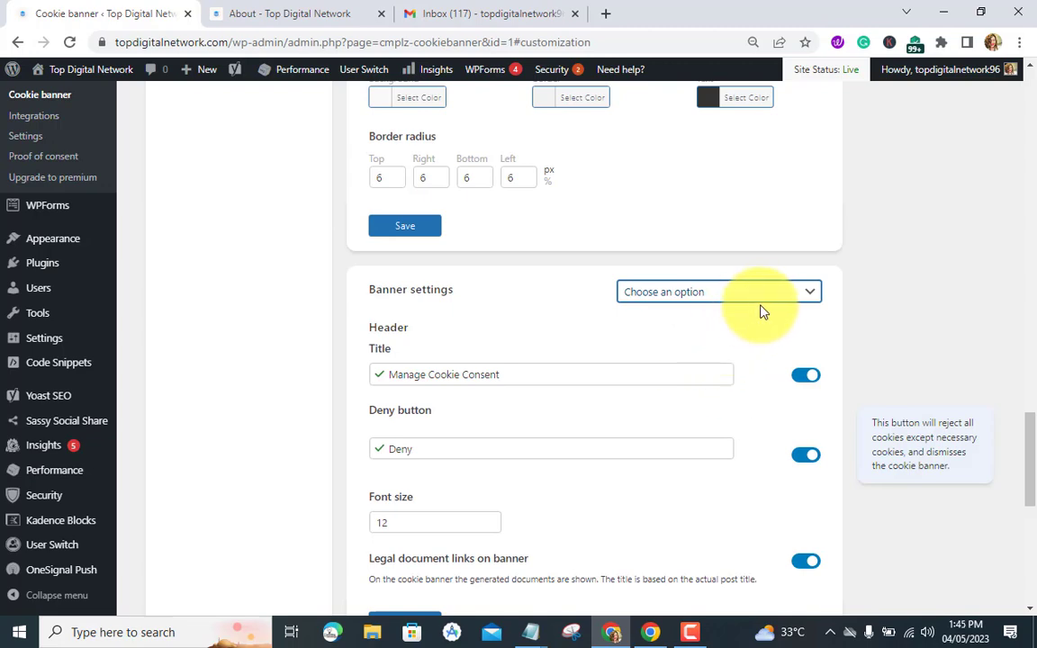
pyautogui.click(709, 324)
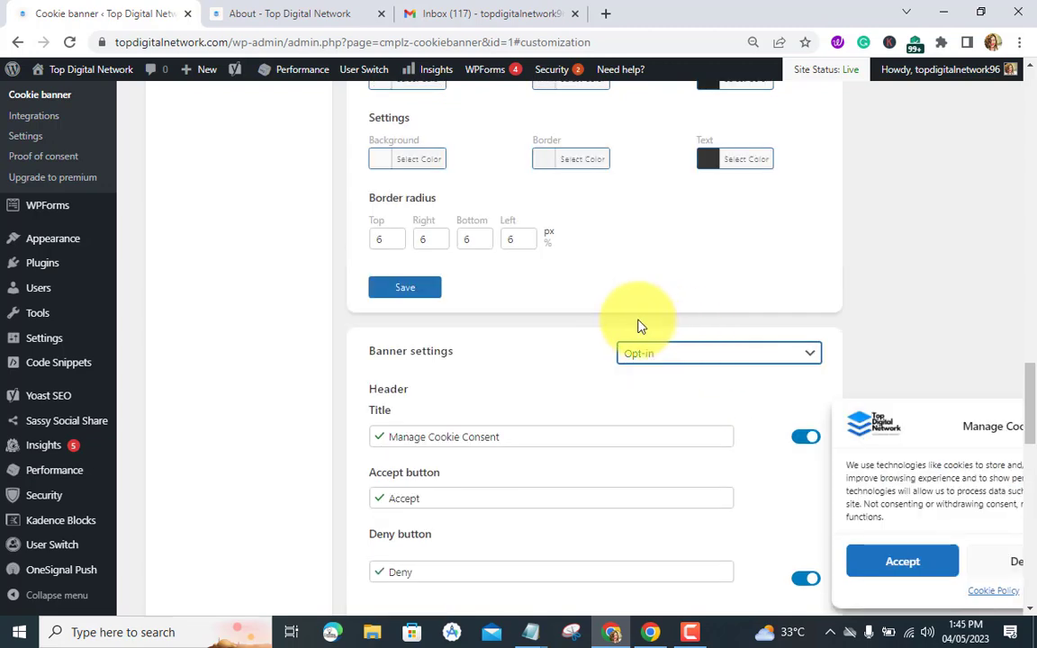
# - Bring up the Categories section of the Style your banner settings
pyautogui.scroll(-5, 568, 383)
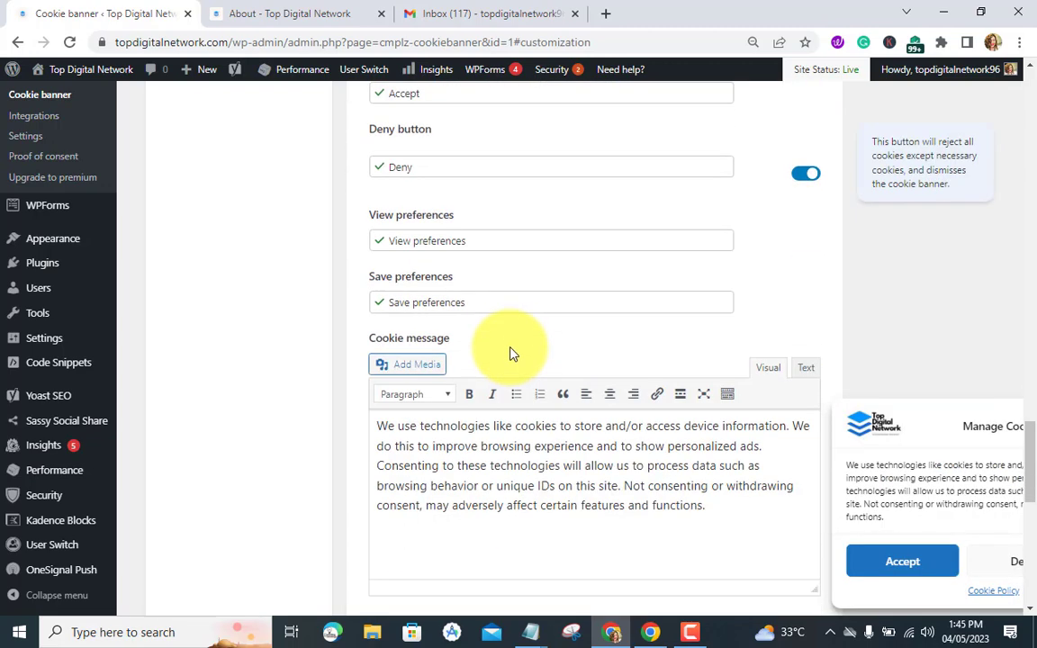
pyautogui.scroll(15, 509, 342)
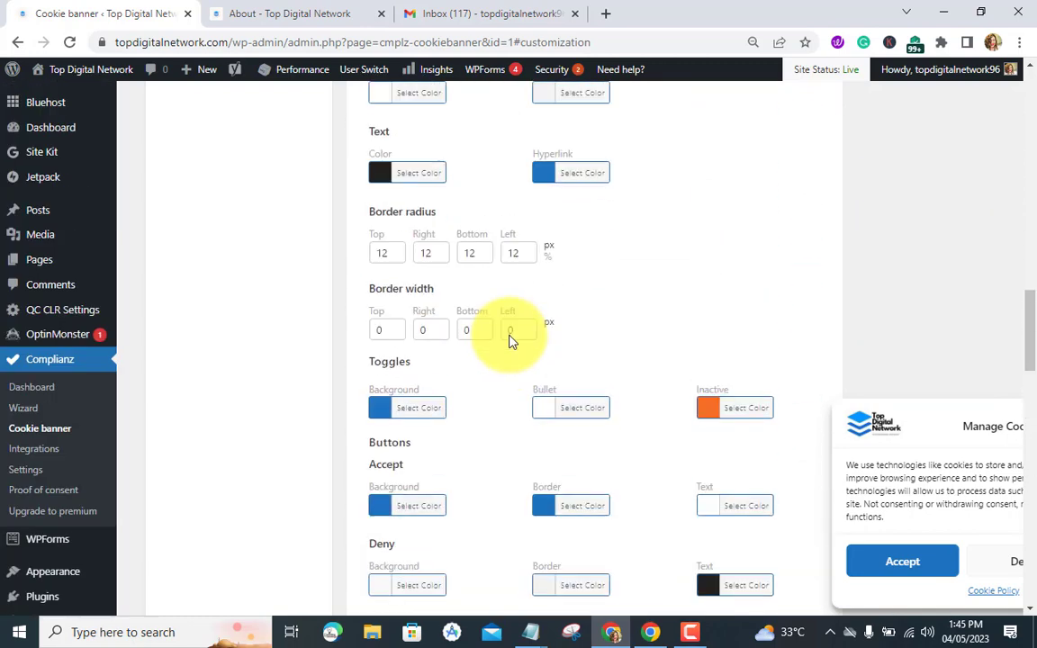
pyautogui.scroll(15, 513, 338)
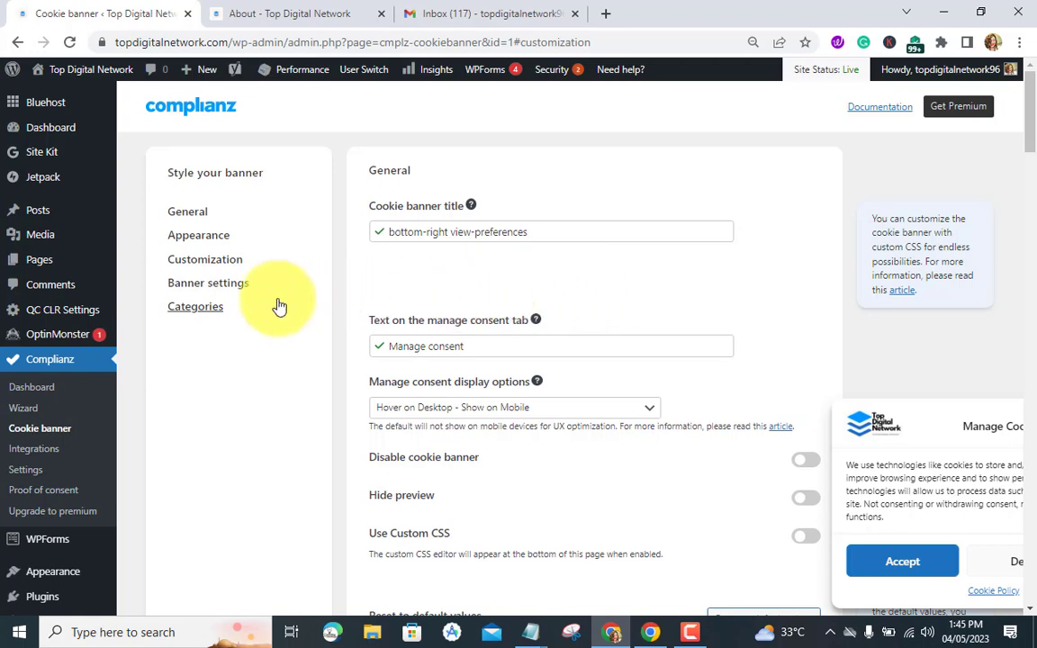
pyautogui.click(216, 313)
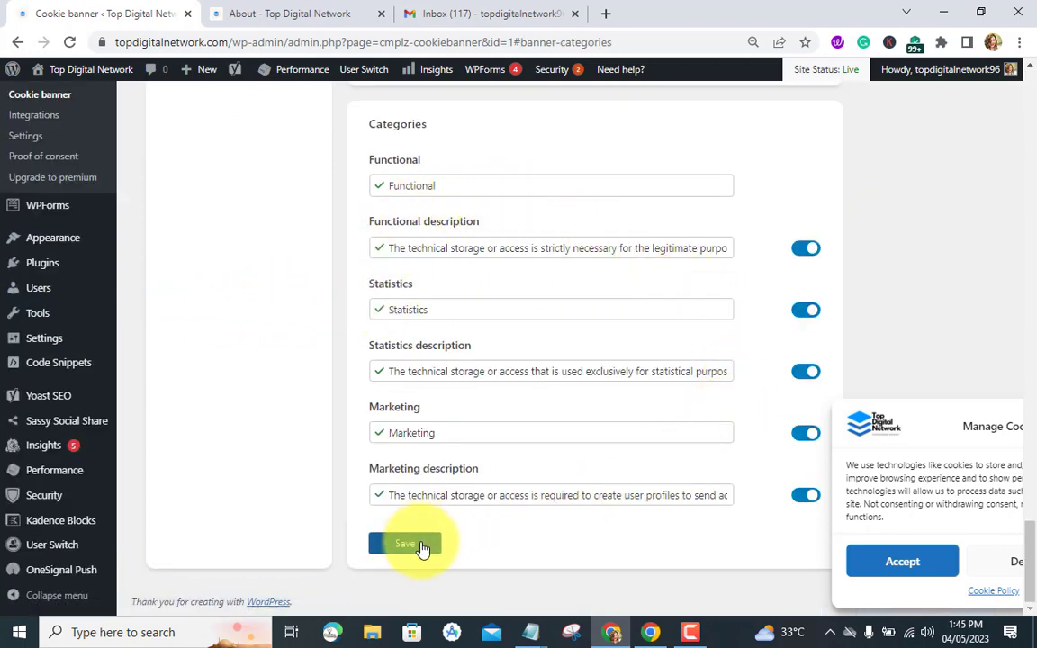
pyautogui.click(304, 14)
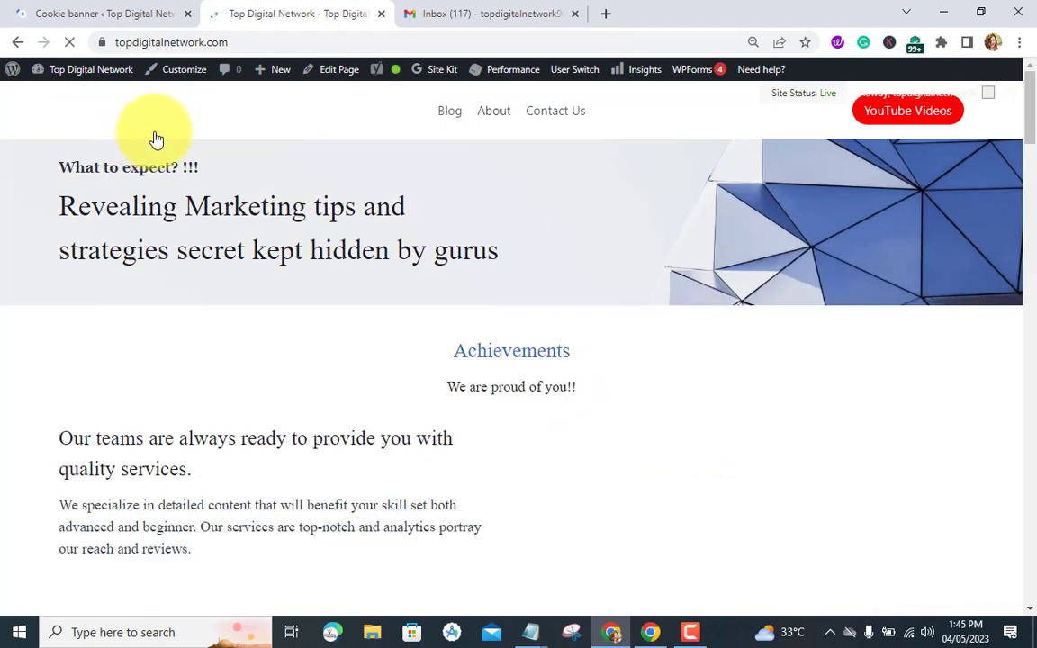
# - Scroll the About - Top Digital Network home page down to its footer
pyautogui.scroll(-7, 261, 151)
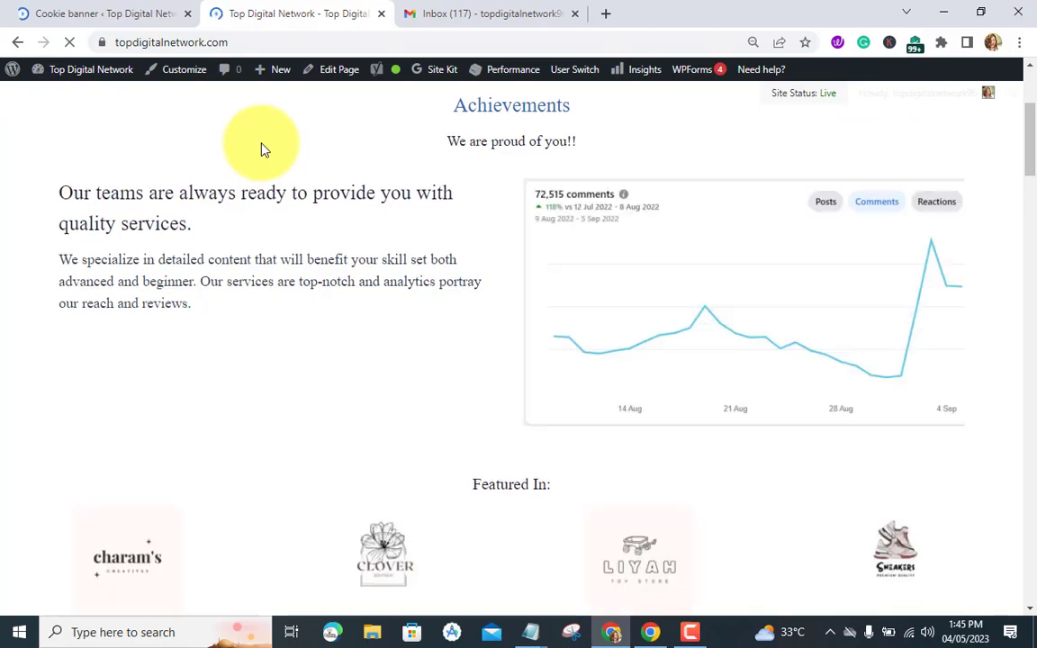
pyautogui.scroll(-10, 261, 150)
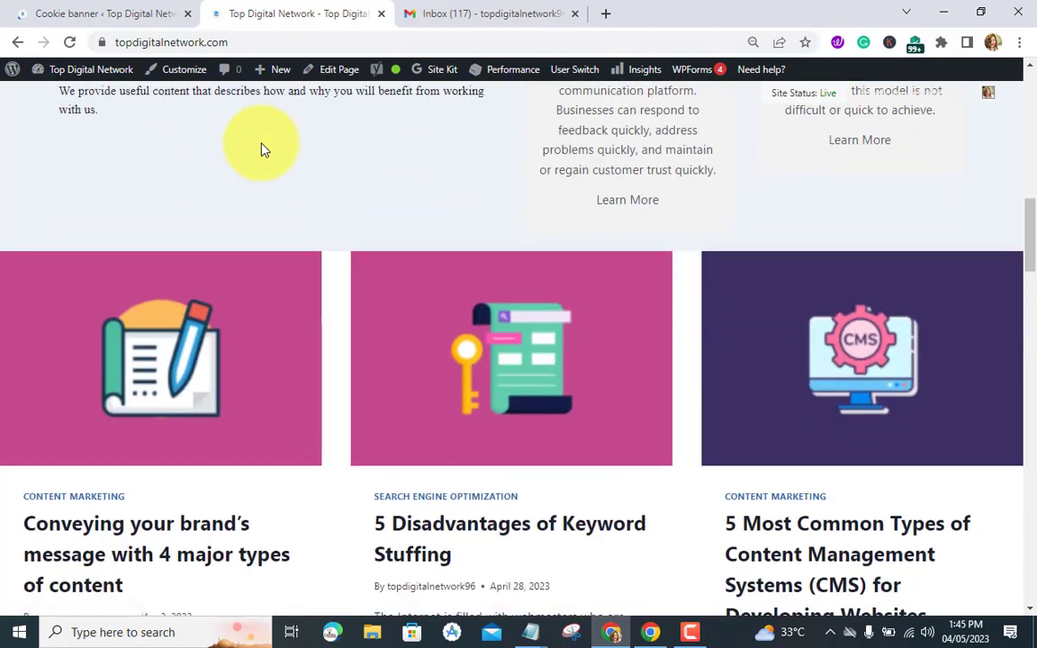
pyautogui.scroll(-12, 263, 150)
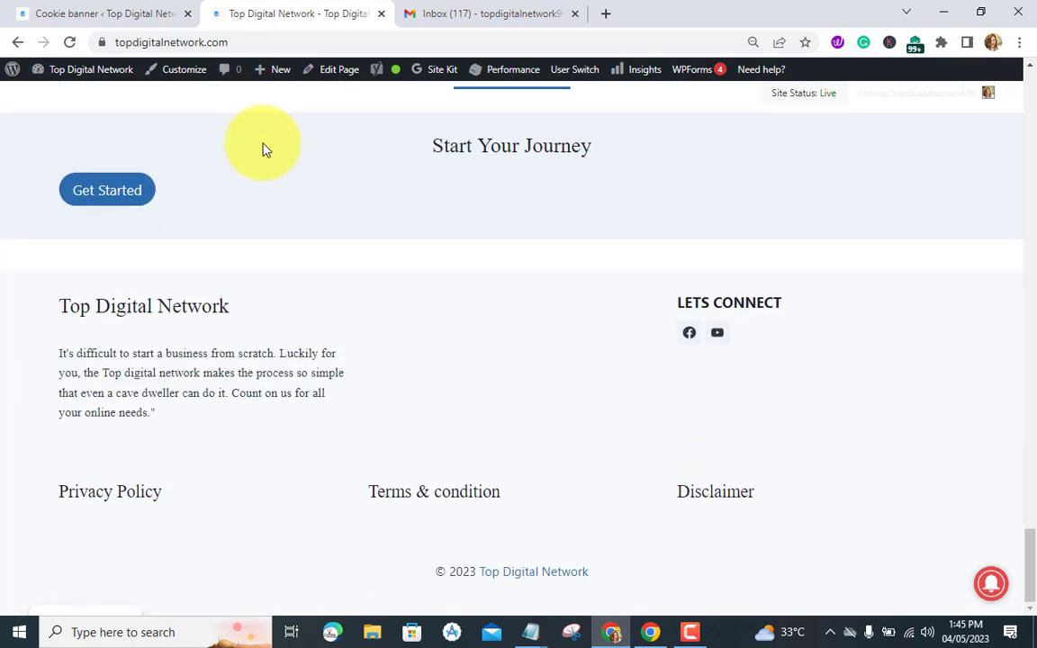
pyautogui.moveTo(514, 72)
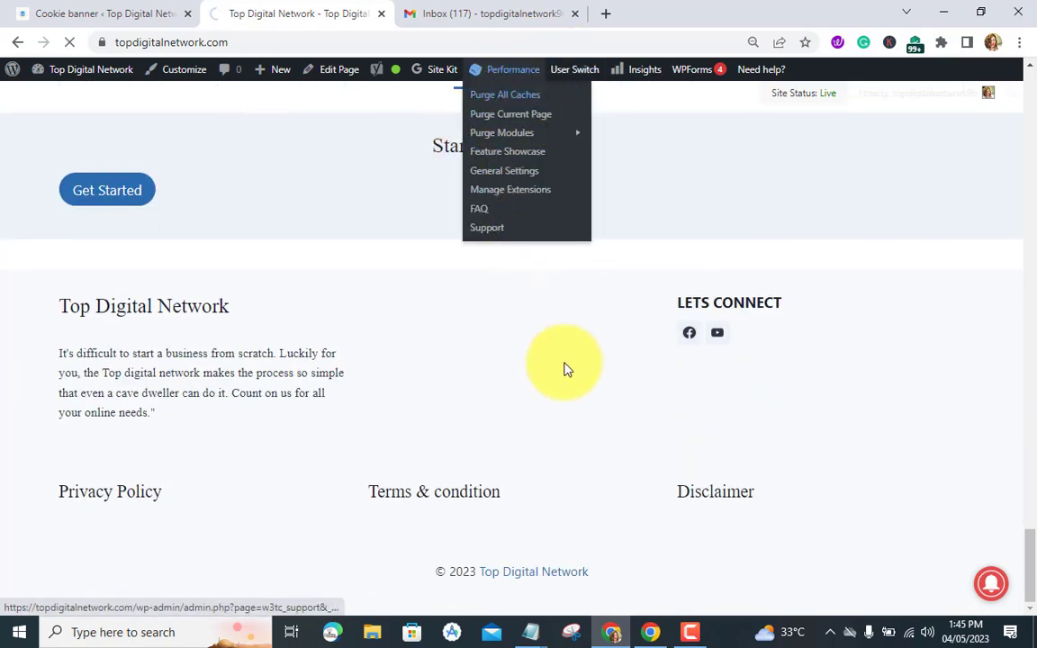
pyautogui.click(686, 629)
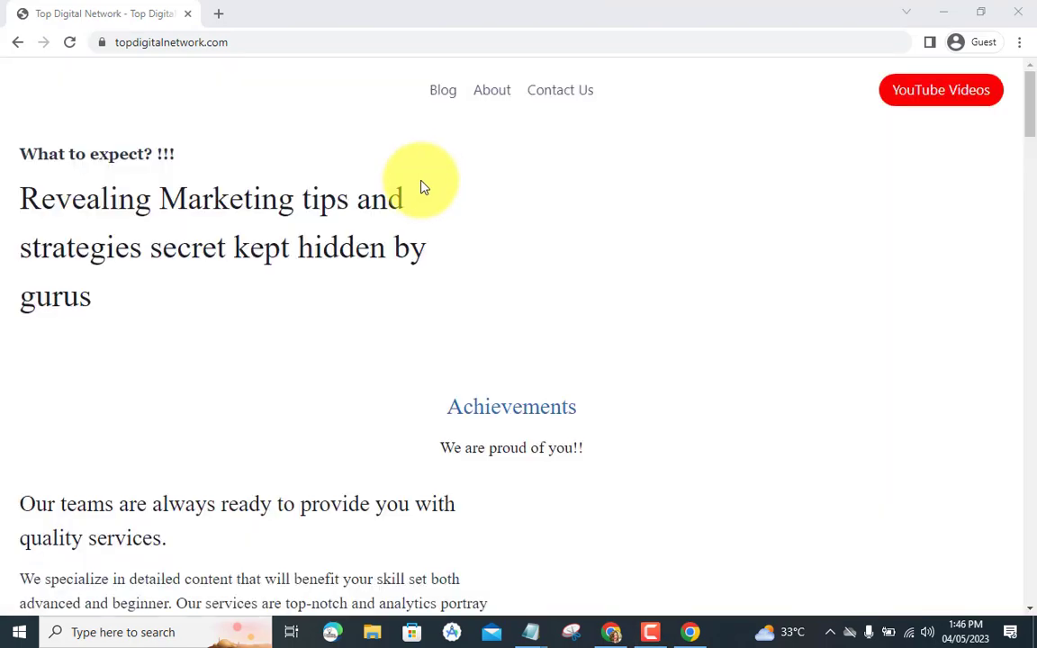
# - Reload the Top Digital Network home page so the Manage Cookie Consent popup reappears with Accept, Deny and View preferences
pyautogui.scroll(-3, 421, 187)
pyautogui.scroll(-10, 419, 194)
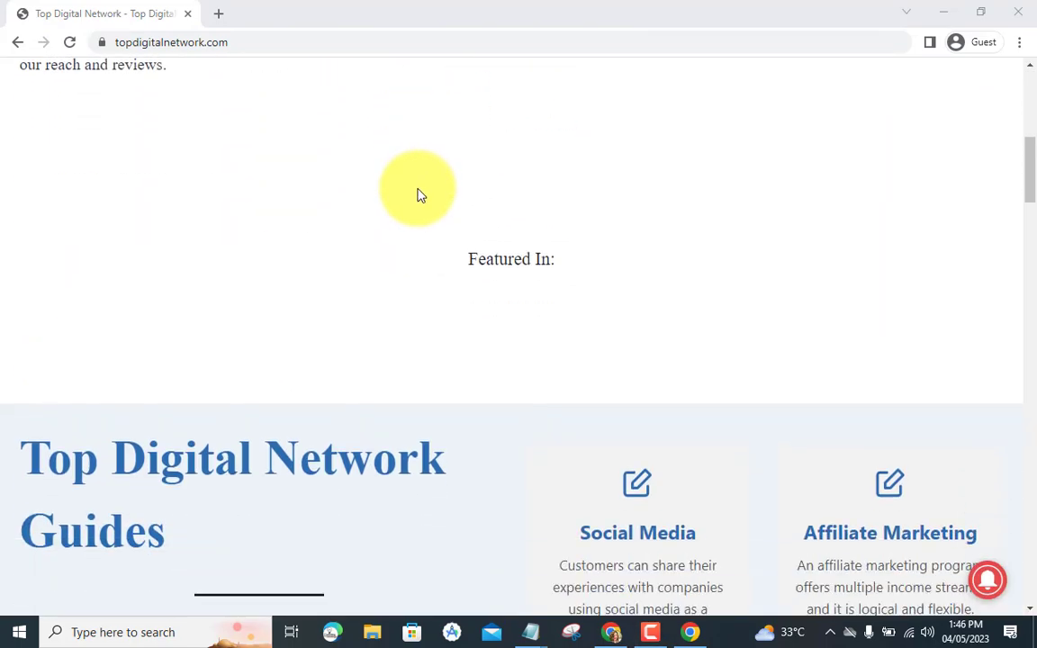
pyautogui.scroll(12, 414, 198)
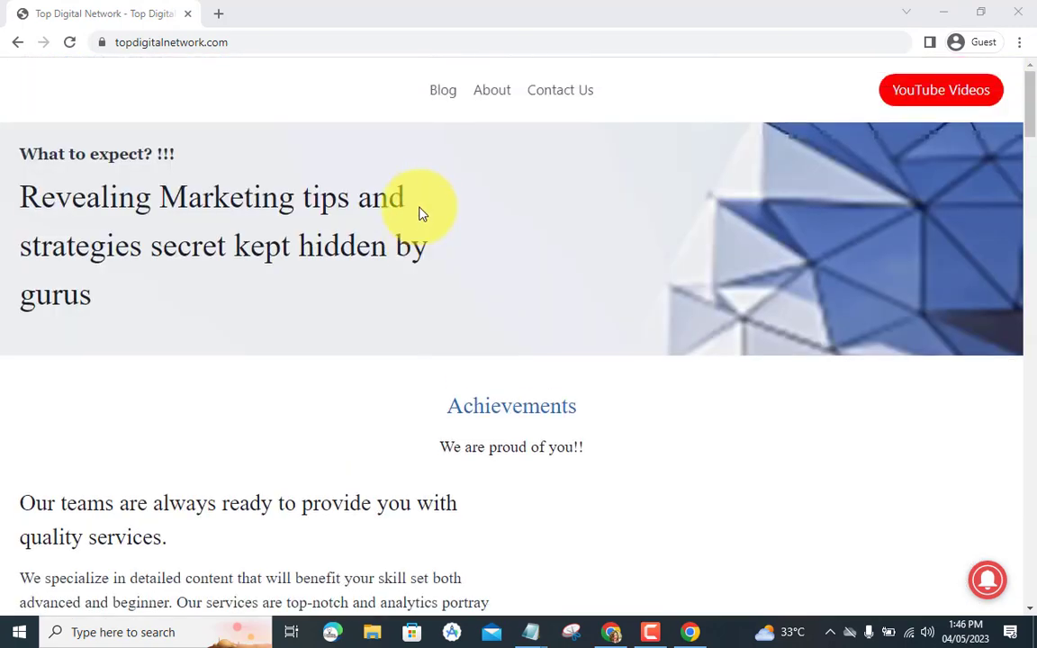
pyautogui.click(68, 42)
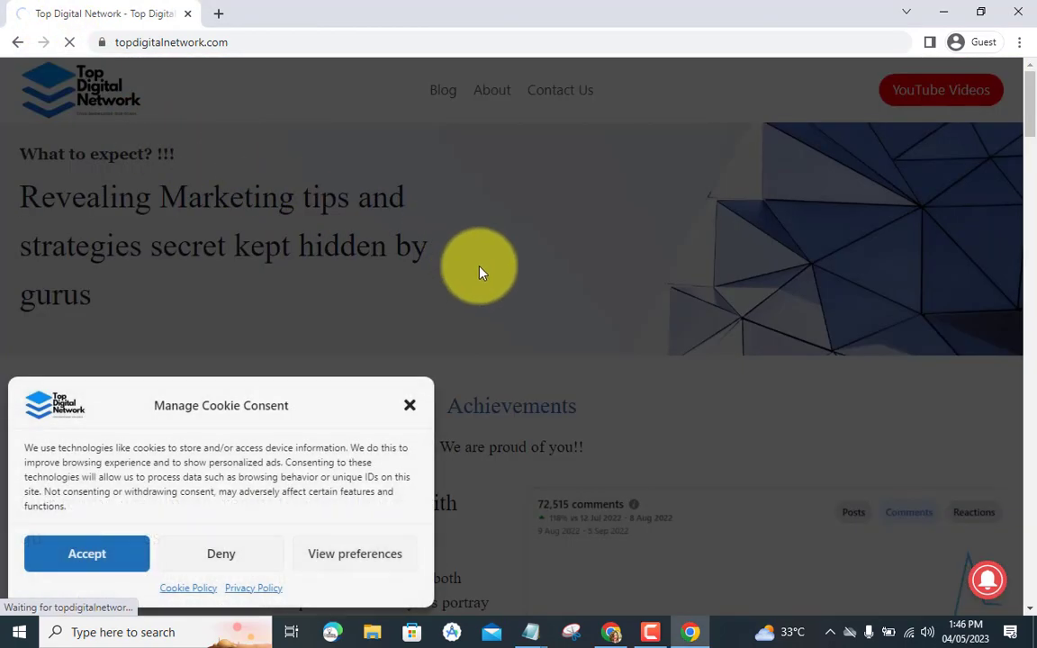
pyautogui.scroll(-2, 477, 265)
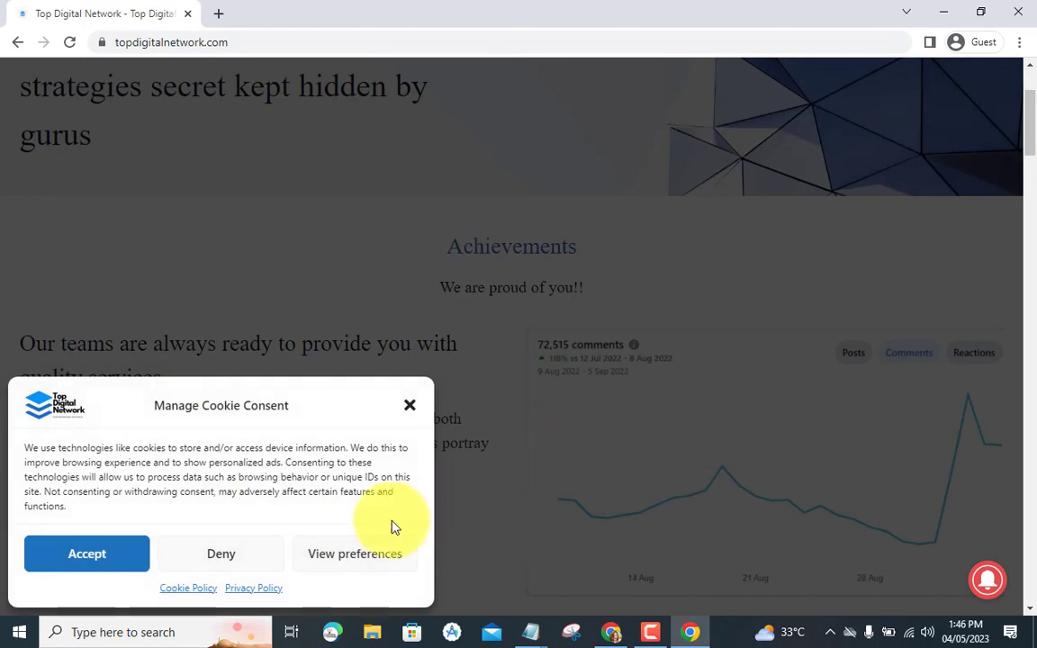
pyautogui.click(644, 634)
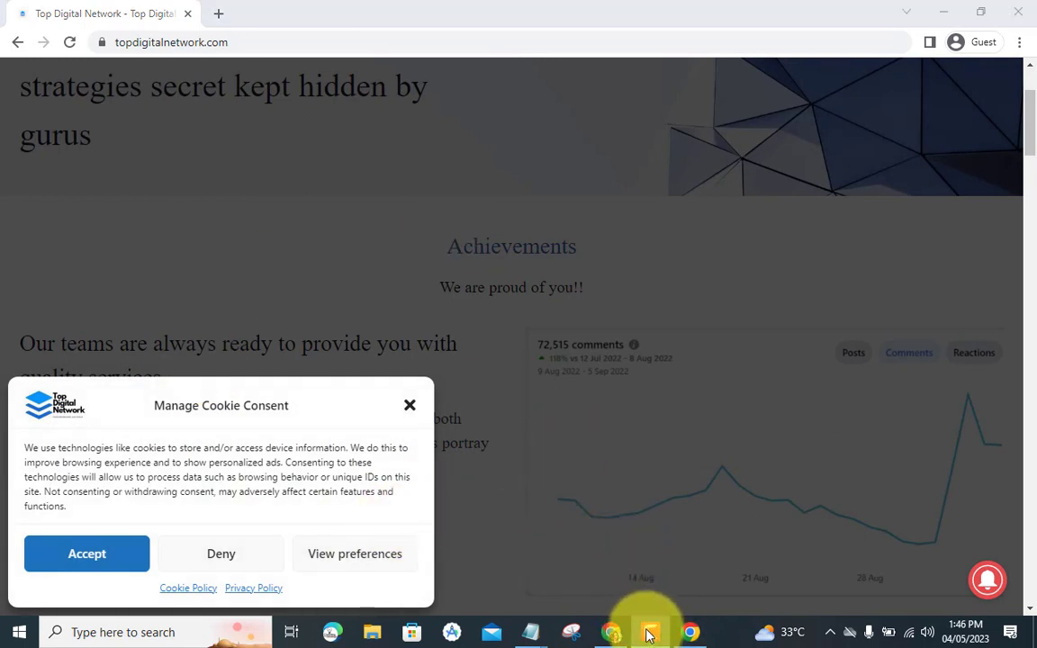